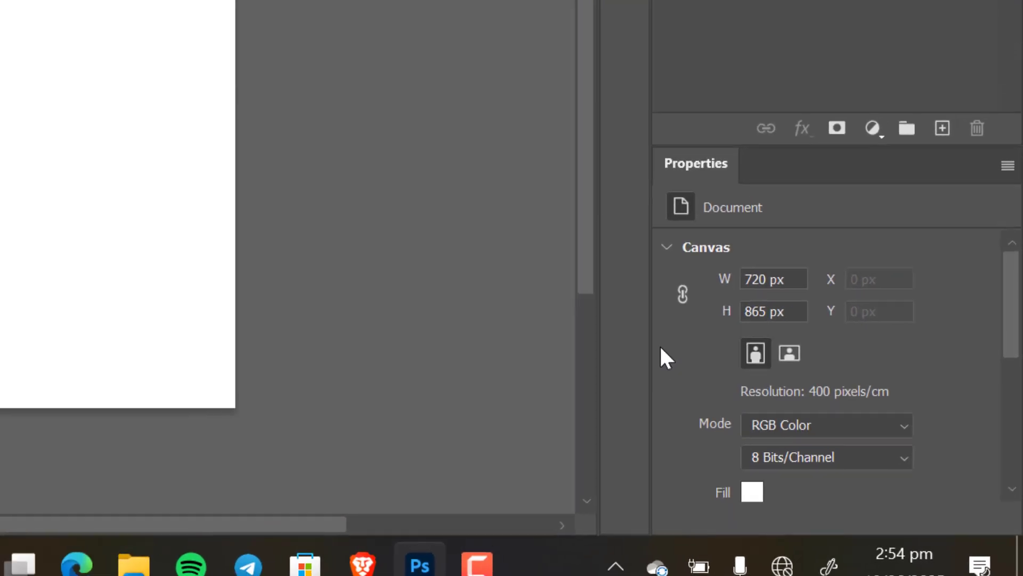
# Place the IMAGE photo from the FATHERS DAY folder into the blank 720 x 865 px document
pyautogui.hotkey('ctrl', '0')
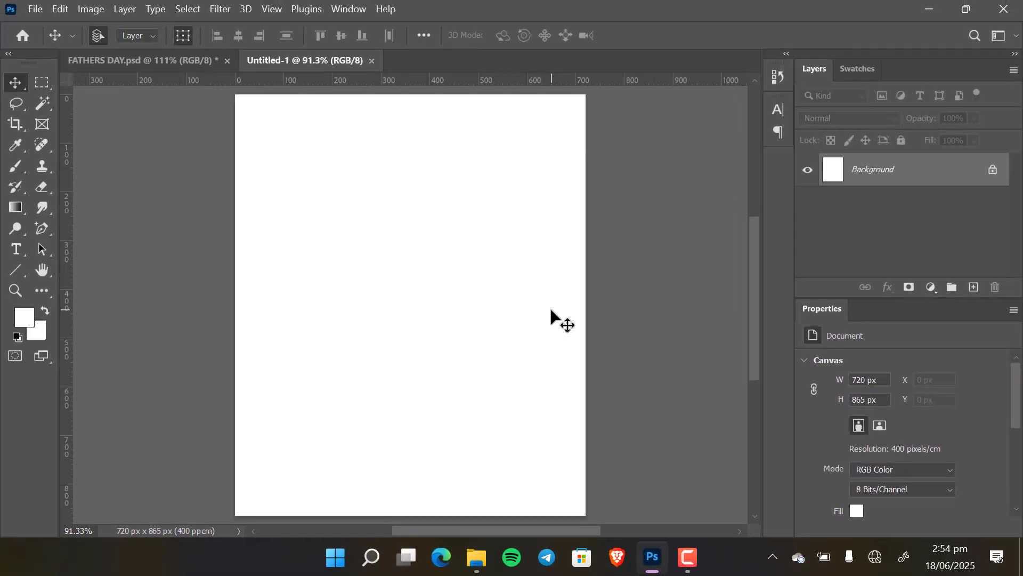
pyautogui.moveTo(476, 557)
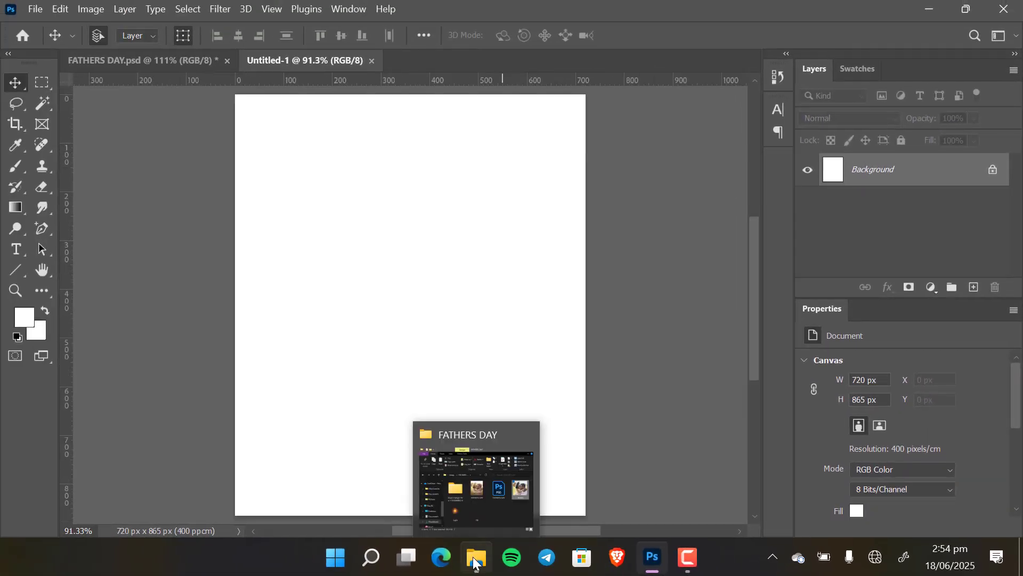
pyautogui.click(475, 506)
pyautogui.moveTo(900, 287); pyautogui.dragTo(262, 282)
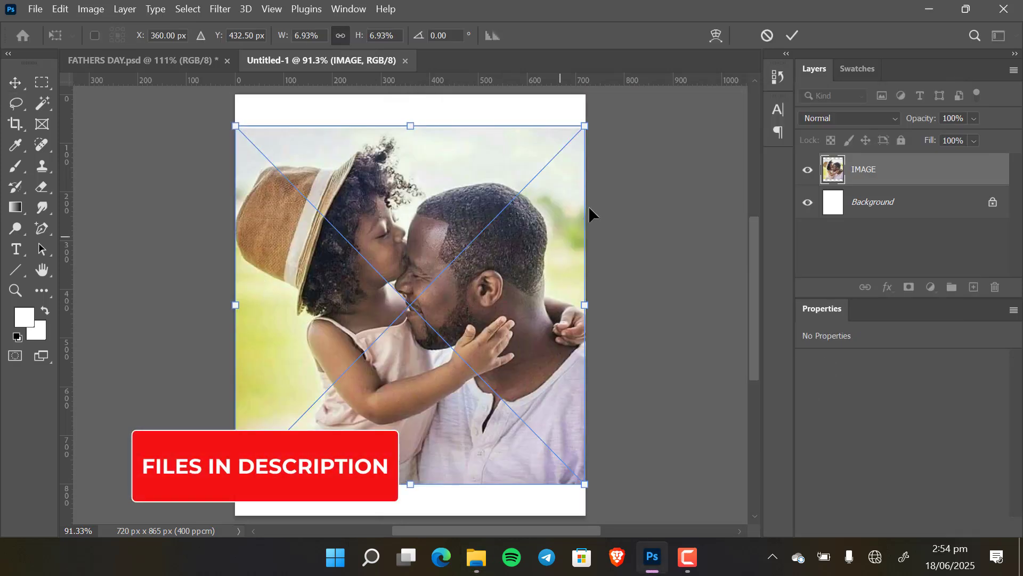
pyautogui.click(792, 35)
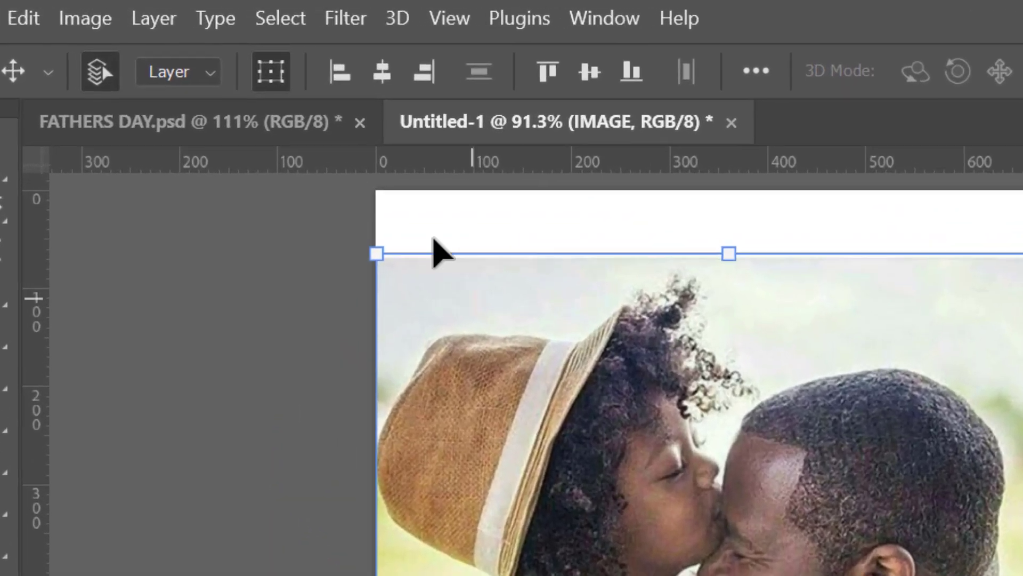
# Open the Camera Raw Filter on the IMAGE layer and set Texture to +7, Clarity to +8 and Vibrance to +2
pyautogui.click(347, 22)
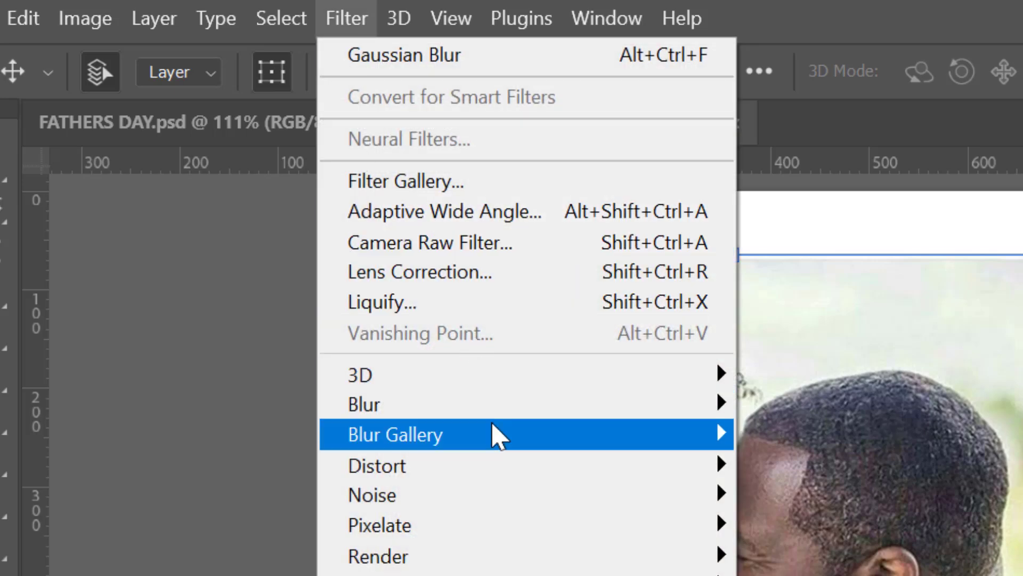
pyautogui.click(431, 246)
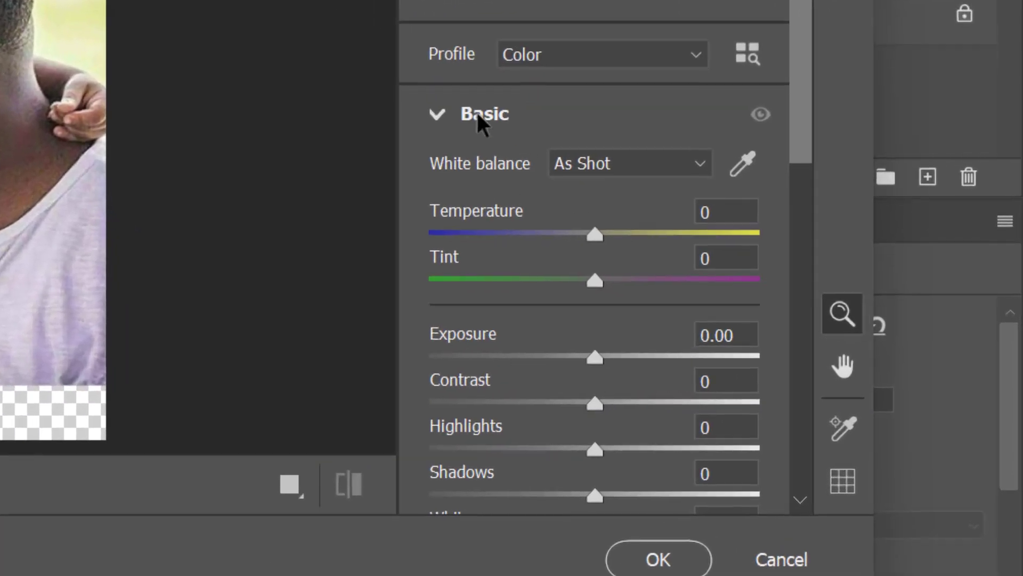
pyautogui.moveTo(805, 82); pyautogui.dragTo(807, 195)
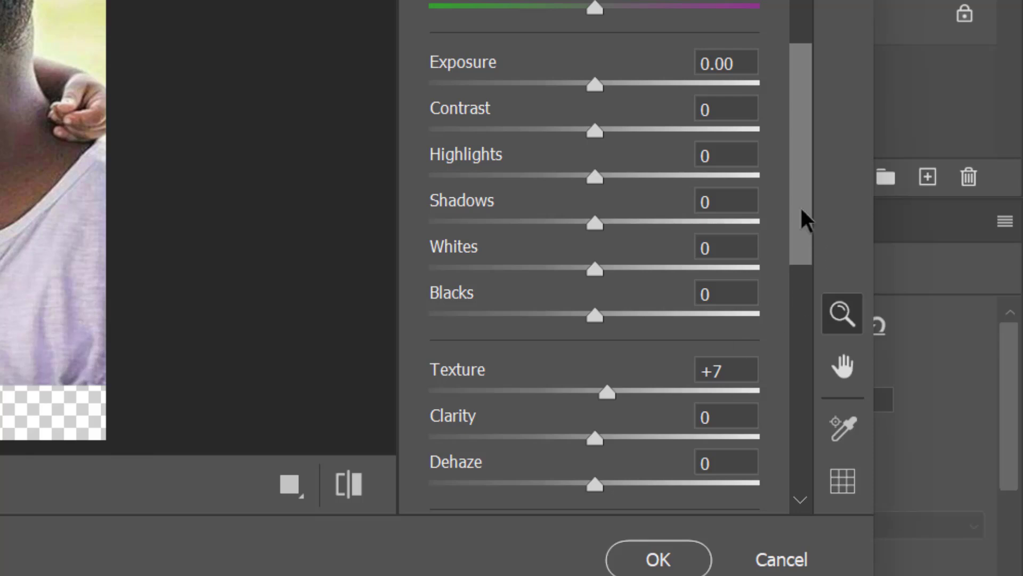
pyautogui.moveTo(806, 218); pyautogui.dragTo(799, 251)
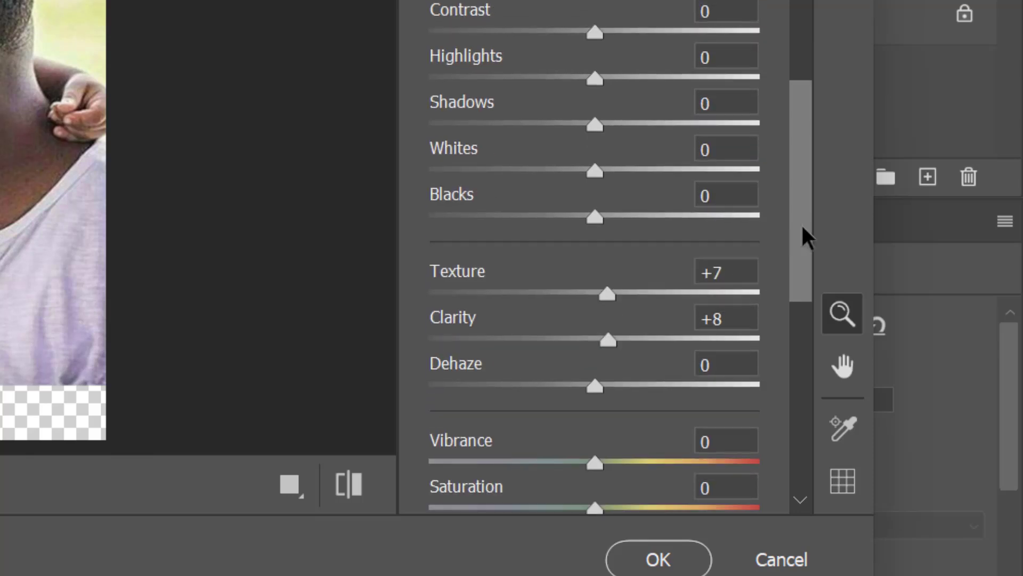
pyautogui.scroll(-2, 803, 229)
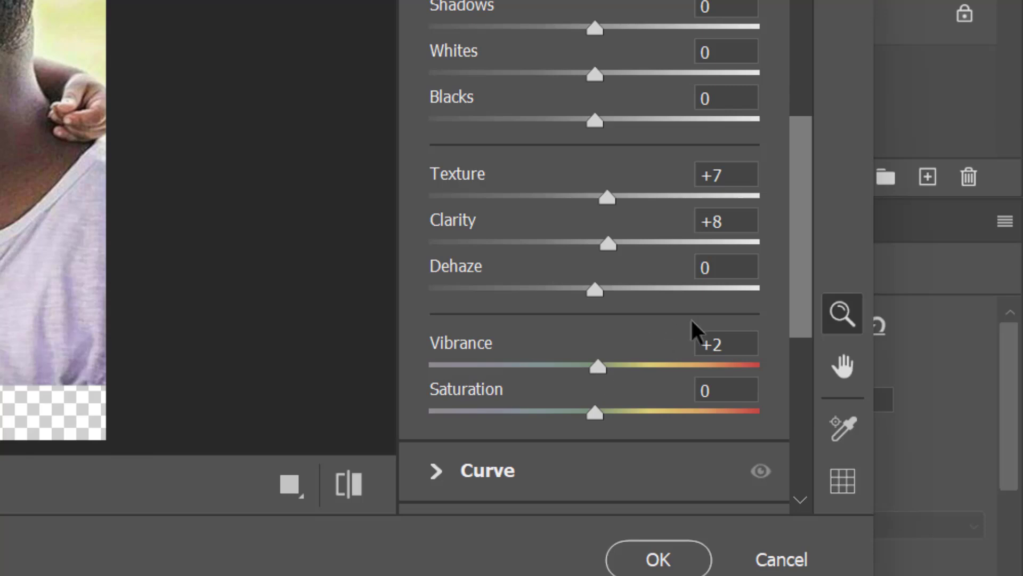
# Set Sharpening to 20, compare the photo before and after, and apply the Camera Raw adjustments
pyautogui.scroll(-6, 804, 255)
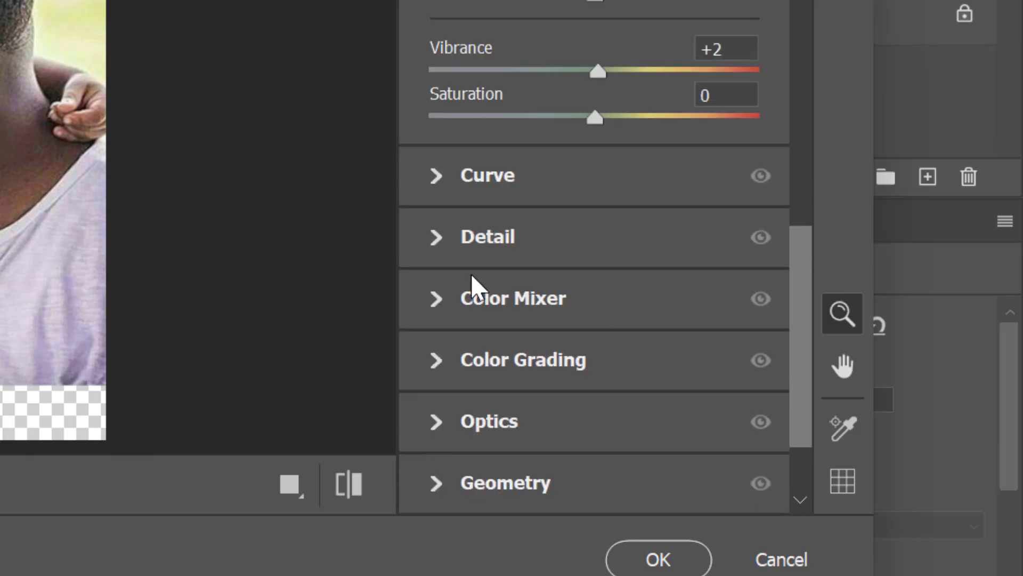
pyautogui.click(436, 249)
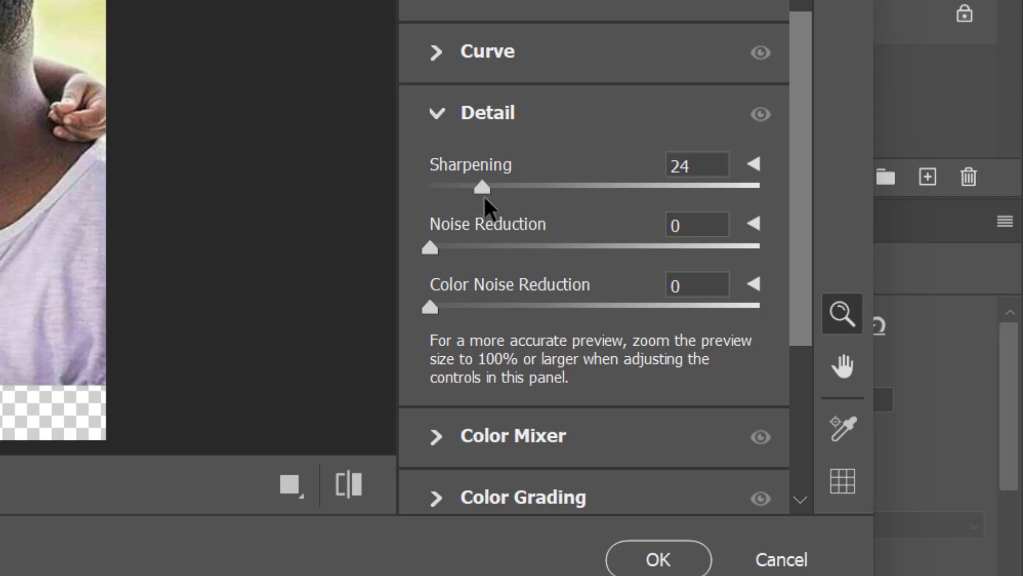
pyautogui.moveTo(478, 197); pyautogui.dragTo(477, 197)
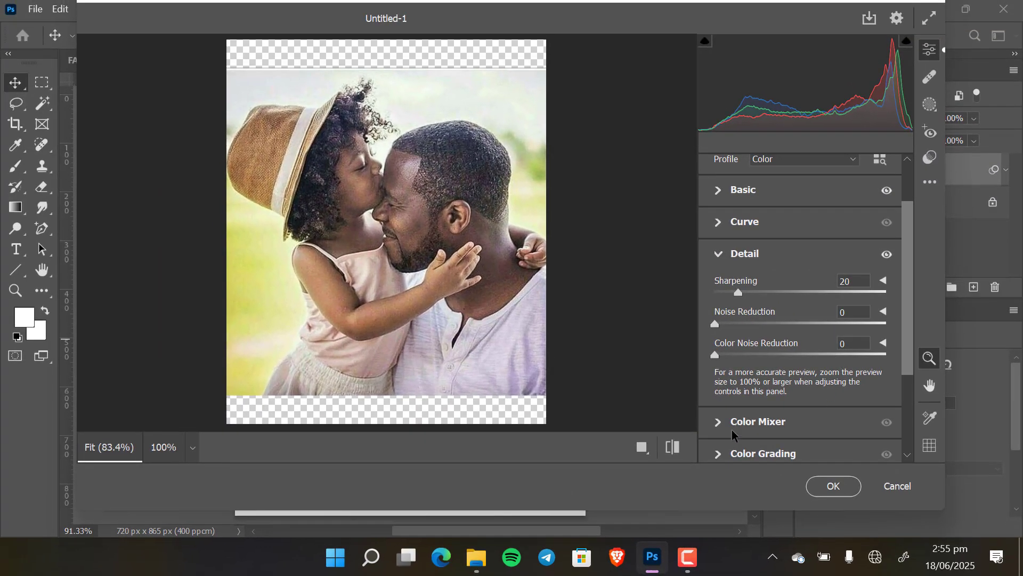
pyautogui.click(641, 448)
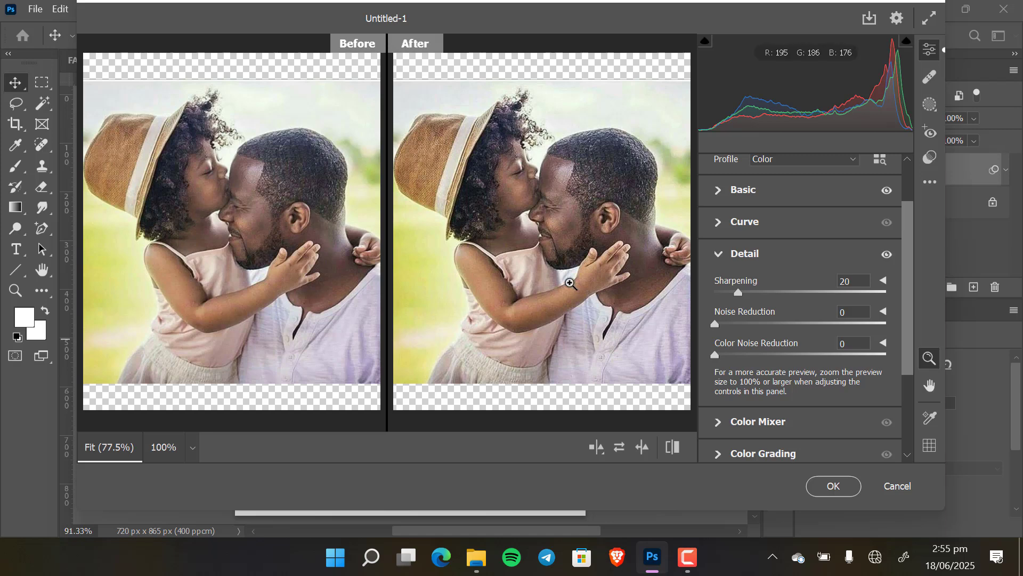
pyautogui.click(834, 486)
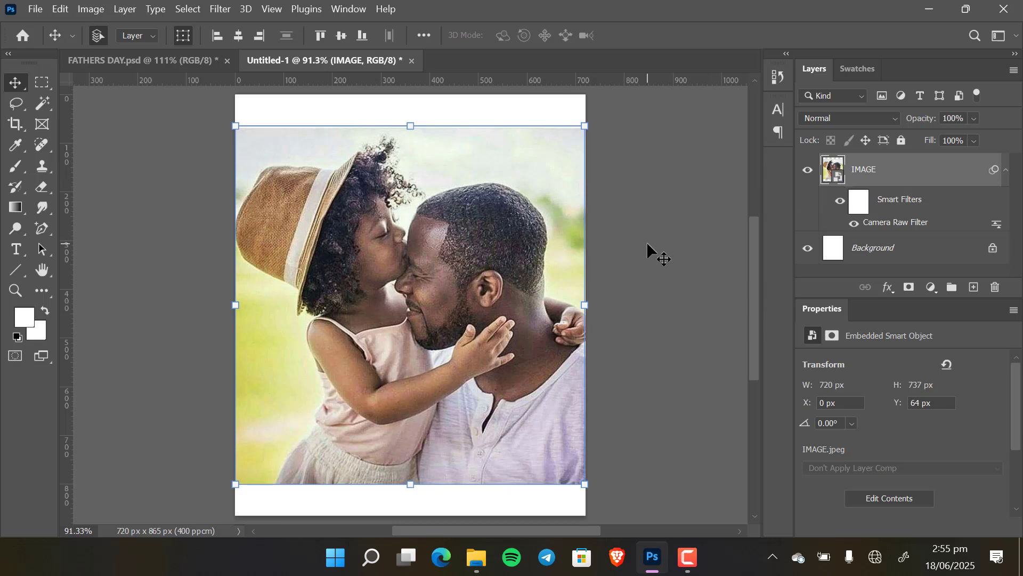
pyautogui.click(728, 220)
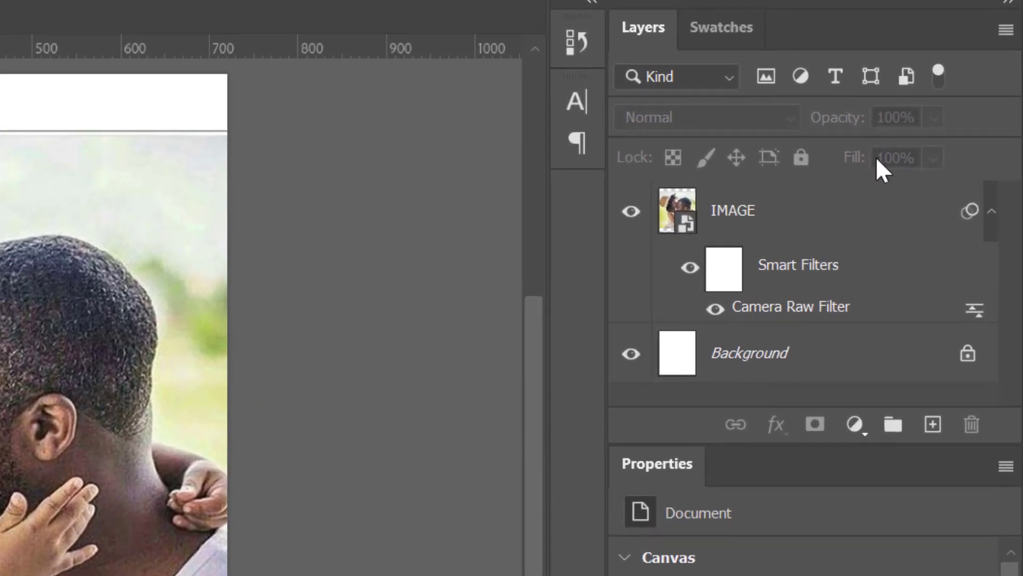
# Add a layer mask to the IMAGE layer and ready a soft brush of 114 px with 0% hardness
pyautogui.click(791, 213)
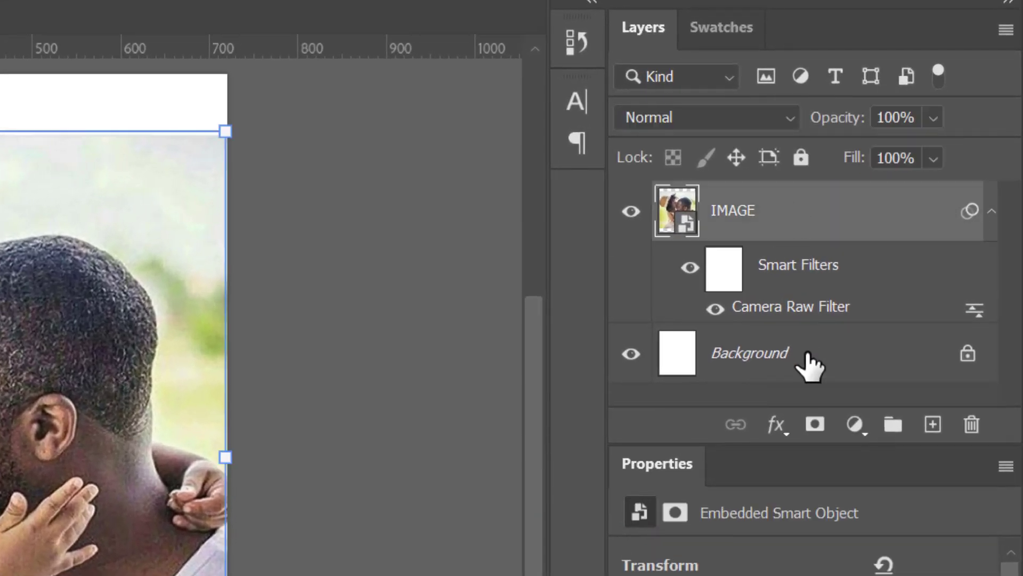
pyautogui.click(815, 425)
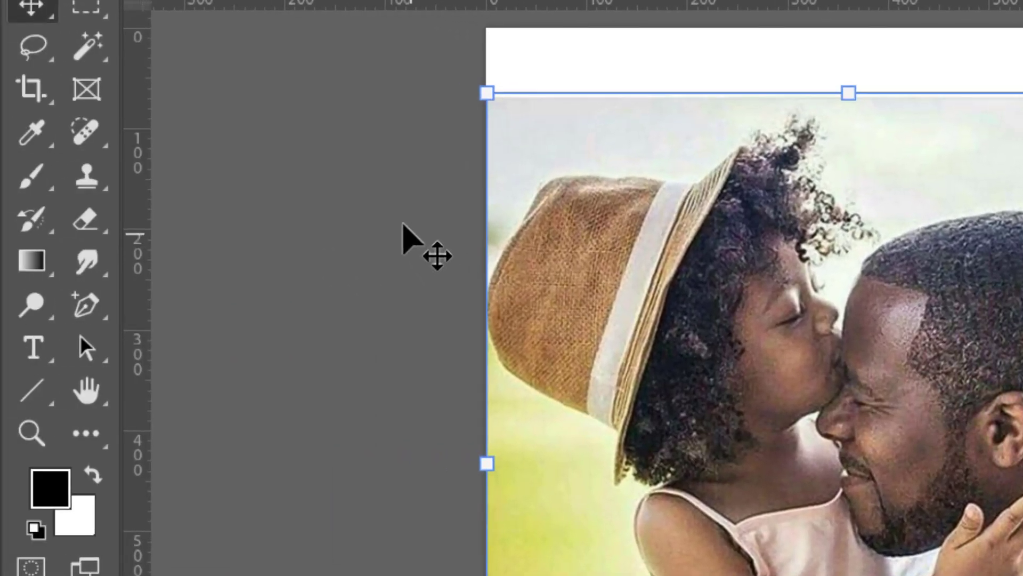
pyautogui.click(35, 178)
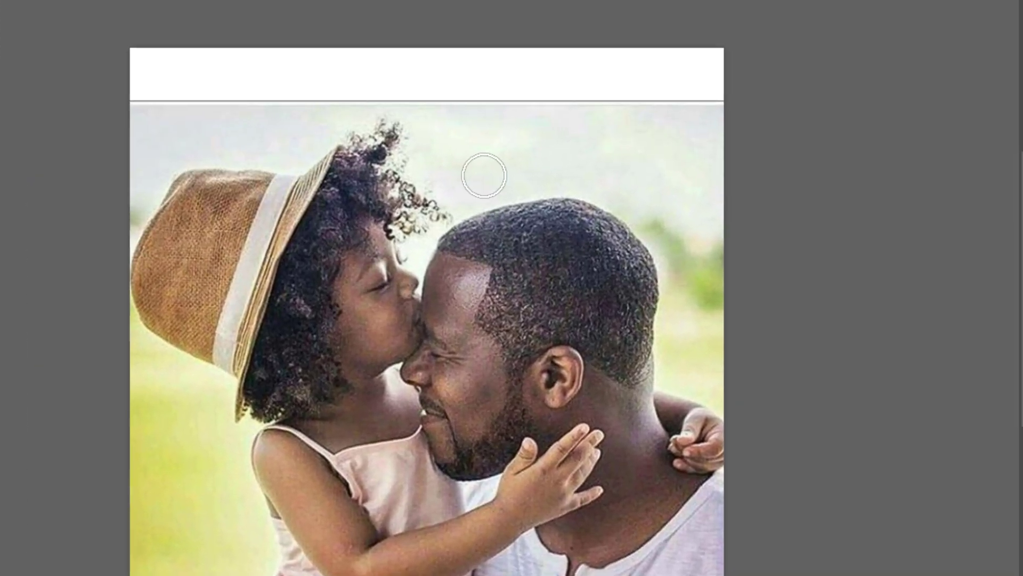
pyautogui.rightClick(515, 111)
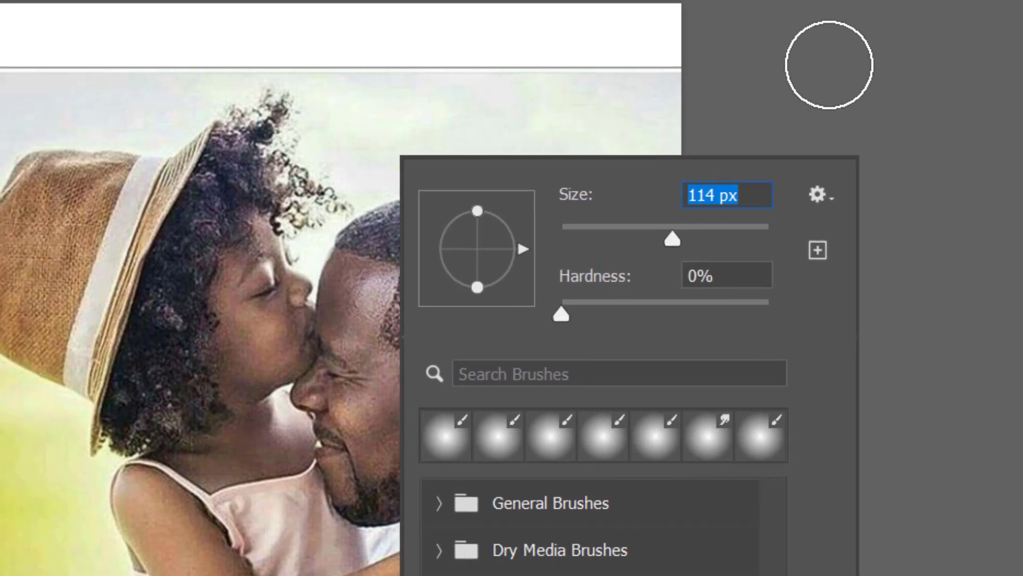
pyautogui.click(767, 64)
# Paint black on the IMAGE layer mask along the photo's upper edge to fade it into the white background
pyautogui.moveTo(485, 62); pyautogui.dragTo(592, 66)
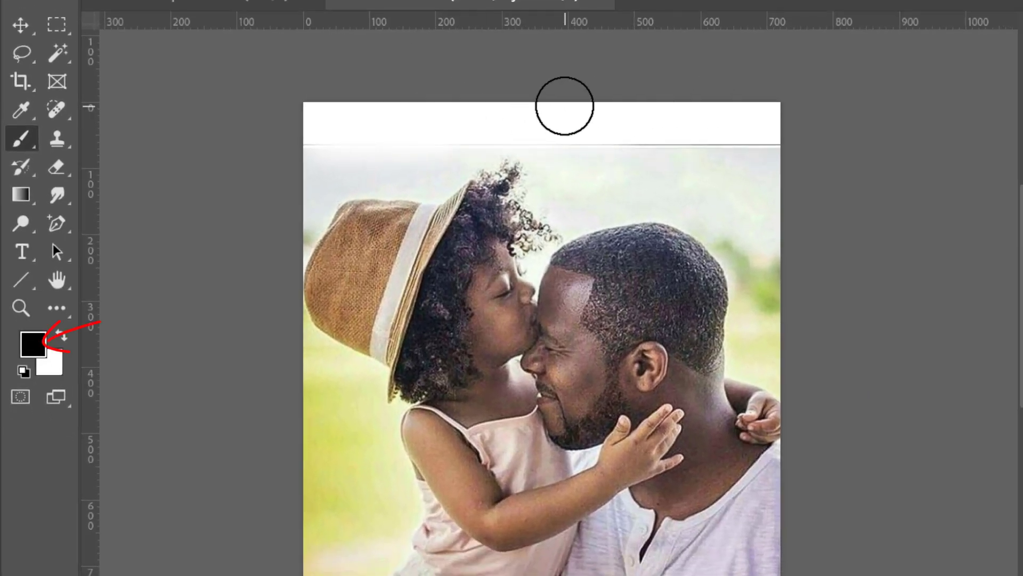
pyautogui.moveTo(564, 105)
pyautogui.mouseDown()
pyautogui.moveTo(713, 125)
pyautogui.moveTo(732, 114)
pyautogui.moveTo(792, 113)
pyautogui.moveTo(605, 123)
pyautogui.moveTo(799, 116)
pyautogui.moveTo(800, 127)
pyautogui.moveTo(613, 129)
pyautogui.mouseUp()
pyautogui.moveTo(483, 122)
pyautogui.mouseDown()
pyautogui.moveTo(520, 119)
pyautogui.moveTo(477, 117)
pyautogui.mouseUp()
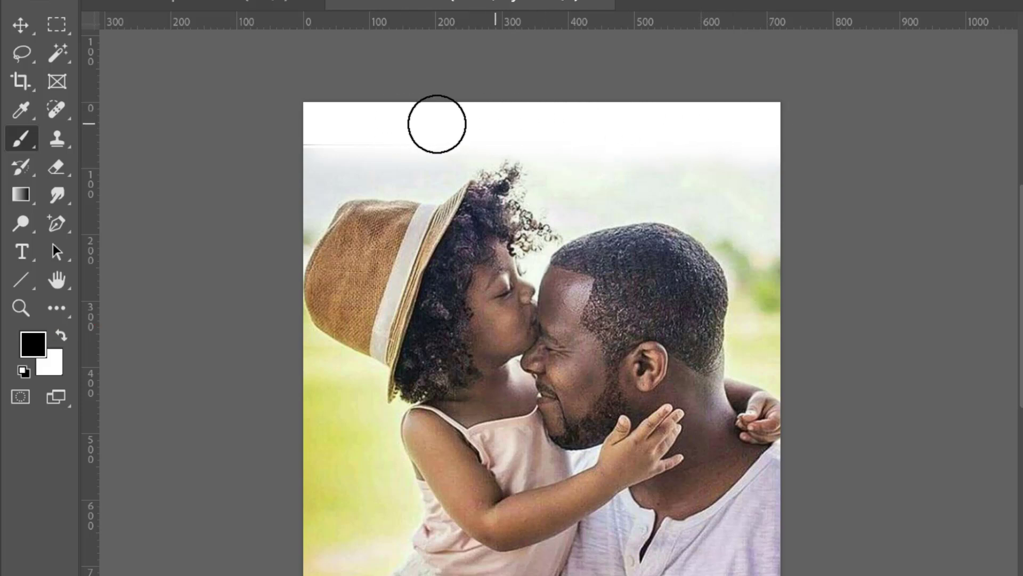
pyautogui.moveTo(394, 134); pyautogui.dragTo(358, 123)
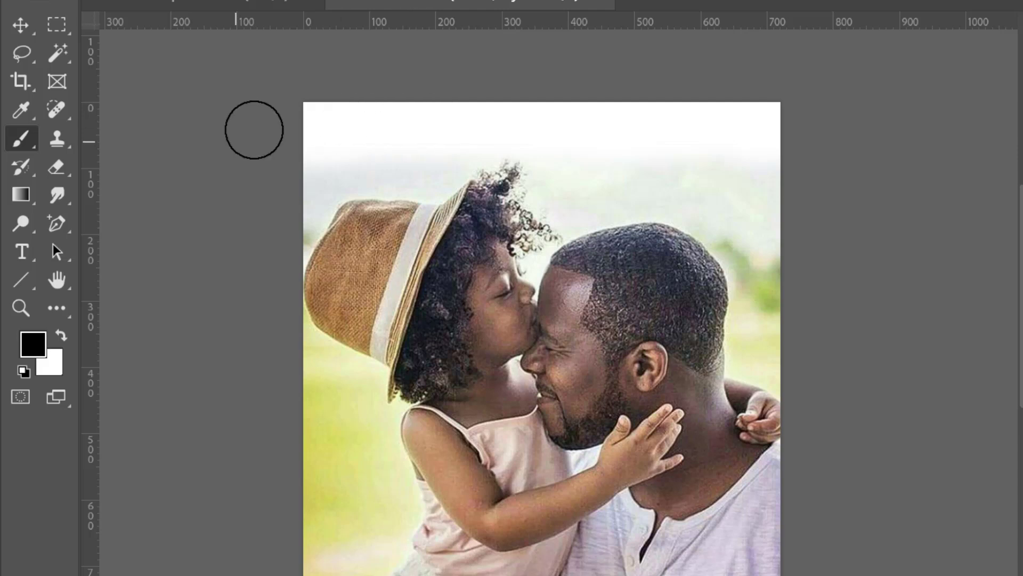
# Enlarge the brush to 180 px and paint black on the IMAGE mask to fade the photo's lower edge into white
pyautogui.moveTo(795, 318); pyautogui.dragTo(763, 75)
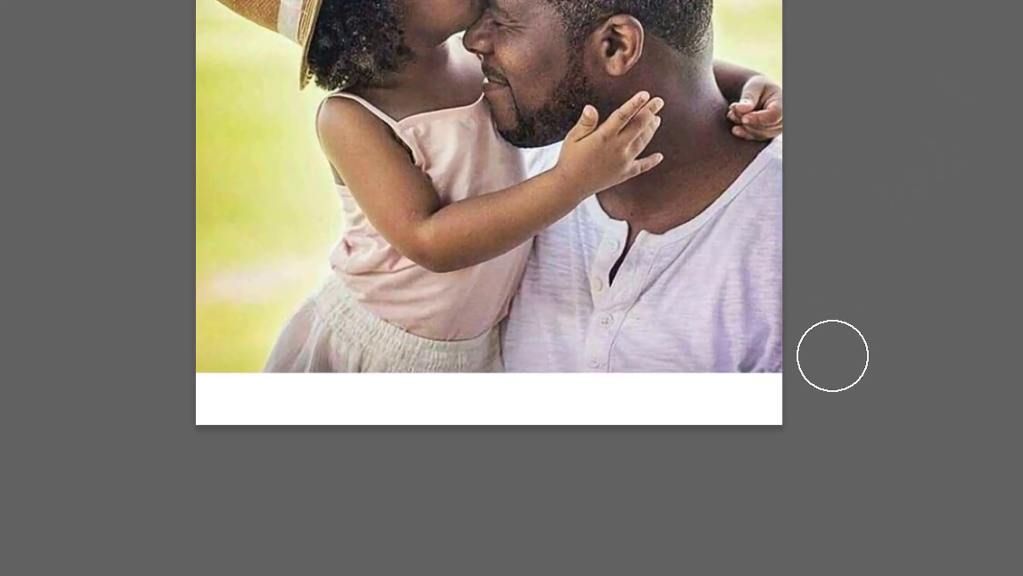
pyautogui.rightClick(835, 350)
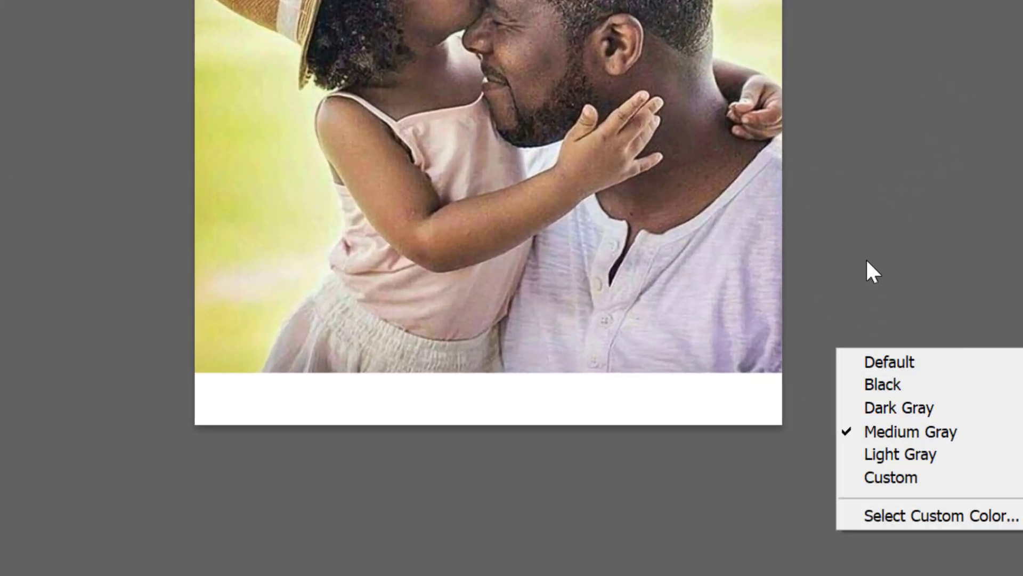
pyautogui.rightClick(603, 249)
pyautogui.click(853, 281)
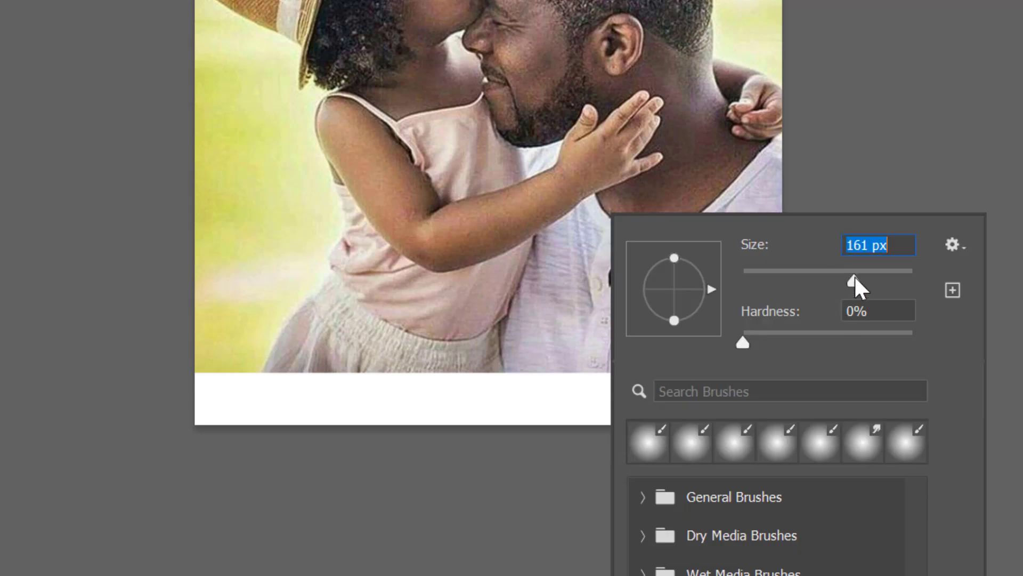
pyautogui.click(863, 270)
pyautogui.click(861, 80)
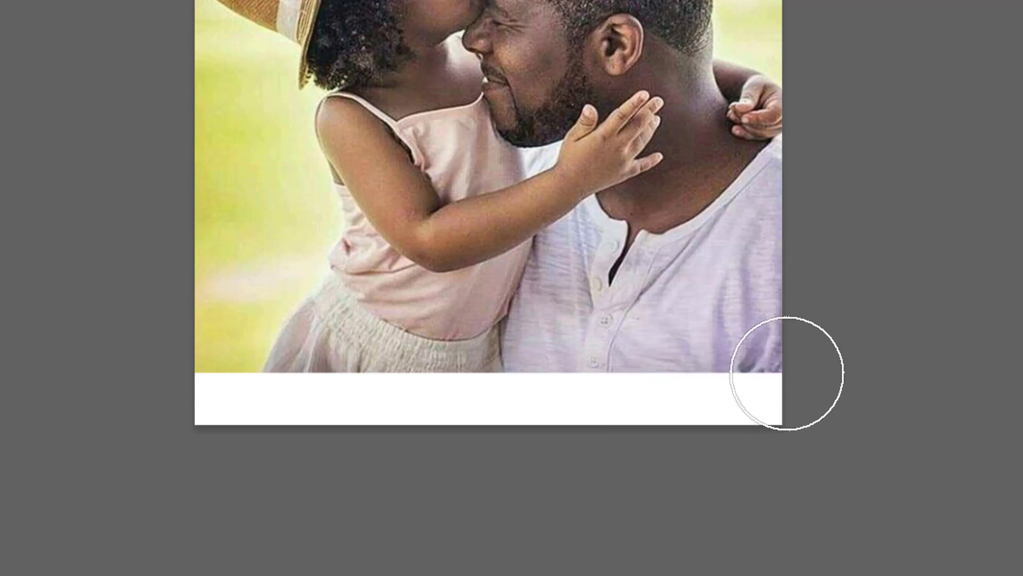
pyautogui.moveTo(838, 400)
pyautogui.mouseDown()
pyautogui.moveTo(646, 429)
pyautogui.moveTo(399, 406)
pyautogui.moveTo(199, 355)
pyautogui.moveTo(351, 434)
pyautogui.moveTo(238, 367)
pyautogui.moveTo(364, 409)
pyautogui.moveTo(723, 441)
pyautogui.moveTo(843, 414)
pyautogui.moveTo(603, 421)
pyautogui.moveTo(694, 403)
pyautogui.moveTo(581, 423)
pyautogui.moveTo(290, 404)
pyautogui.moveTo(478, 428)
pyautogui.moveTo(714, 431)
pyautogui.moveTo(402, 392)
pyautogui.moveTo(600, 421)
pyautogui.moveTo(814, 403)
pyautogui.moveTo(721, 430)
pyautogui.moveTo(807, 390)
pyautogui.moveTo(592, 422)
pyautogui.moveTo(635, 394)
pyautogui.moveTo(491, 423)
pyautogui.moveTo(475, 398)
pyautogui.moveTo(125, 304)
pyautogui.mouseUp()
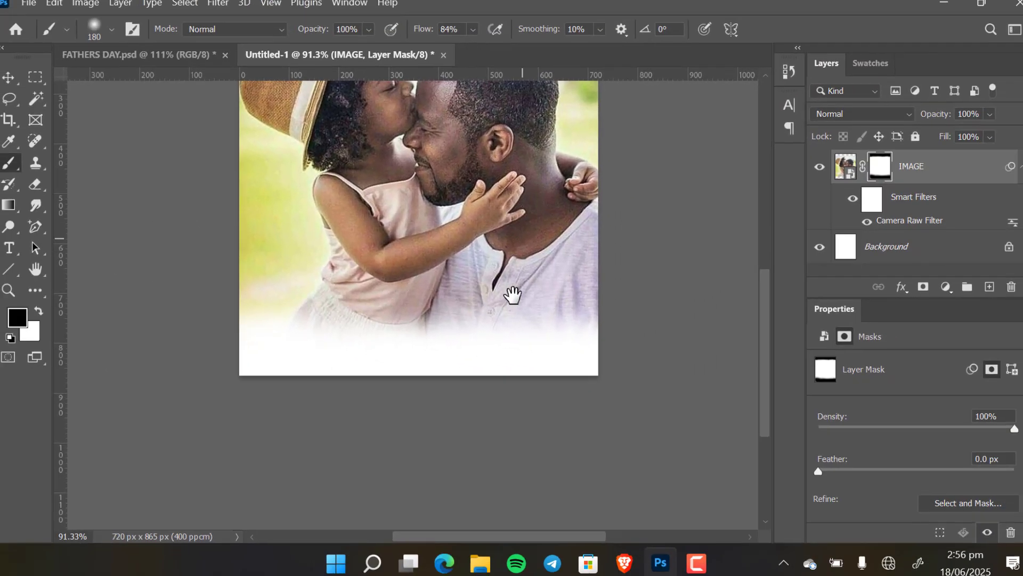
pyautogui.moveTo(676, 147); pyautogui.dragTo(606, 367)
pyautogui.press('v')
pyautogui.click(561, 314)
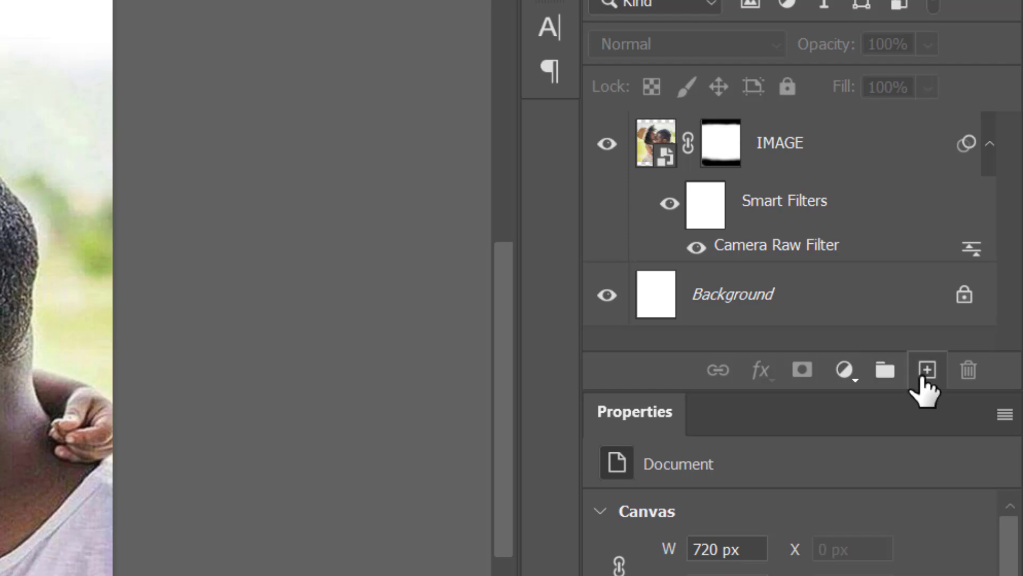
# Add a new layer above IMAGE and set the foreground color to the recent brown swatch, a5794c
pyautogui.click(925, 372)
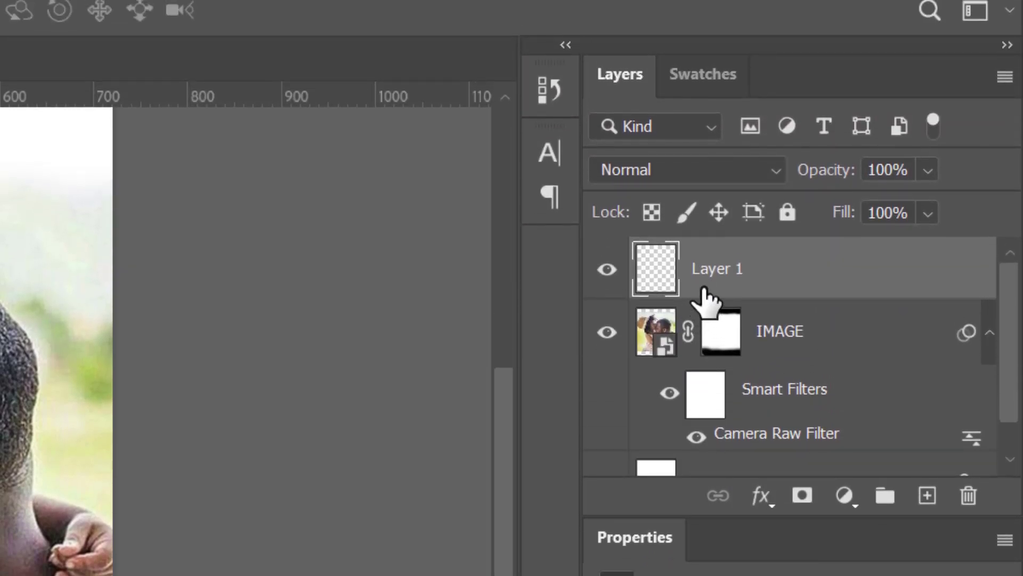
pyautogui.click(713, 74)
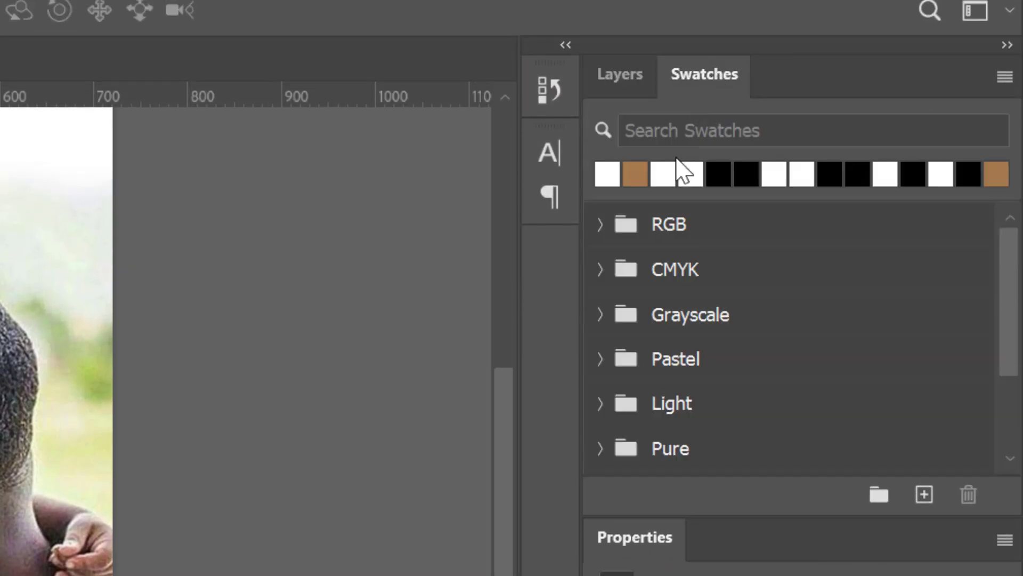
pyautogui.click(635, 174)
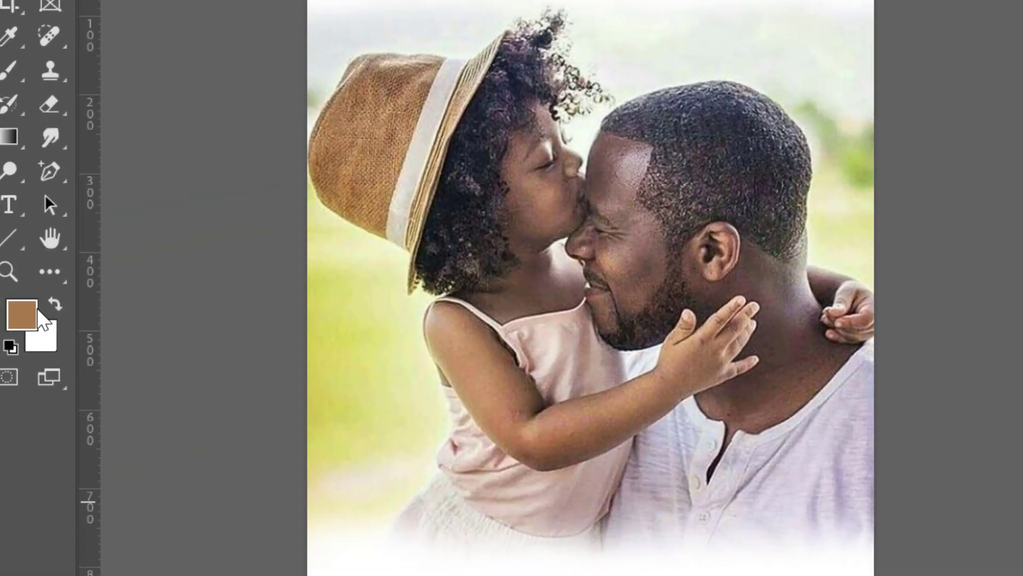
pyautogui.click(22, 314)
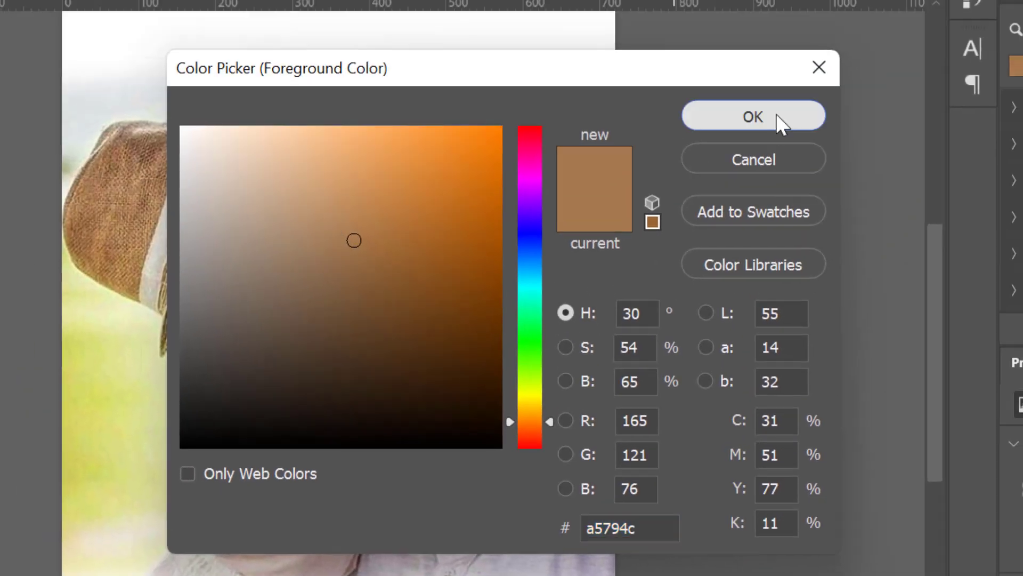
pyautogui.click(776, 115)
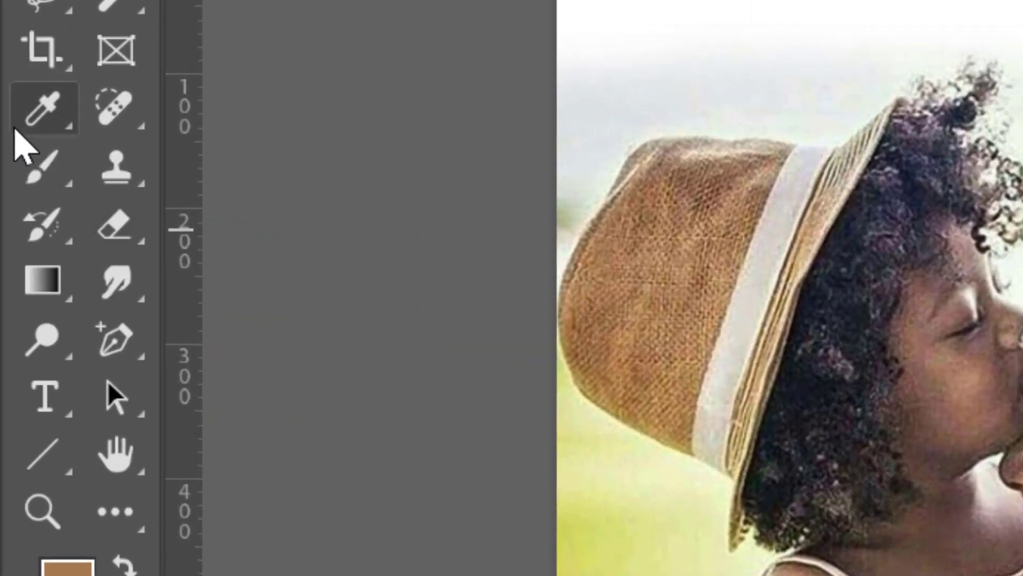
# Set the brush flow to 91% and paint brown across the lower part of the canvas on Layer 1
pyautogui.click(33, 158)
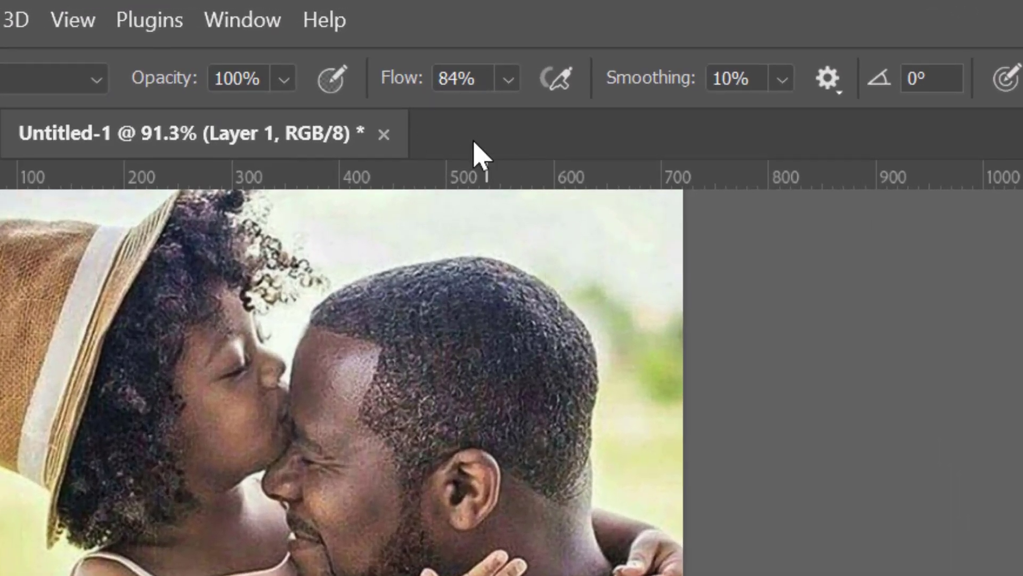
pyautogui.moveTo(408, 80)
pyautogui.mouseDown()
pyautogui.moveTo(444, 86)
pyautogui.moveTo(424, 90)
pyautogui.mouseUp()
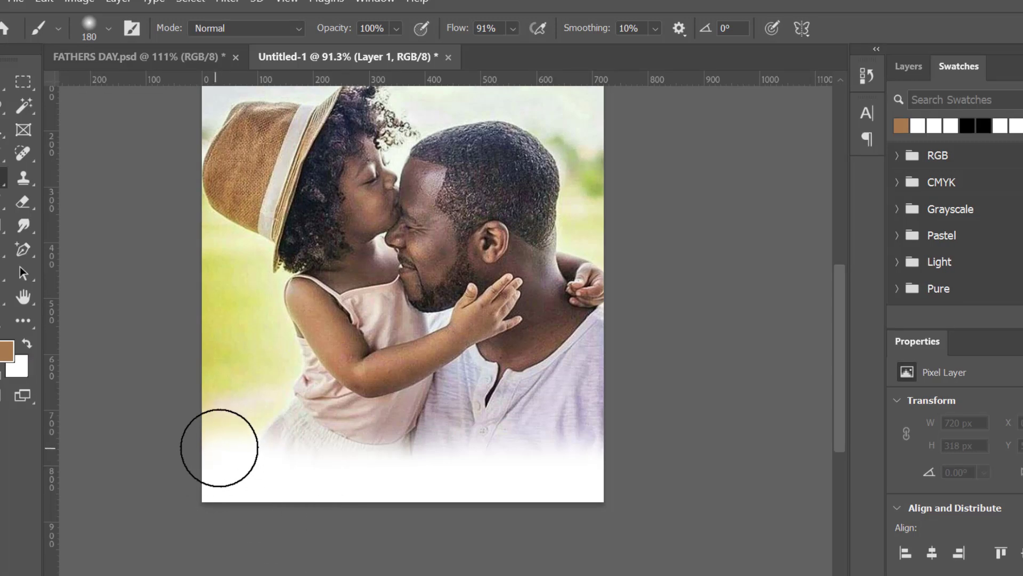
pyautogui.moveTo(192, 451)
pyautogui.mouseDown()
pyautogui.moveTo(753, 528)
pyautogui.moveTo(398, 516)
pyautogui.moveTo(772, 480)
pyautogui.moveTo(467, 490)
pyautogui.moveTo(152, 432)
pyautogui.moveTo(441, 482)
pyautogui.moveTo(660, 425)
pyautogui.moveTo(186, 465)
pyautogui.moveTo(217, 447)
pyautogui.moveTo(626, 427)
pyautogui.moveTo(344, 468)
pyautogui.moveTo(232, 437)
pyautogui.moveTo(598, 413)
pyautogui.moveTo(290, 443)
pyautogui.moveTo(219, 427)
pyautogui.moveTo(565, 423)
pyautogui.moveTo(425, 450)
pyautogui.moveTo(498, 441)
pyautogui.moveTo(144, 379)
pyautogui.moveTo(264, 426)
pyautogui.moveTo(574, 512)
pyautogui.mouseUp()
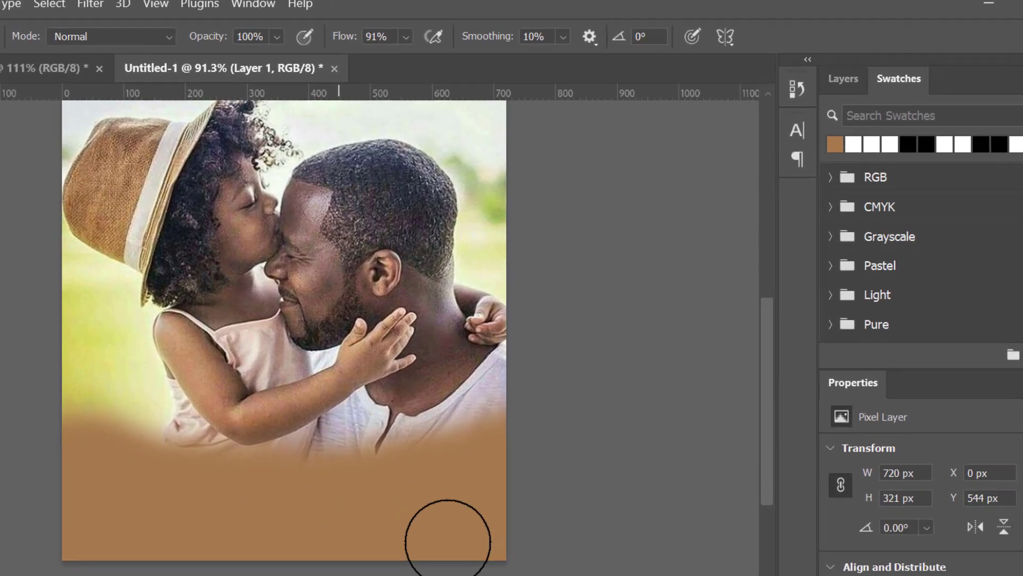
pyautogui.press('space')
pyautogui.moveTo(443, 378); pyautogui.dragTo(504, 432)
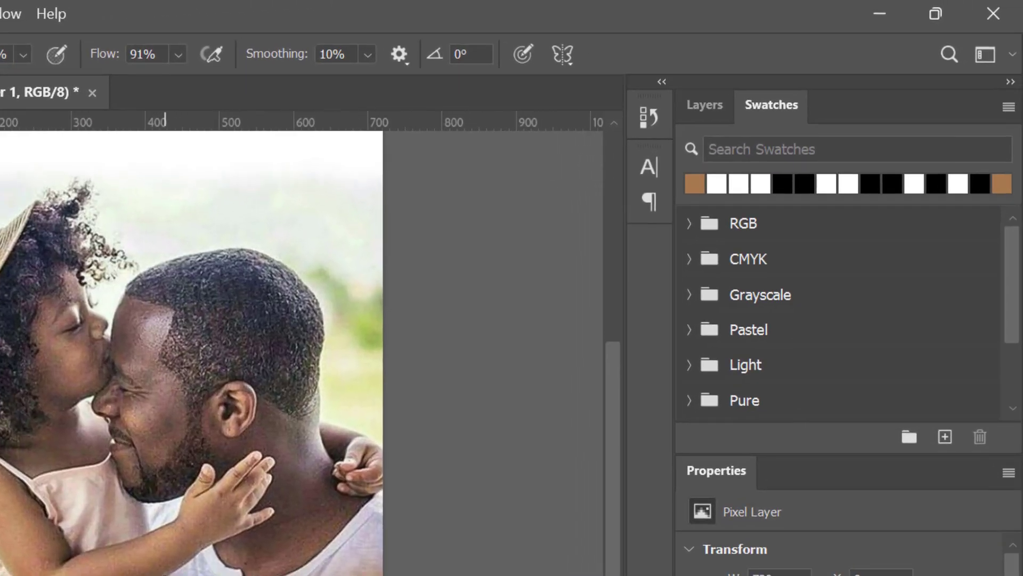
pyautogui.moveTo(165, 574); pyautogui.dragTo(161, 571)
# Apply a Gaussian Blur with a radius of 100 pixels to the brown paint on Layer 1
pyautogui.click(698, 105)
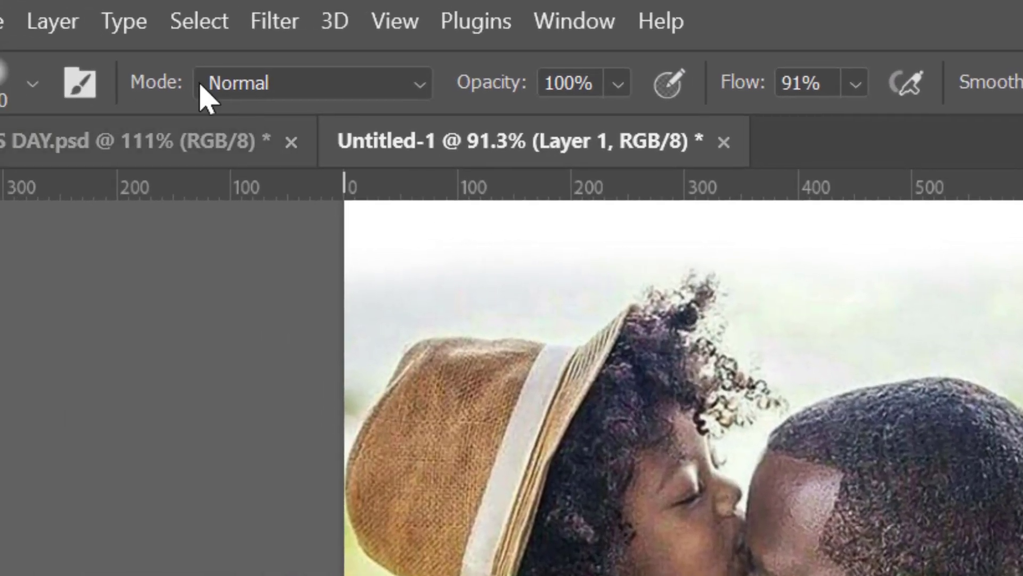
pyautogui.click(193, 17)
pyautogui.moveTo(335, 463)
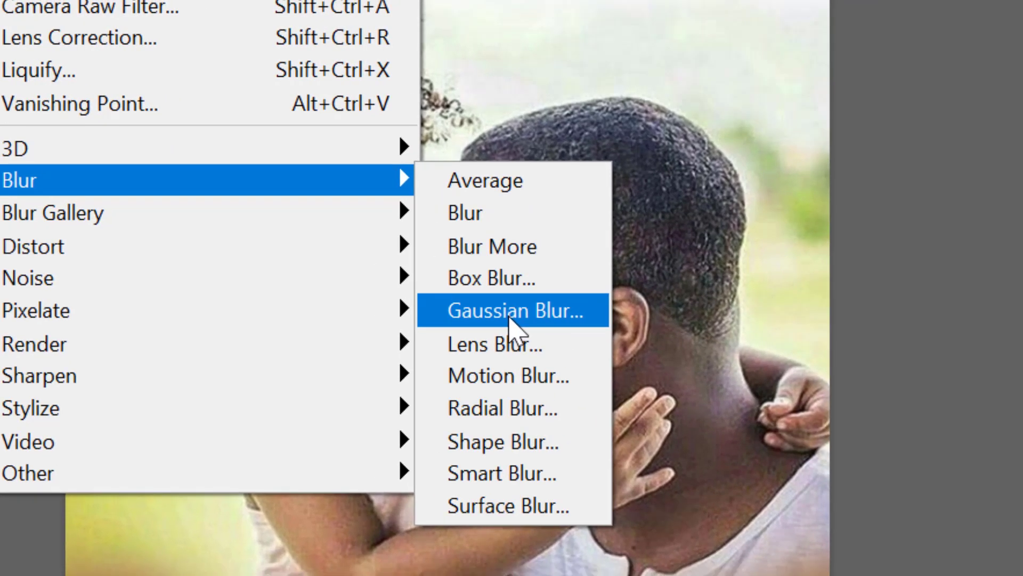
pyautogui.click(512, 320)
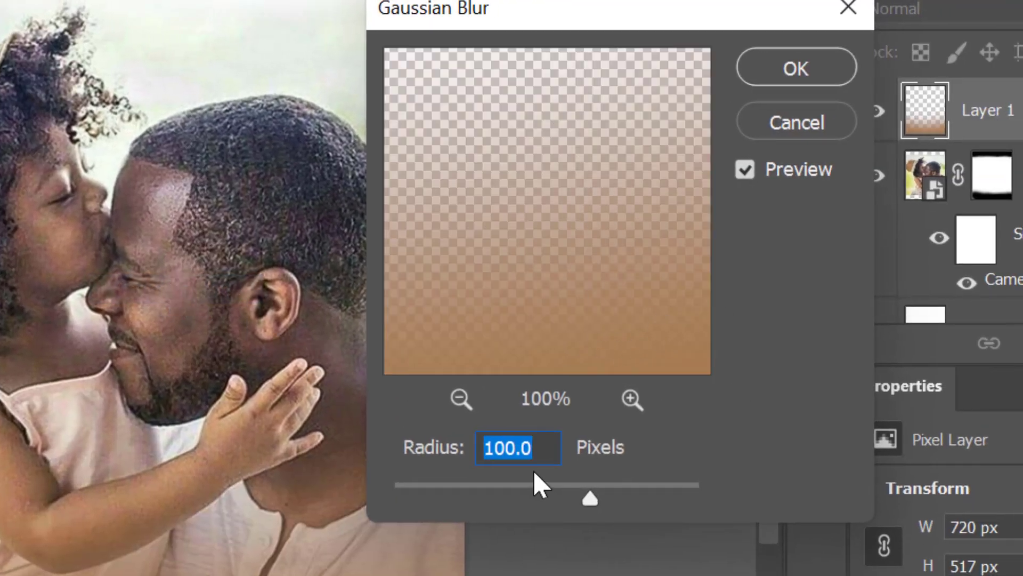
pyautogui.click(772, 72)
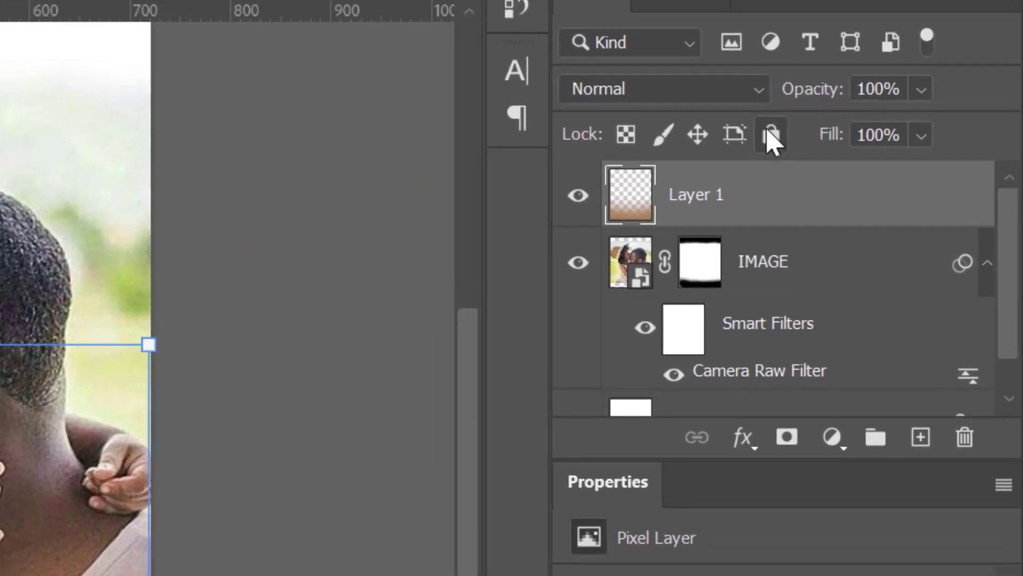
# Lock all attributes of Layer 1 and the IMAGE layer
pyautogui.click(901, 140)
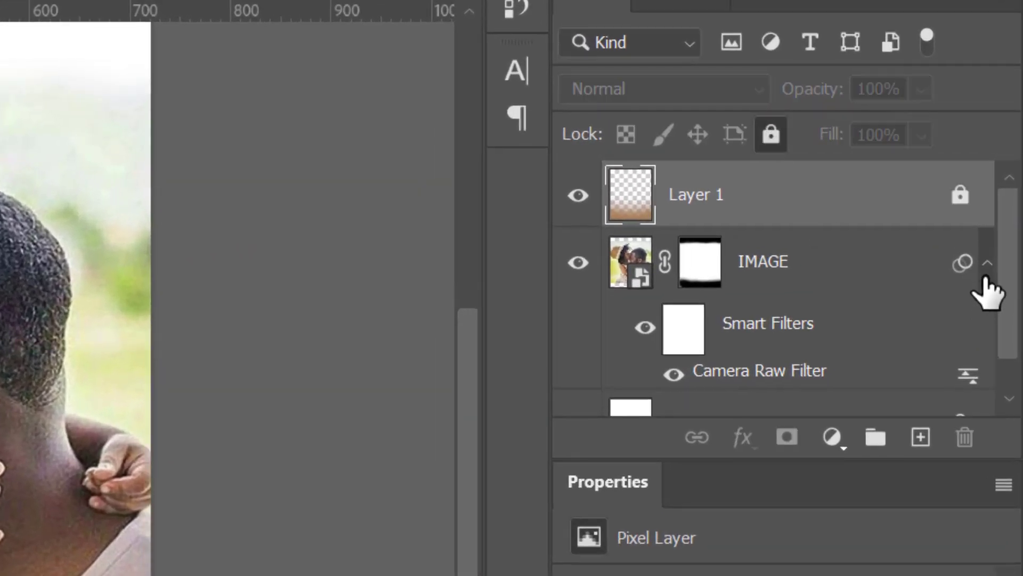
pyautogui.click(810, 267)
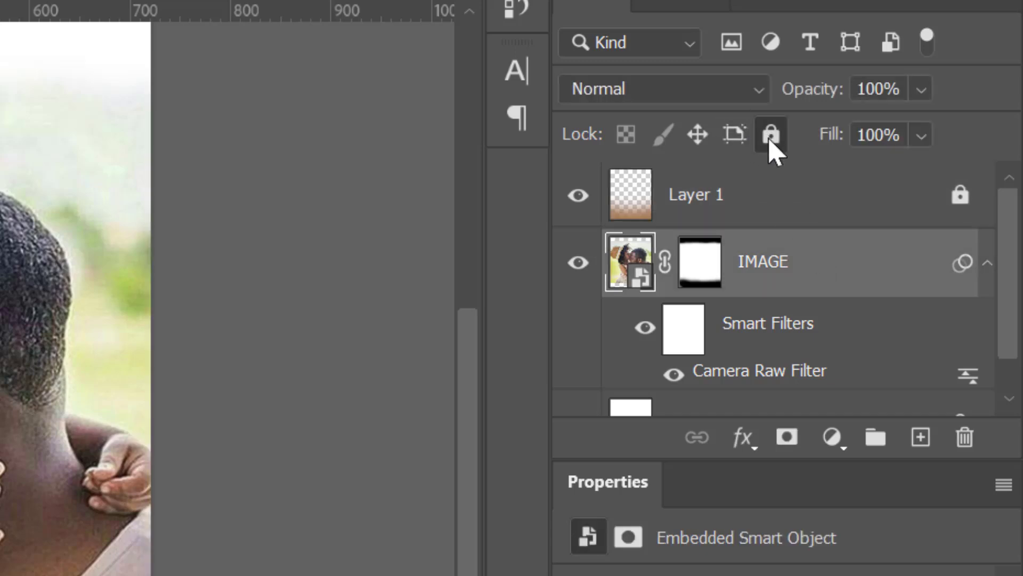
pyautogui.click(770, 140)
pyautogui.scroll(-2, 1011, 352)
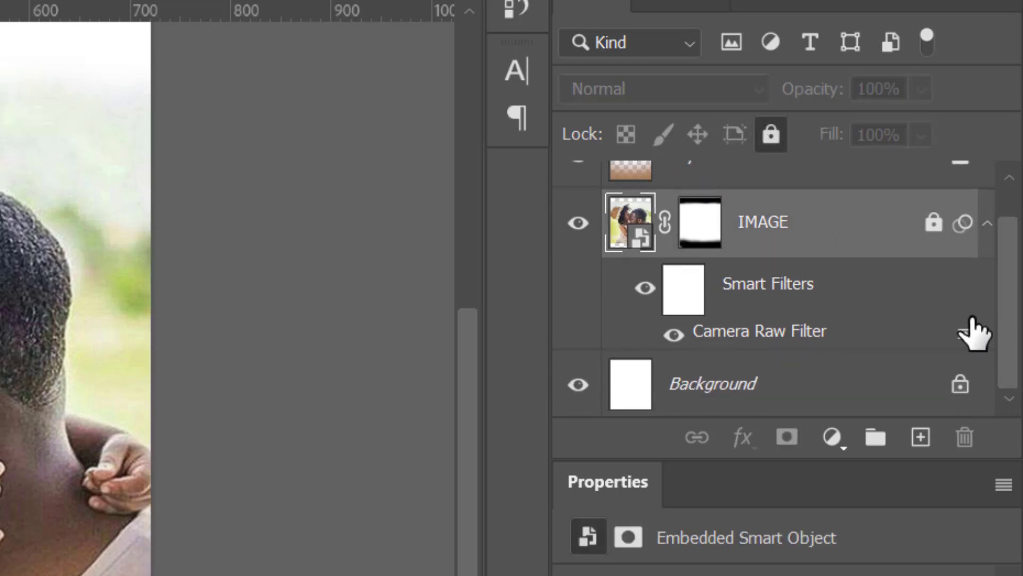
pyautogui.scroll(2, 991, 320)
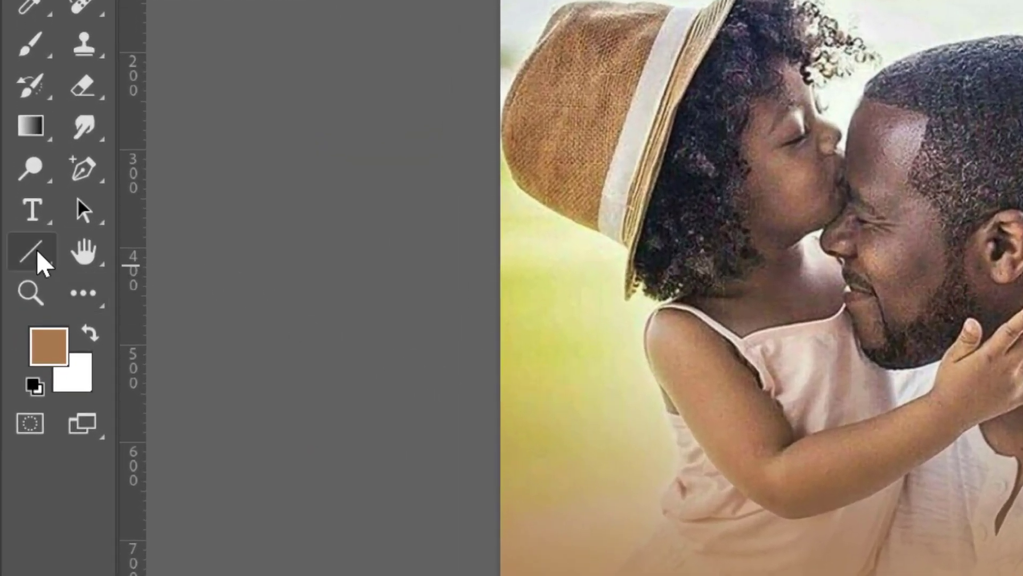
# Draw a brown rectangle slightly wider than the canvas over its lower part and align it to the horizontal center
pyautogui.rightClick(37, 253)
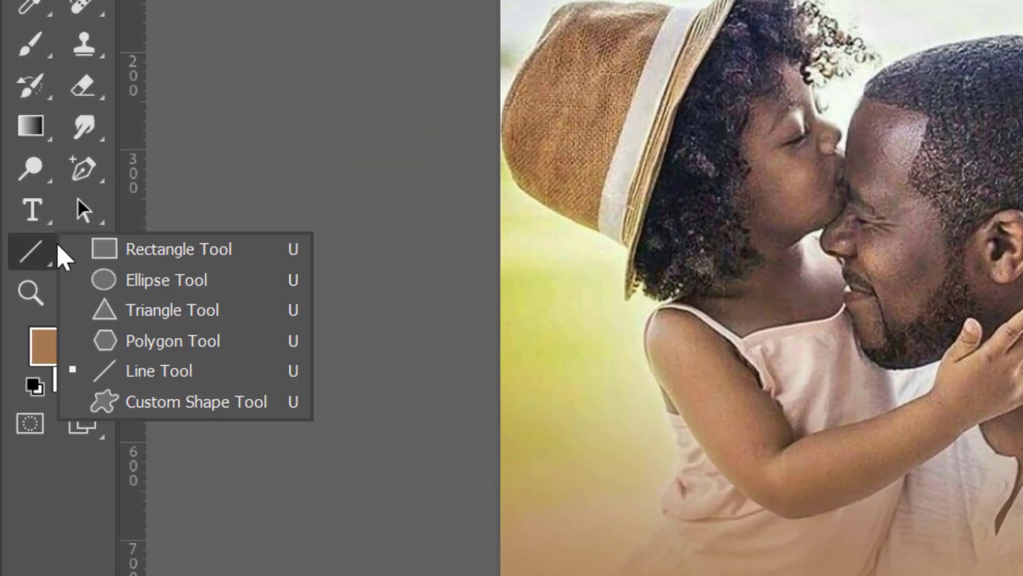
pyautogui.click(130, 248)
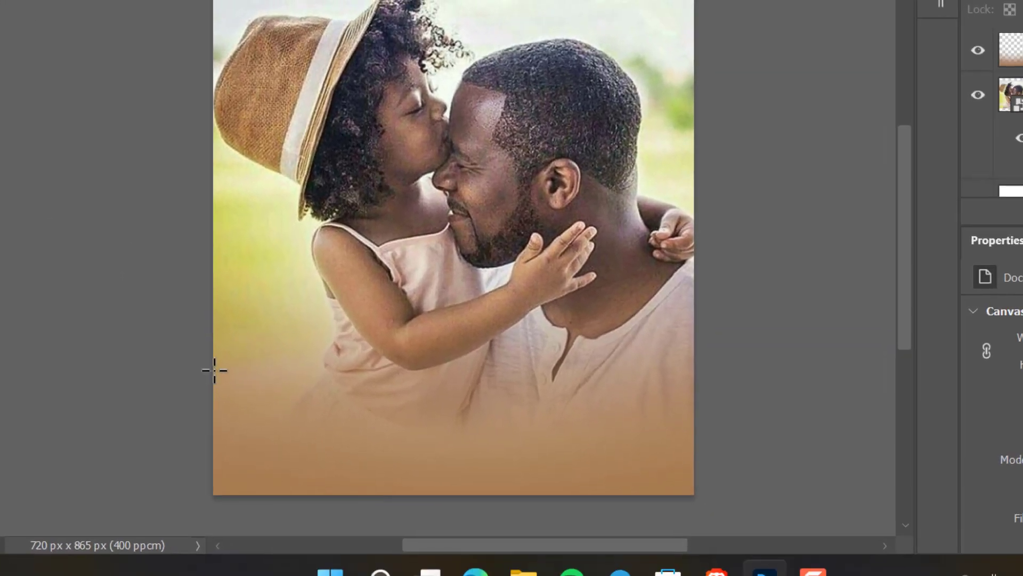
pyautogui.moveTo(209, 350); pyautogui.dragTo(698, 514)
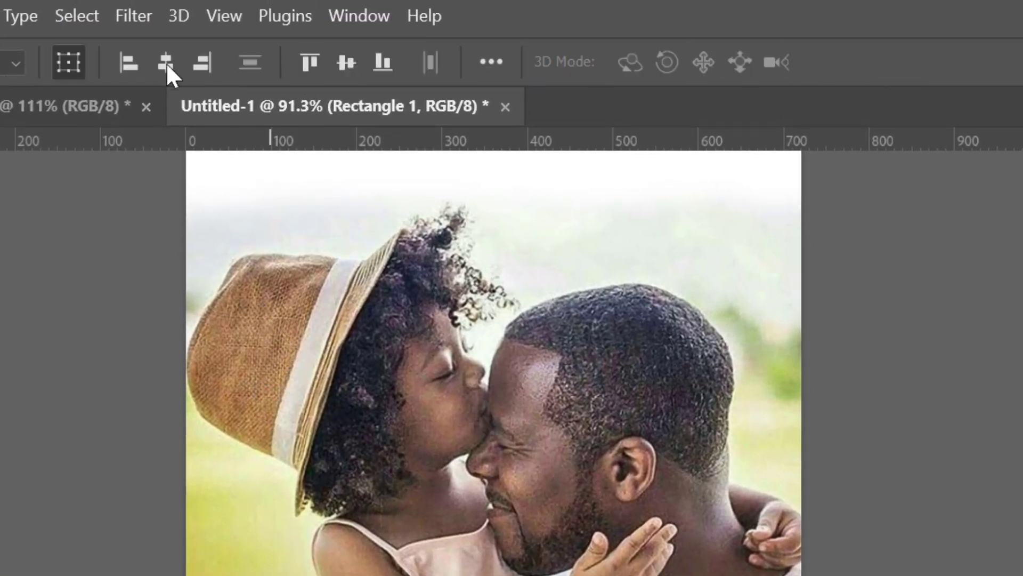
pyautogui.click(162, 65)
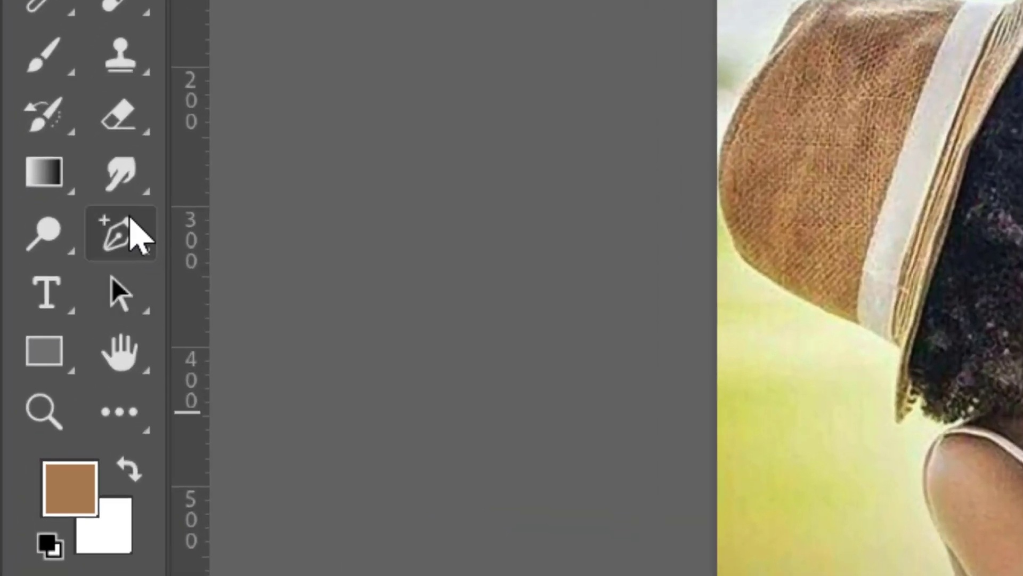
# Add an anchor point at the middle of the rectangle's upper edge and nudge it down to bend the edge into a downward curve
pyautogui.click(97, 232)
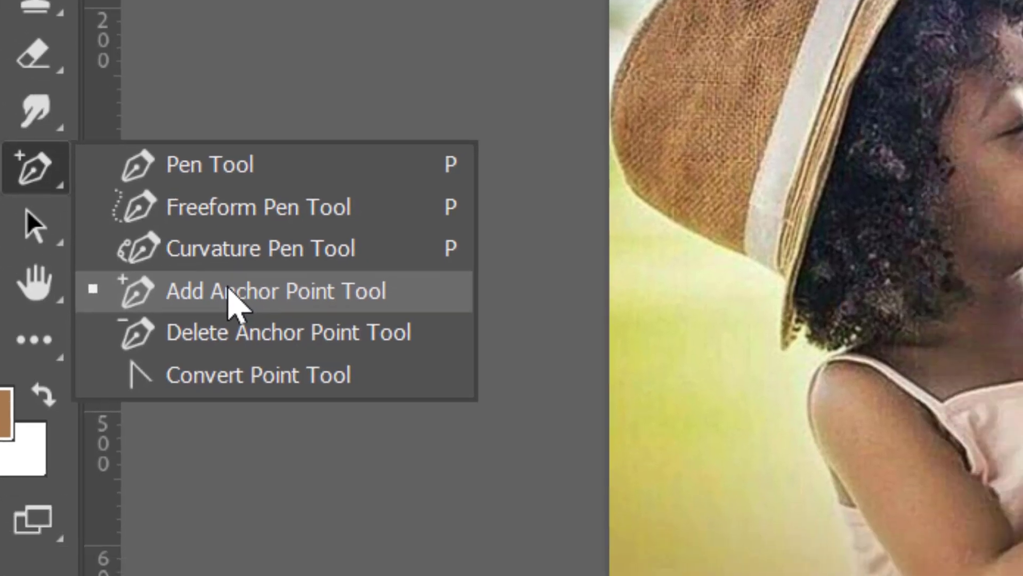
pyautogui.click(320, 359)
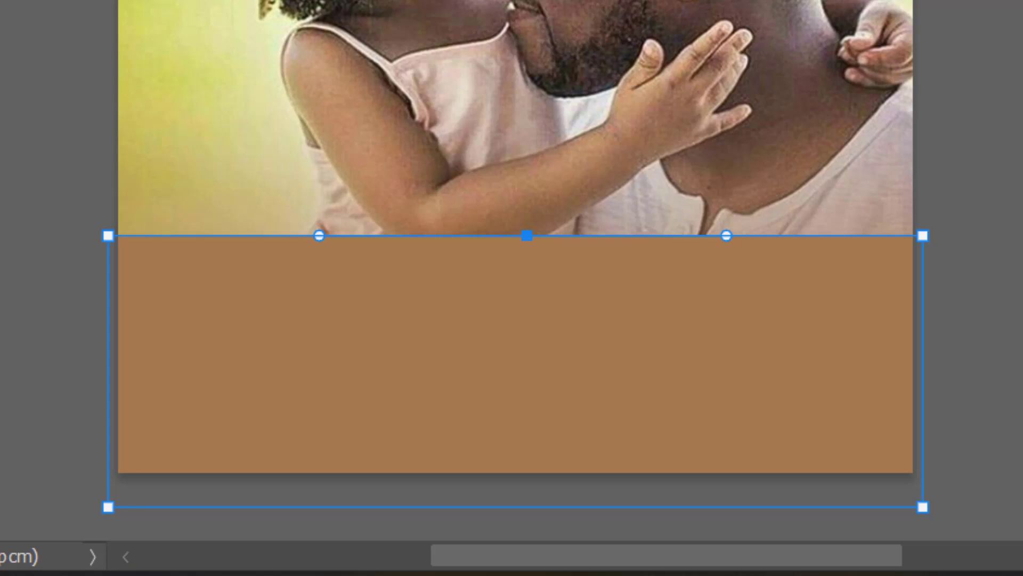
pyautogui.press('Down')
pyautogui.press('Down')
pyautogui.press('Down')
pyautogui.press('Down')
pyautogui.press('Down')
pyautogui.press('Down')
pyautogui.press('Down')
pyautogui.press('Down')
pyautogui.press('Down')
pyautogui.press('Down')
pyautogui.press('Down')
pyautogui.press('Down')
pyautogui.press('Down')
pyautogui.press('Down')
pyautogui.press('Down')
pyautogui.press('Down')
pyautogui.press('Down')
pyautogui.press('Down')
pyautogui.press('Down')
pyautogui.press('Down')
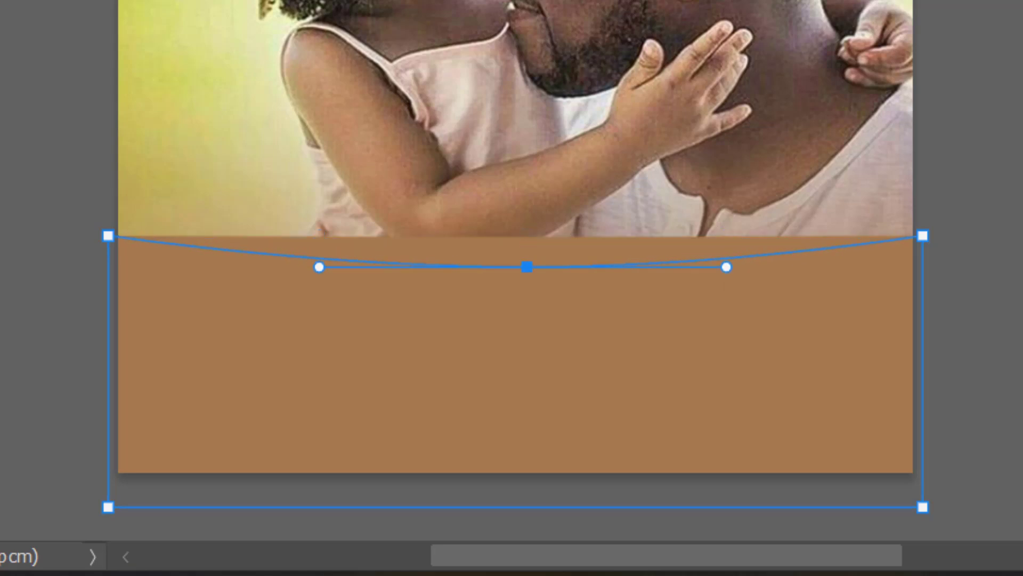
pyautogui.press('Down')
pyautogui.press('Down')
pyautogui.press('Down')
pyautogui.press('Down')
pyautogui.press('Down')
pyautogui.press('Down')
pyautogui.press('Down')
pyautogui.press('Down')
pyautogui.press('Down')
pyautogui.press('Down')
pyautogui.press('Down')
pyautogui.press('Down')
pyautogui.press('Down')
pyautogui.press('Down')
pyautogui.press('Down')
pyautogui.press('Down')
pyautogui.press('Down')
pyautogui.press('Down')
pyautogui.press('Down')
pyautogui.press('Down')
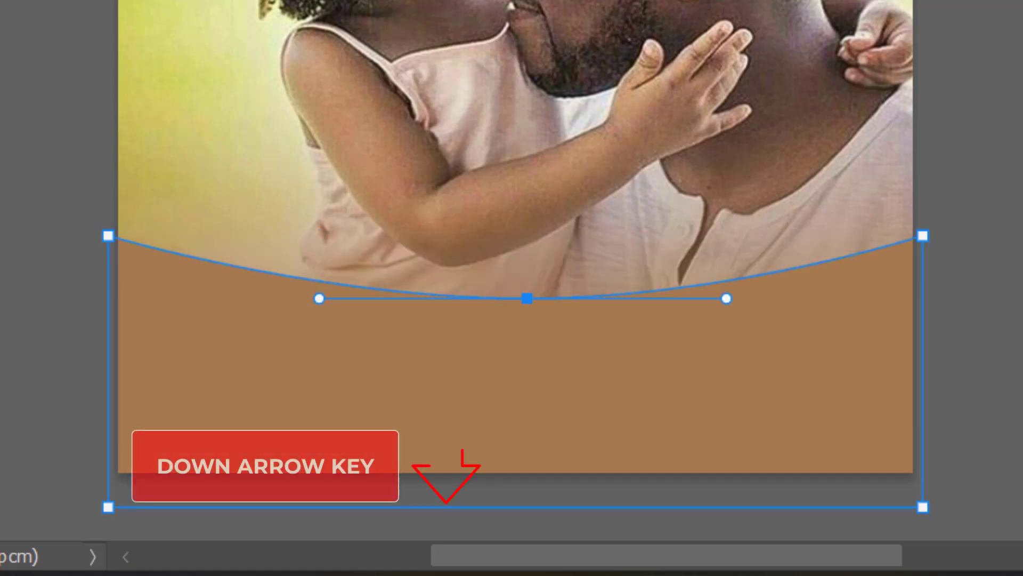
pyautogui.press('Down')
pyautogui.press('Down')
pyautogui.press('Down')
pyautogui.press('Down')
pyautogui.press('Down')
pyautogui.press('Down')
pyautogui.press('Down')
pyautogui.press('Down')
pyautogui.press('Down')
pyautogui.press('Down')
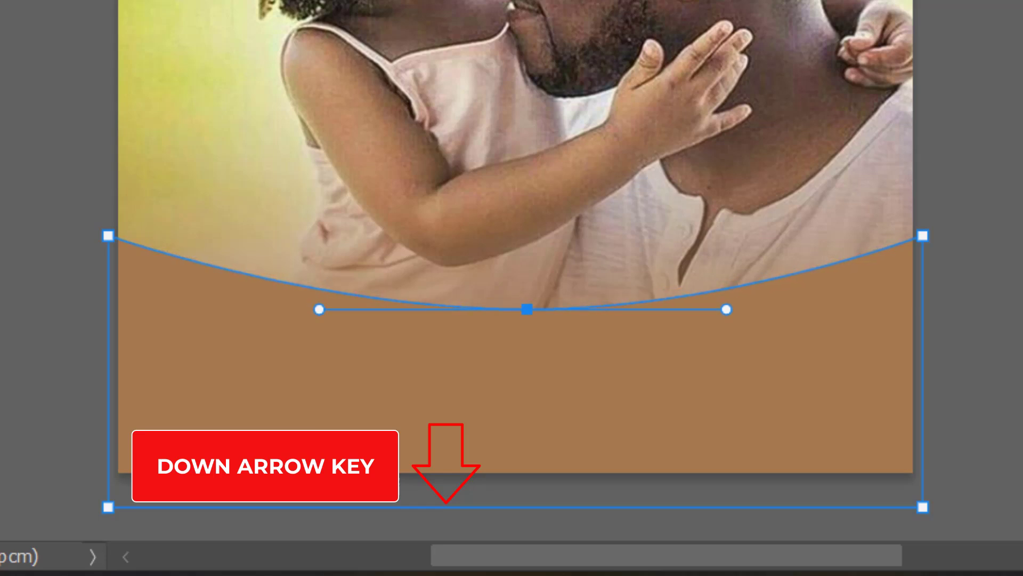
# Nudge the rectangle's upper-left anchor point down until the upper edge forms a rising wave, and select the middle anchor point
pyautogui.click(110, 243)
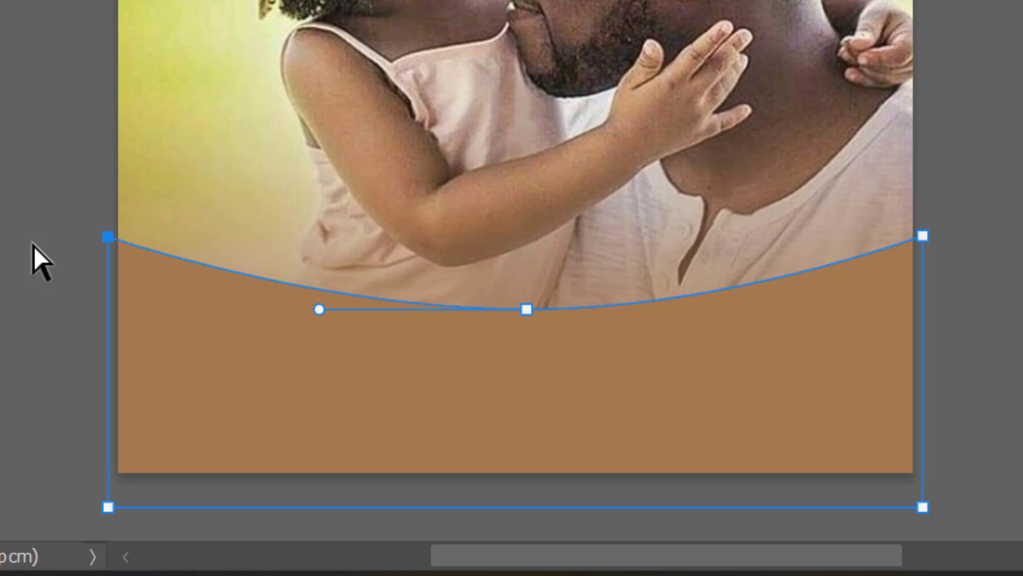
pyautogui.press('Down')
pyautogui.press('Down')
pyautogui.press('Down')
pyautogui.press('Down')
pyautogui.press('Down')
pyautogui.press('Down')
pyautogui.press('Down')
pyautogui.press('Down')
pyautogui.press('Down')
pyautogui.press('Down')
pyautogui.press('Down')
pyautogui.press('Down')
pyautogui.press('Down')
pyautogui.press('Down')
pyautogui.press('Down')
pyautogui.press('Down')
pyautogui.press('Down')
pyautogui.press('Down')
pyautogui.press('Down')
pyautogui.press('Down')
pyautogui.press('Down')
pyautogui.press('Down')
pyautogui.press('Down')
pyautogui.press('Down')
pyautogui.press('Down')
pyautogui.press('Down')
pyautogui.press('Down')
pyautogui.press('Down')
pyautogui.press('Down')
pyautogui.press('Down')
pyautogui.press('Down')
pyautogui.press('Down')
pyautogui.press('Down')
pyautogui.press('Down')
pyautogui.press('Down')
pyautogui.press('Down')
pyautogui.press('Down')
pyautogui.press('Down')
pyautogui.press('Down')
pyautogui.press('Down')
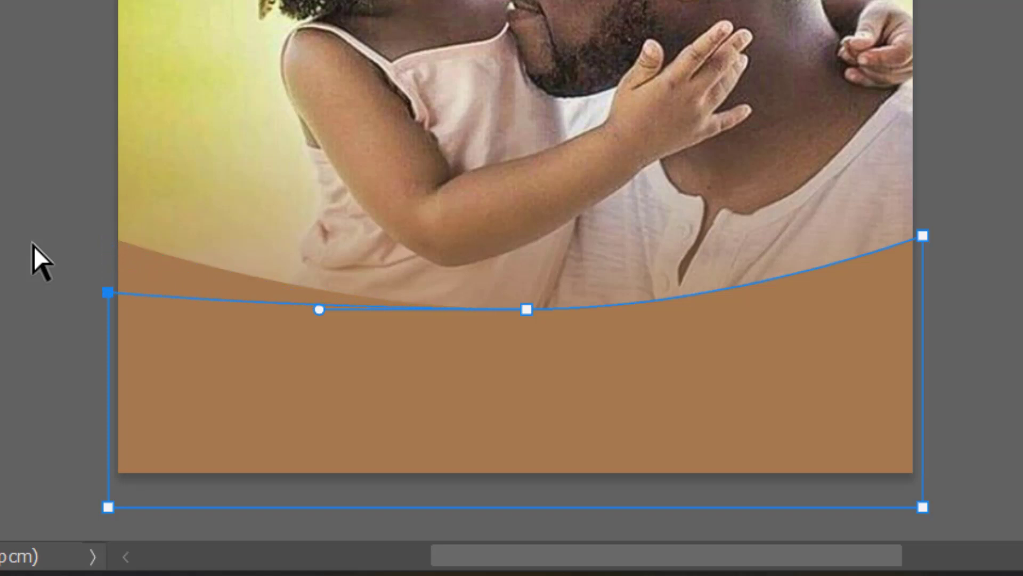
pyautogui.press('Down')
pyautogui.press('Down')
pyautogui.press('Down')
pyautogui.press('Down')
pyautogui.press('Down')
pyautogui.press('Down')
pyautogui.press('Down')
pyautogui.press('Down')
pyautogui.press('Down')
pyautogui.press('Down')
pyautogui.press('Down')
pyautogui.press('Down')
pyautogui.press('Down')
pyautogui.press('Down')
pyautogui.press('Down')
pyautogui.press('Down')
pyautogui.press('Down')
pyautogui.press('Down')
pyautogui.press('Down')
pyautogui.press('Down')
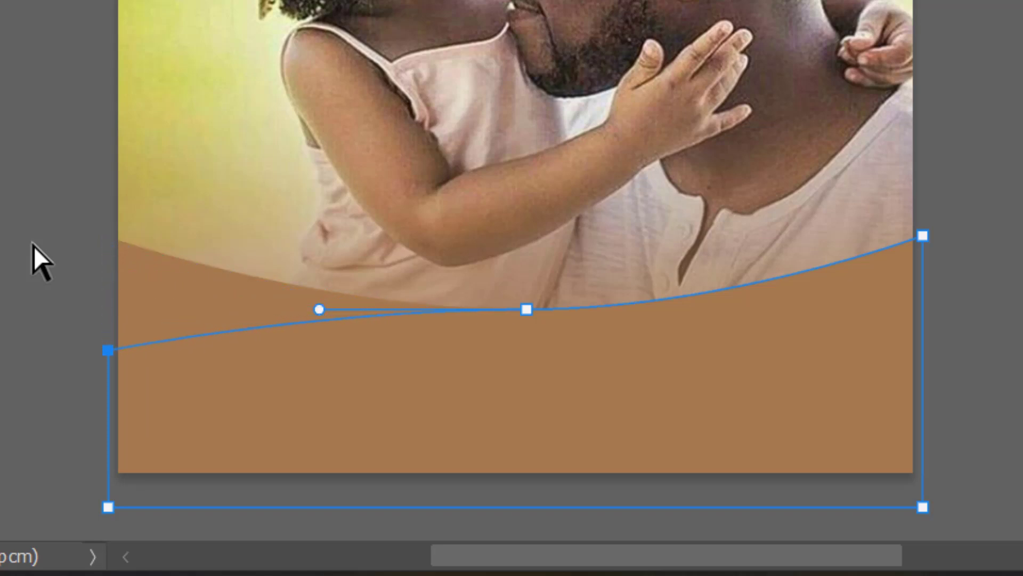
pyautogui.press('Down')
pyautogui.press('Down')
pyautogui.press('Down')
pyautogui.press('Down')
pyautogui.press('Down')
pyautogui.press('Down')
pyautogui.press('Down')
pyautogui.press('Down')
pyautogui.press('Down')
pyautogui.press('Down')
pyautogui.press('Down')
pyautogui.press('Down')
pyautogui.press('Down')
pyautogui.press('Down')
pyautogui.press('Down')
pyautogui.press('Down')
pyautogui.press('Down')
pyautogui.press('Down')
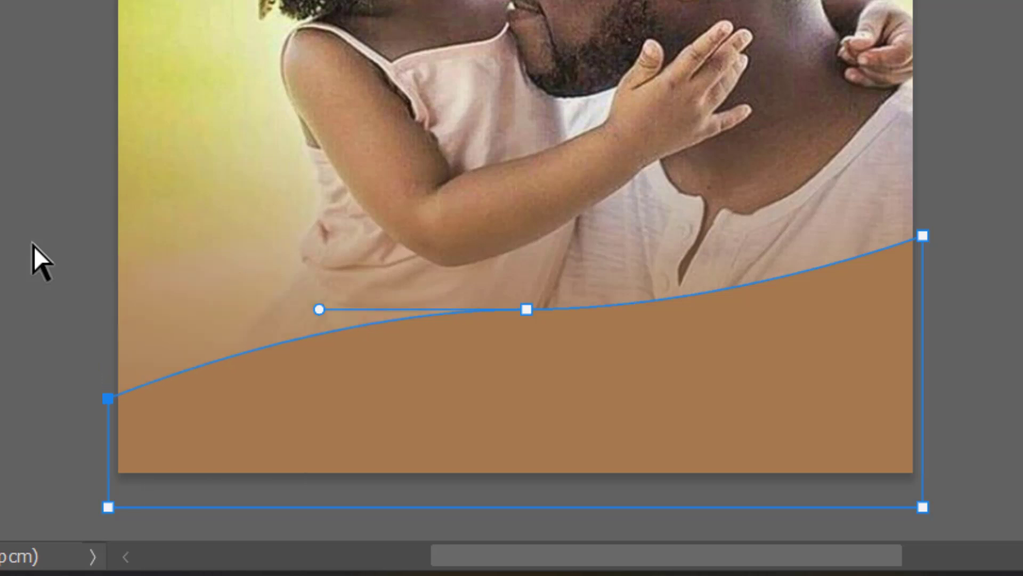
pyautogui.click(526, 315)
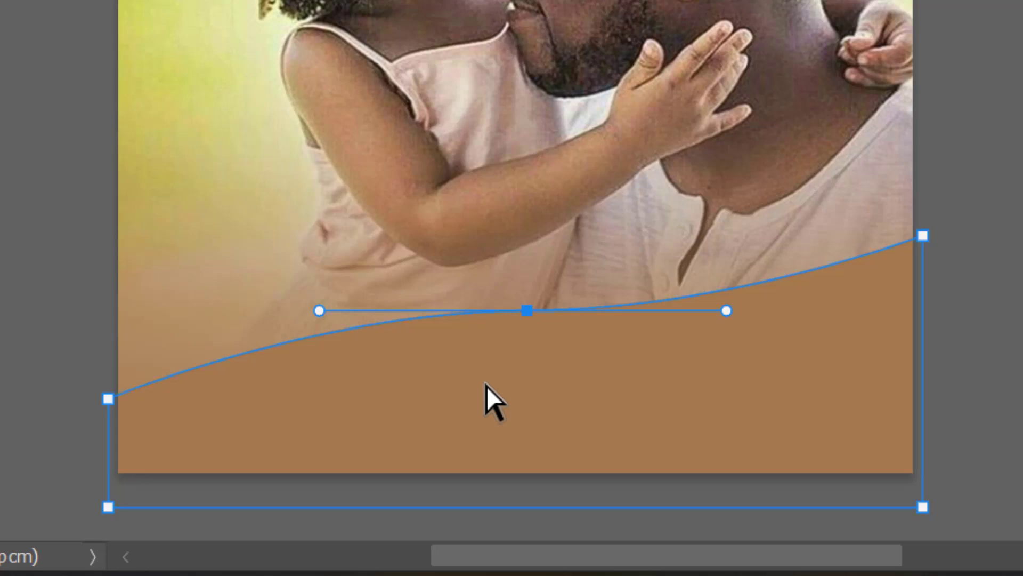
# Nudge the middle anchor point of the brown rectangle's upper edge down slightly to flatten the wave
pyautogui.press('Down')
pyautogui.press('Down')
pyautogui.press('Down')
pyautogui.press('Down')
pyautogui.press('Down')
pyautogui.press('Down')
pyautogui.press('Down')
pyautogui.press('Down')
pyautogui.press('Down')
pyautogui.press('Down')
pyautogui.press('Down')
pyautogui.press('Down')
pyautogui.press('Down')
pyautogui.press('Down')
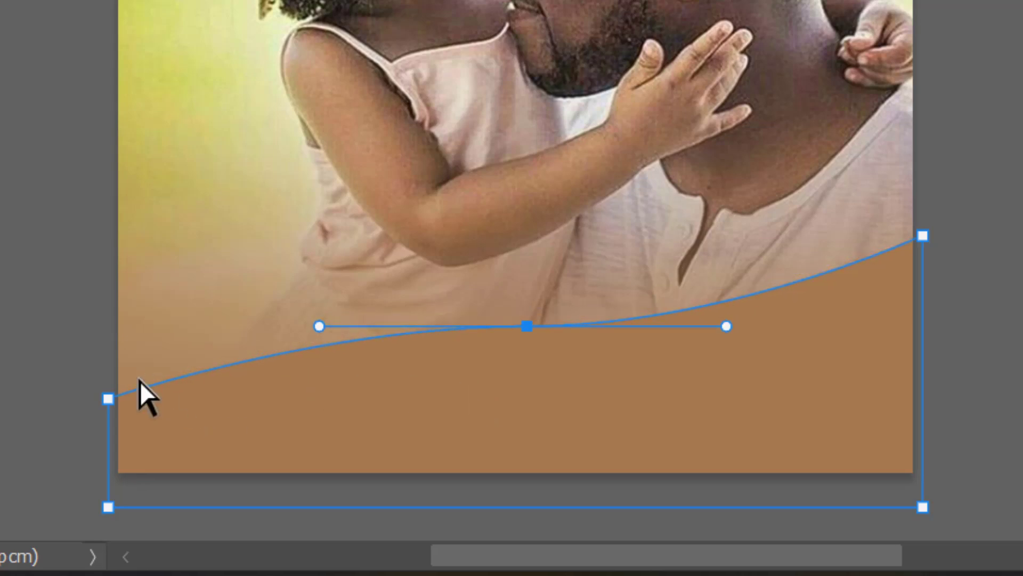
pyautogui.press('Up')
pyautogui.press('Up')
pyautogui.press('Up')
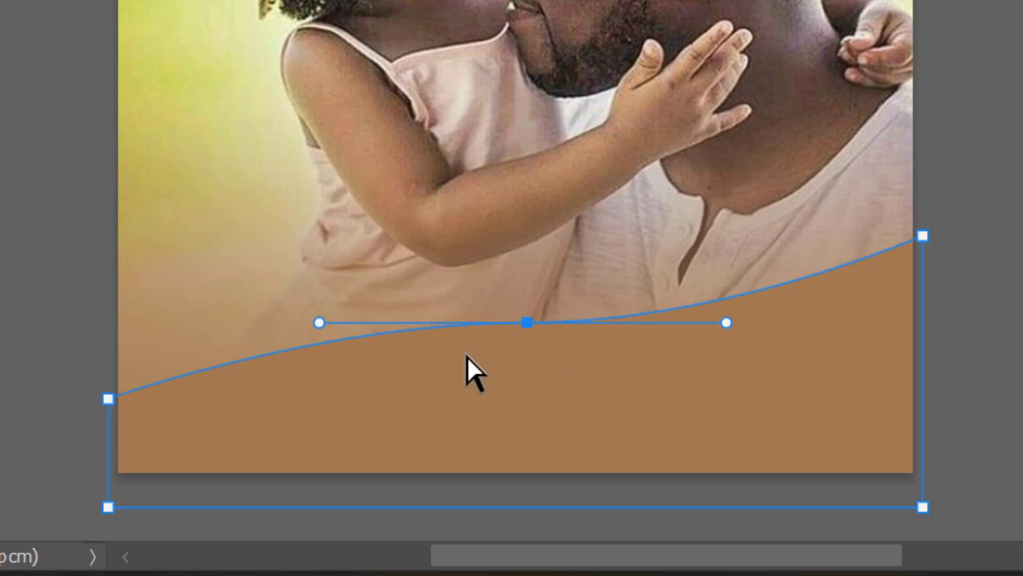
pyautogui.press('Up')
pyautogui.press('Up')
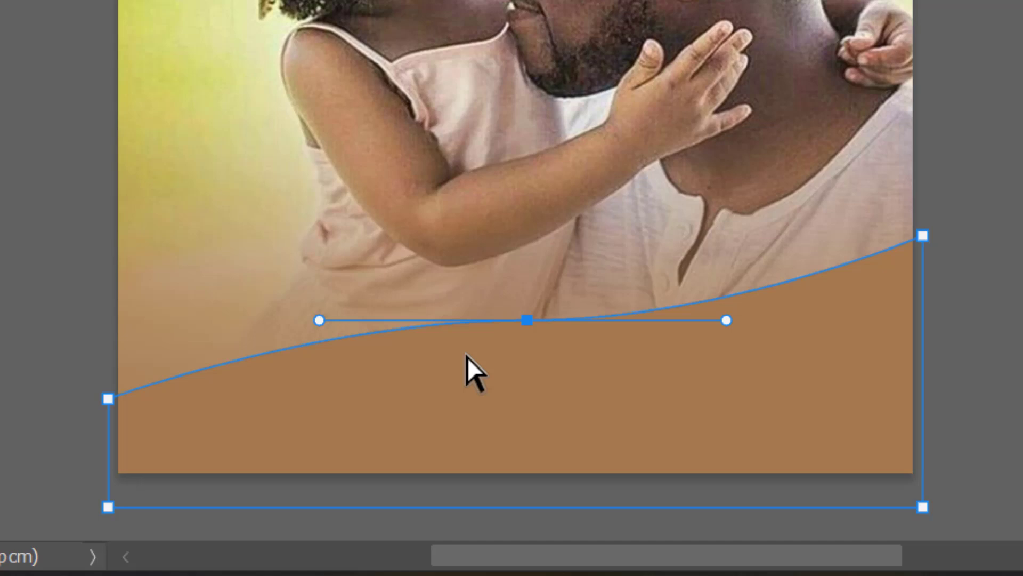
# Nudge the brown rectangle's upper-left anchor point further down to steepen the start of the wave
pyautogui.click(107, 398)
pyautogui.press('Down')
pyautogui.press('Down')
pyautogui.press('Down')
pyautogui.press('Down')
pyautogui.press('Down')
pyautogui.press('Down')
pyautogui.press('Down')
pyautogui.press('Down')
pyautogui.press('Down')
pyautogui.press('Down')
pyautogui.press('Down')
pyautogui.press('Down')
pyautogui.press('Down')
pyautogui.press('Down')
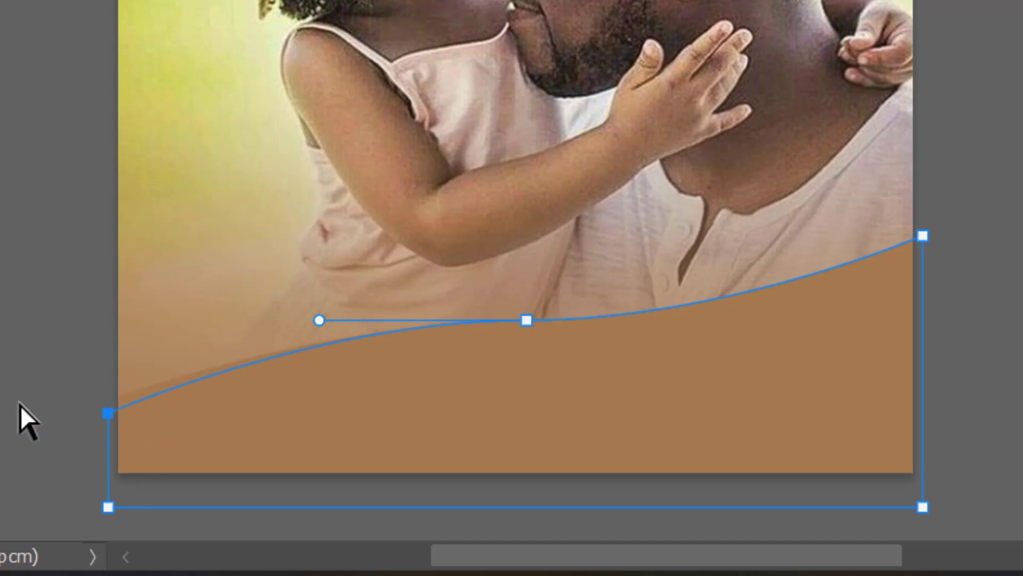
pyautogui.press('Down')
pyautogui.press('Down')
pyautogui.press('Down')
pyautogui.press('Down')
pyautogui.press('Down')
pyautogui.press('Down')
pyautogui.press('Down')
pyautogui.press('Down')
pyautogui.press('Down')
pyautogui.press('Down')
pyautogui.press('Down')
pyautogui.press('Down')
pyautogui.press('Down')
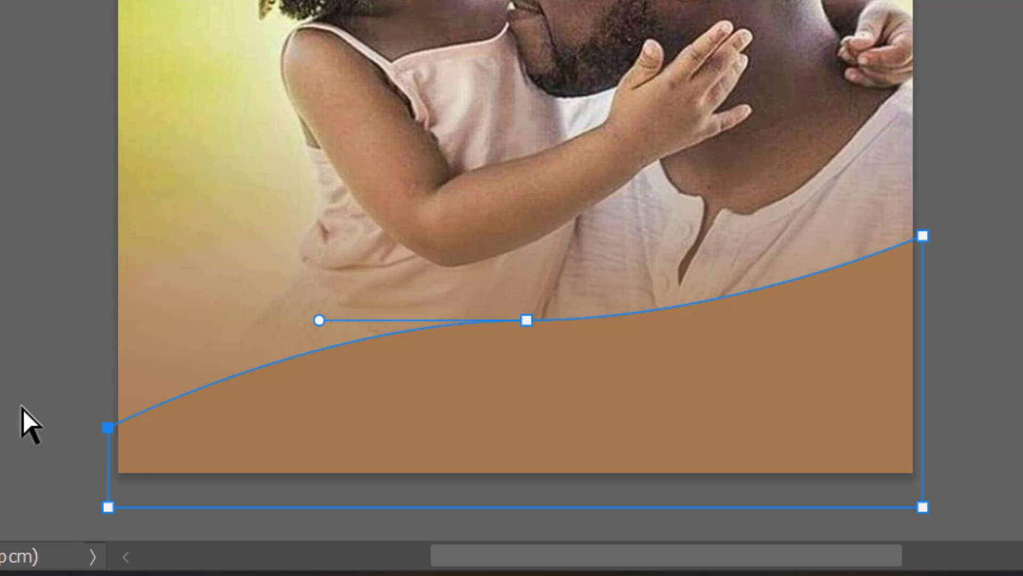
# Fine-tune the height of the wave's middle anchor point downward, return to the Move tool and deselect the shape
pyautogui.click(528, 326)
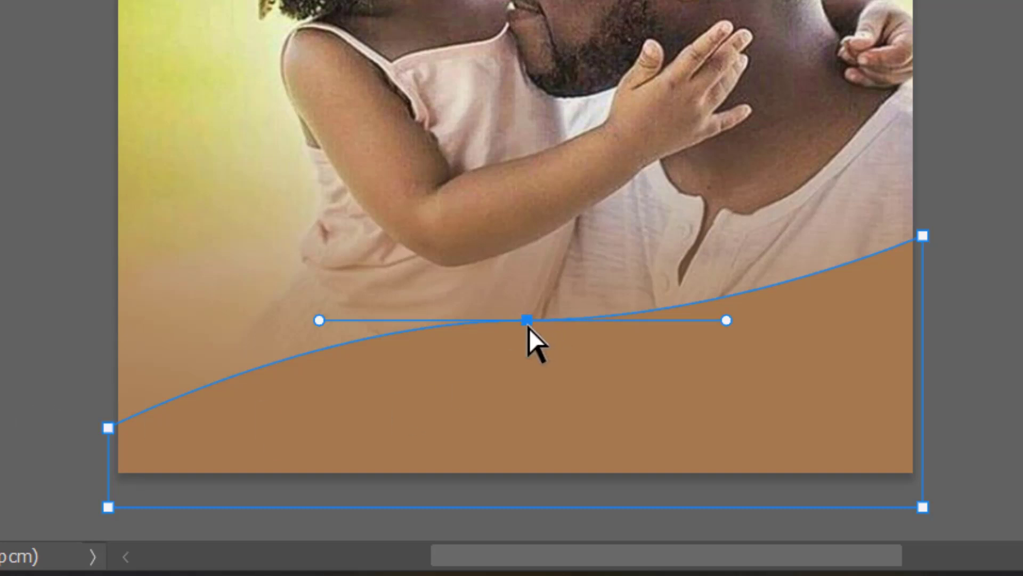
pyautogui.press('Down')
pyautogui.press('Down')
pyautogui.press('Down')
pyautogui.press('Down')
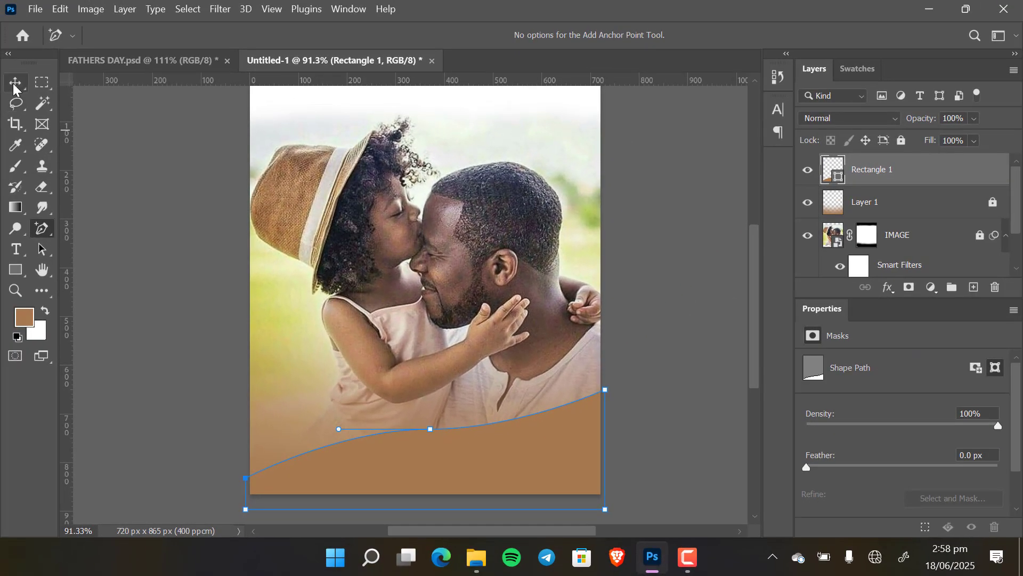
pyautogui.click(15, 83)
pyautogui.click(697, 342)
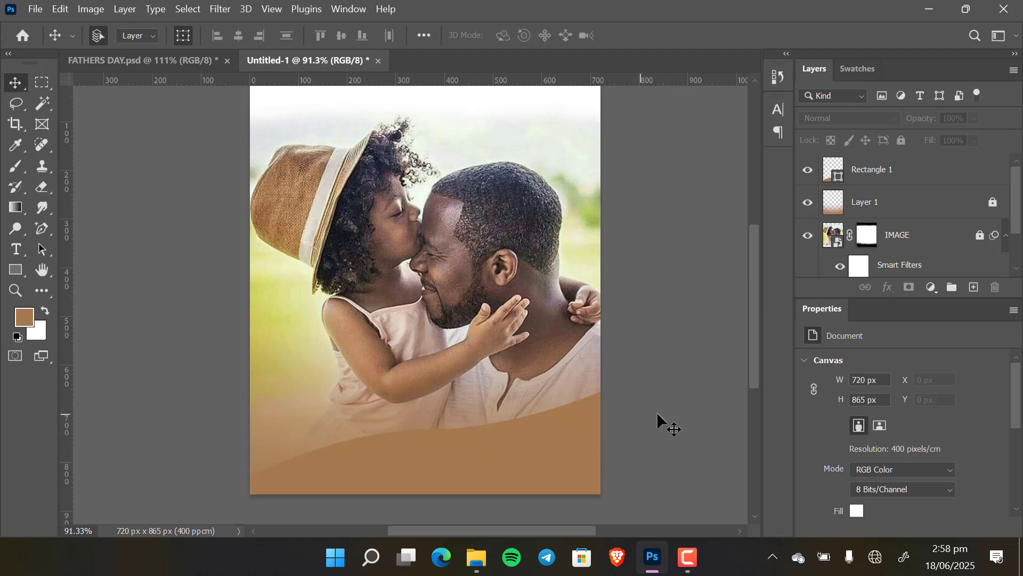
# Recolor the wave-shaped Rectangle 1 to black (#000000) and set its layer opacity to 20%
pyautogui.click(593, 430)
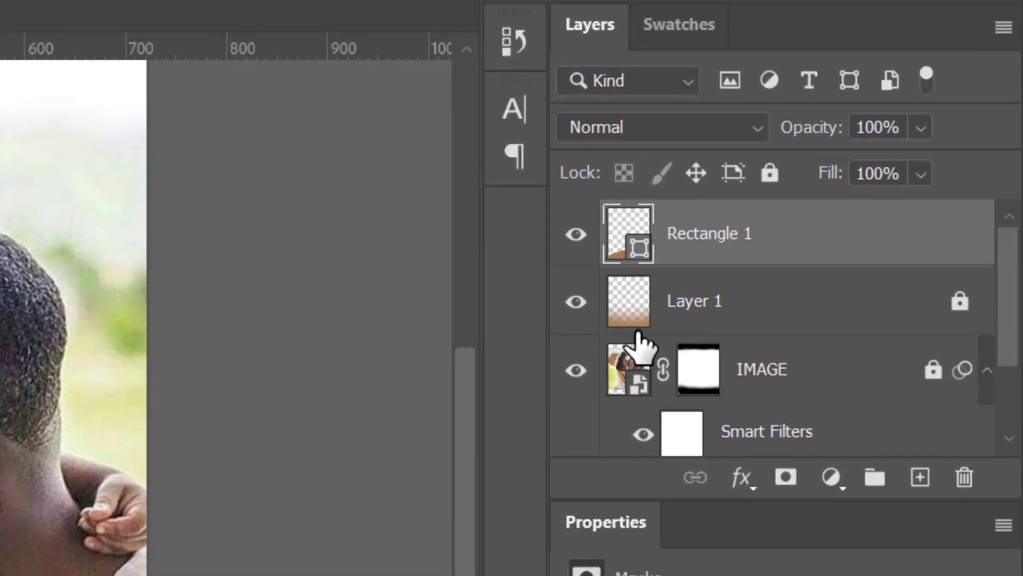
pyautogui.doubleClick(647, 261)
pyautogui.moveTo(315, 418); pyautogui.dragTo(118, 488)
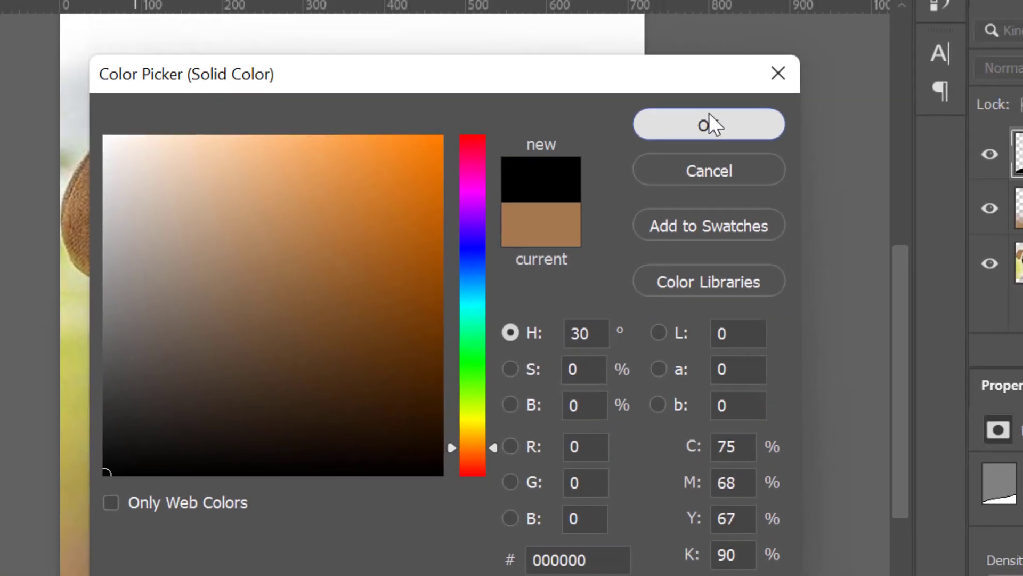
pyautogui.click(778, 110)
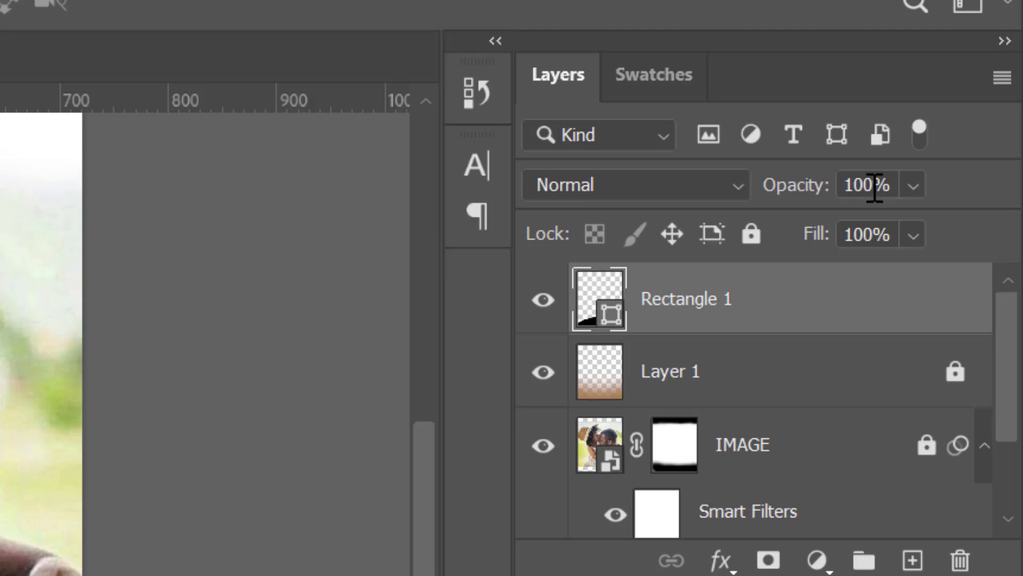
pyautogui.moveTo(874, 186); pyautogui.dragTo(804, 197)
pyautogui.write('2')
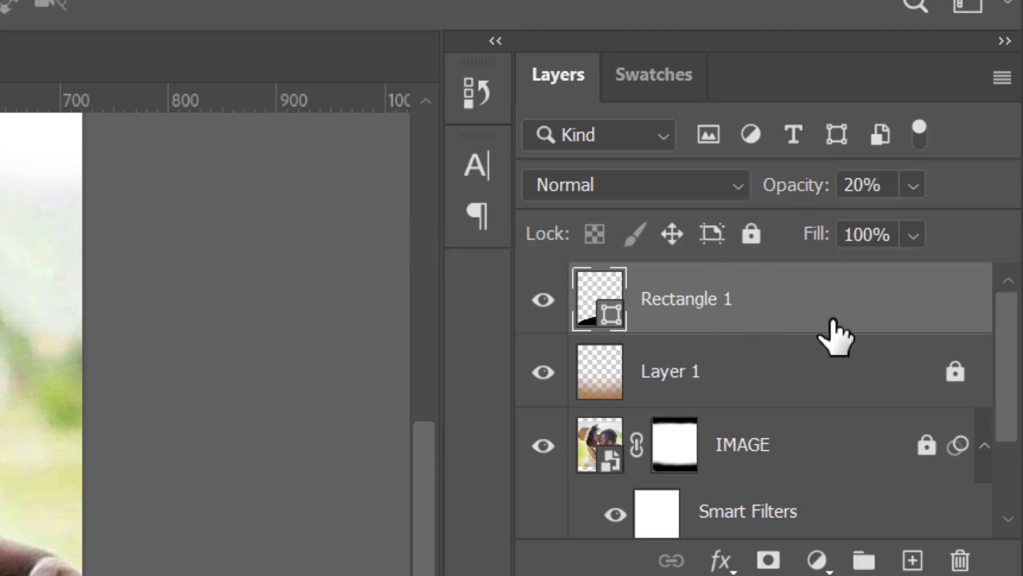
# Duplicate the Rectangle 1 layer and flip the copy horizontally so the two waves cross, leaving nothing selected
pyautogui.moveTo(810, 309); pyautogui.dragTo(913, 559)
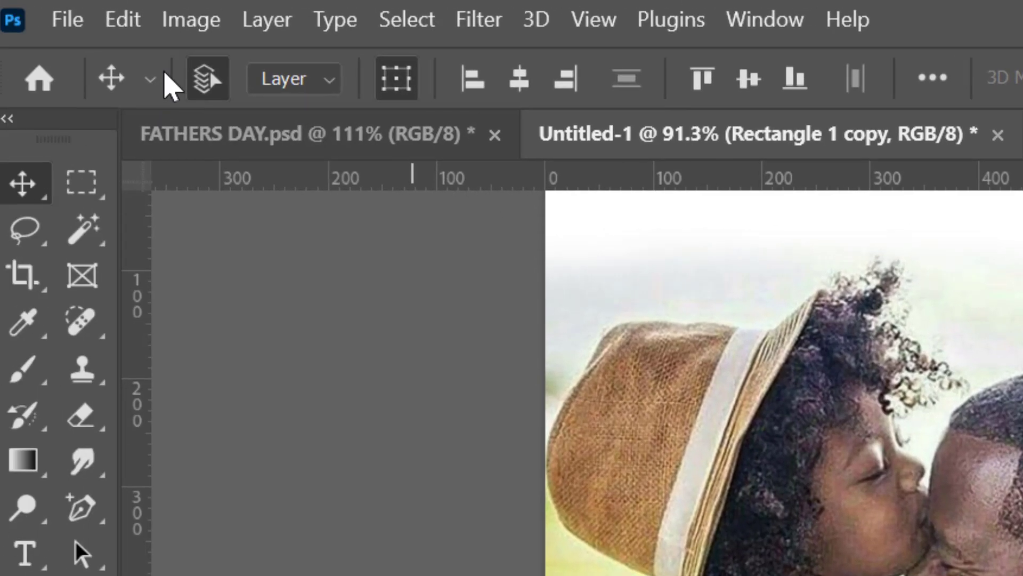
pyautogui.click(135, 20)
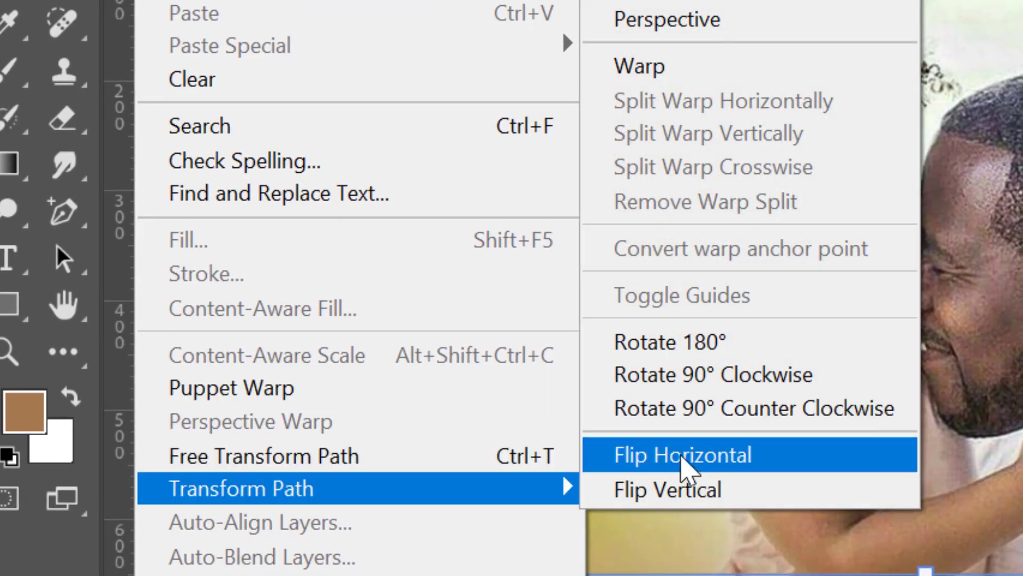
pyautogui.click(685, 469)
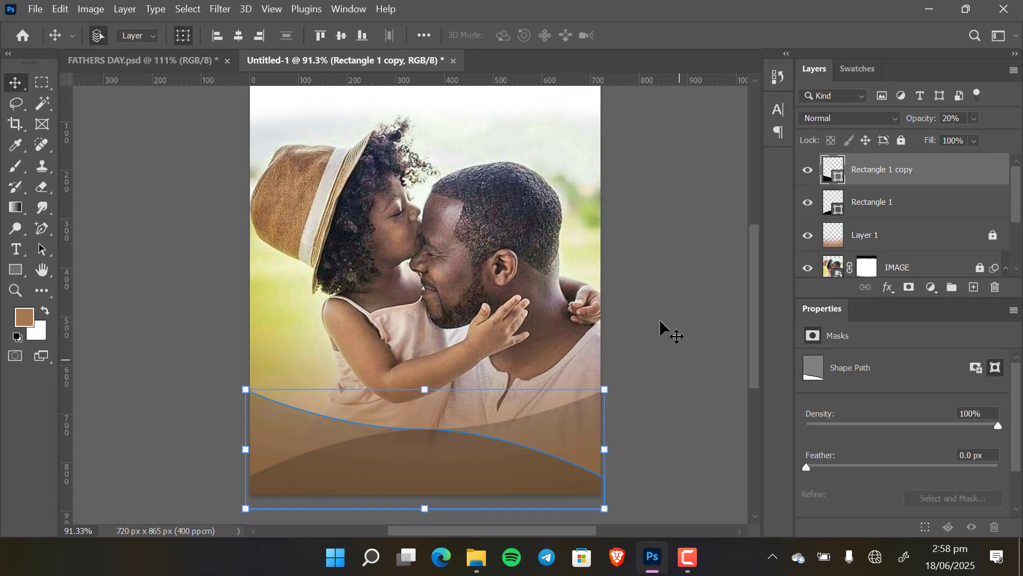
pyautogui.click(765, 260)
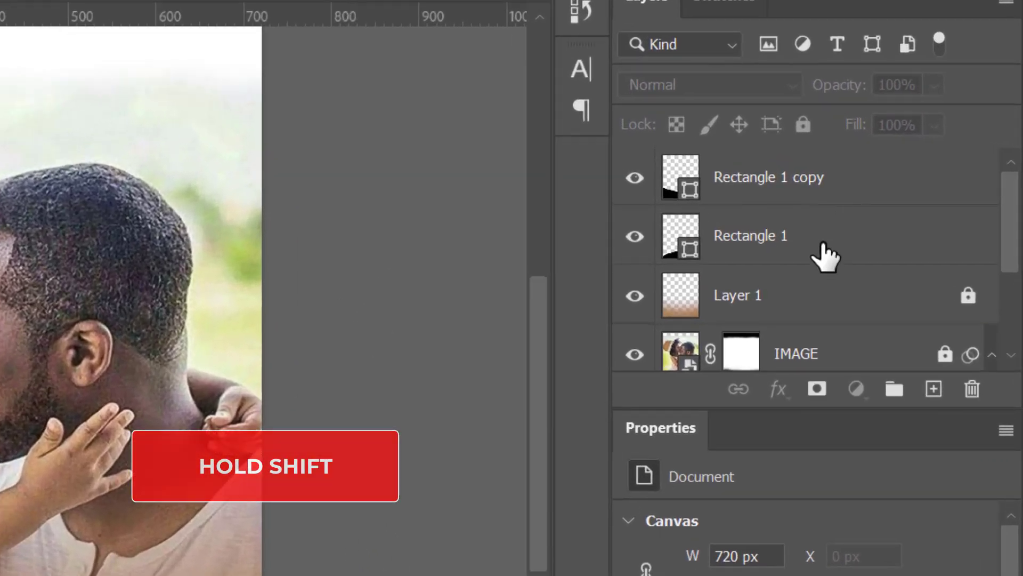
# Select both wave layers, Rectangle 1 and its copy, and nudge them up together before deselecting them
pyautogui.click(824, 251)
pyautogui.keyDown('shift'); pyautogui.click(831, 199); pyautogui.keyUp('shift')
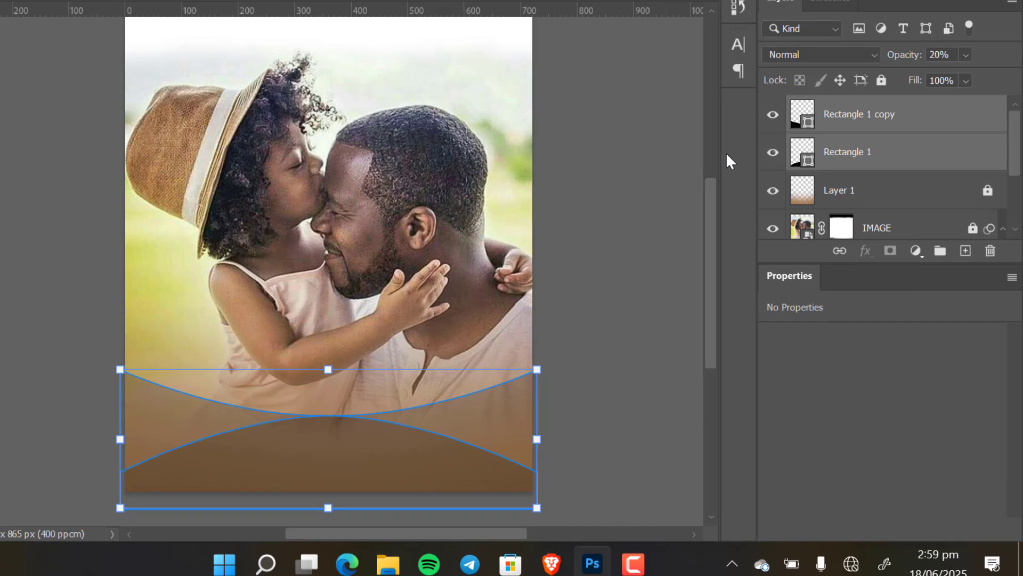
pyautogui.press('Up')
pyautogui.press('Up')
pyautogui.press('Up')
pyautogui.press('Up')
pyautogui.press('Up')
pyautogui.press('Up')
pyautogui.press('Up')
pyautogui.press('Up')
pyautogui.press('Up')
pyautogui.press('Up')
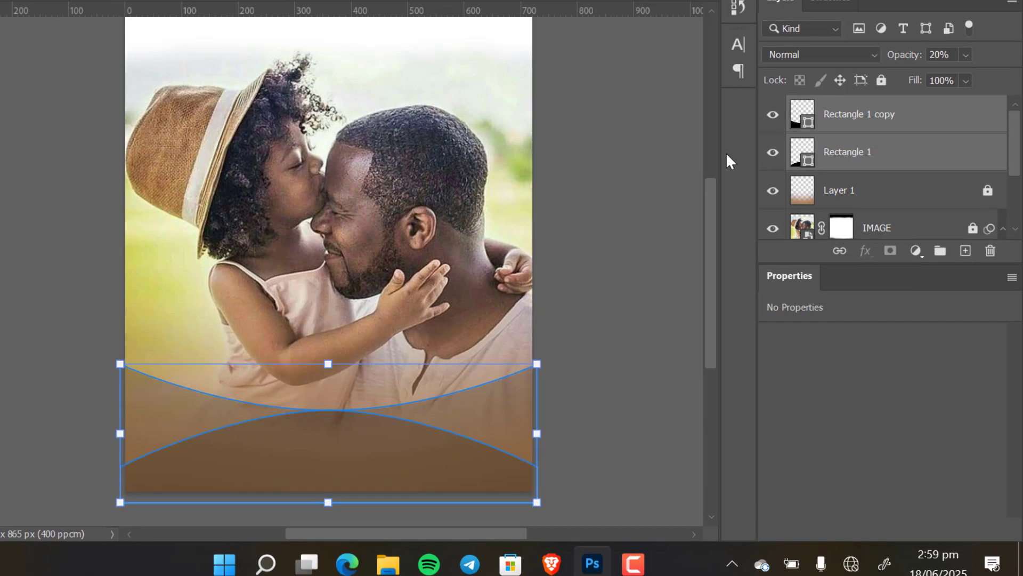
pyautogui.press('Up')
pyautogui.press('Up')
pyautogui.press('Up')
pyautogui.press('Up')
pyautogui.press('Up')
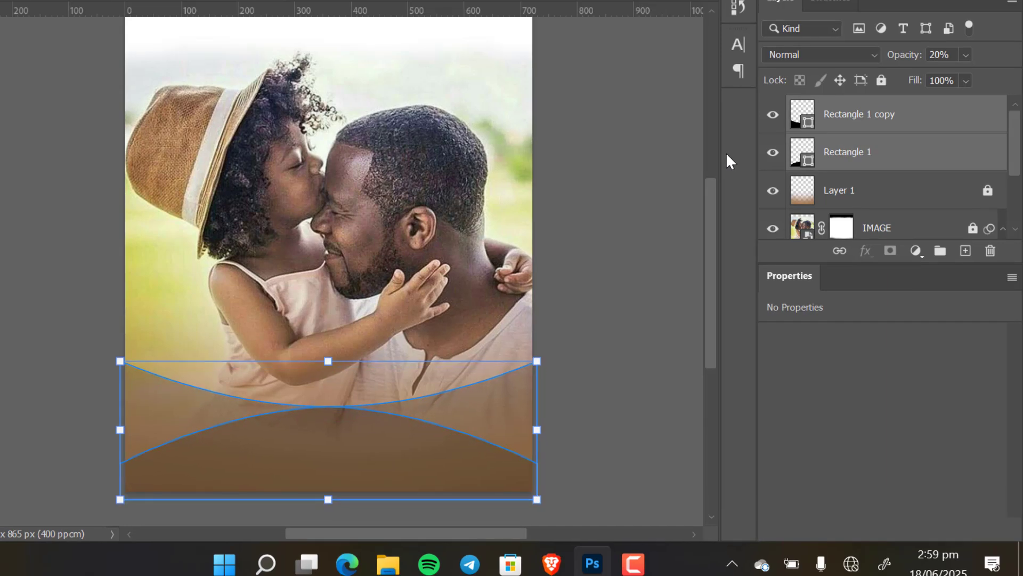
pyautogui.click(637, 285)
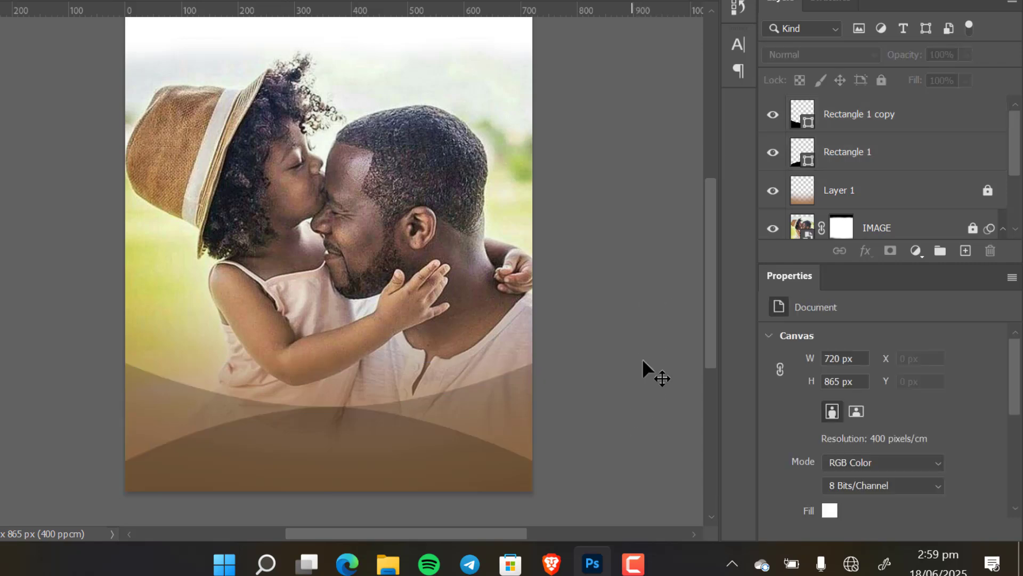
# Reselect both wave layers and nudge them slightly back down to fine-tune their height, leaving nothing selected
pyautogui.click(901, 155)
pyautogui.keyDown('shift'); pyautogui.click(917, 126); pyautogui.keyUp('shift')
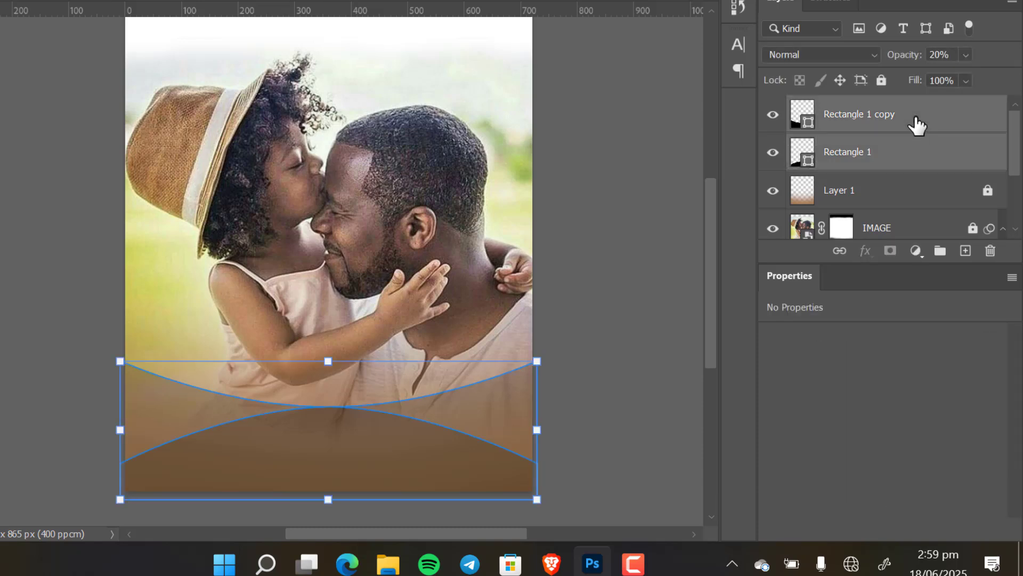
pyautogui.press('Down')
pyautogui.press('Down')
pyautogui.press('Down')
pyautogui.press('Down')
pyautogui.press('Down')
pyautogui.press('Down')
pyautogui.press('Down')
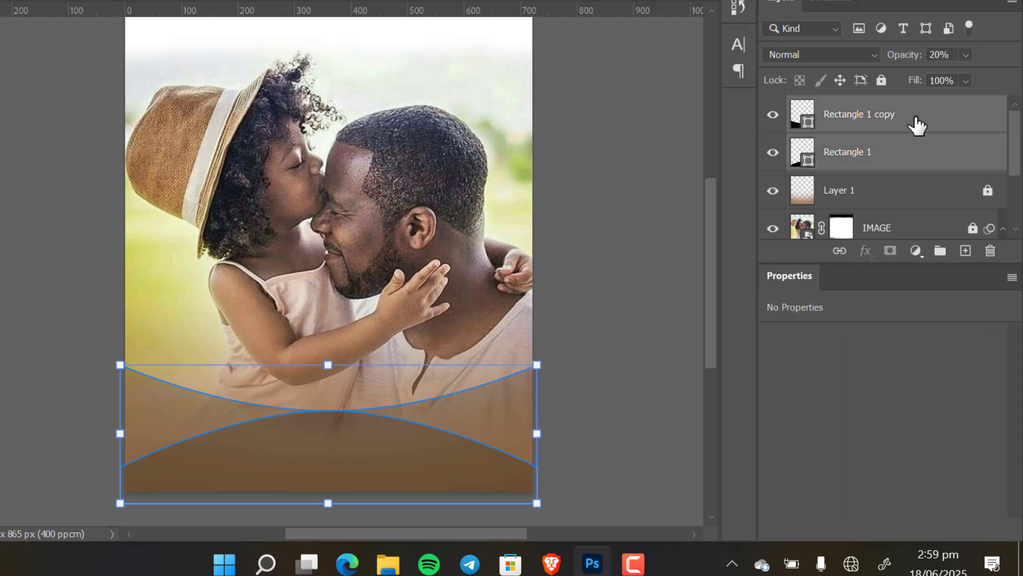
pyautogui.press('Up')
pyautogui.press('Up')
pyautogui.press('Up')
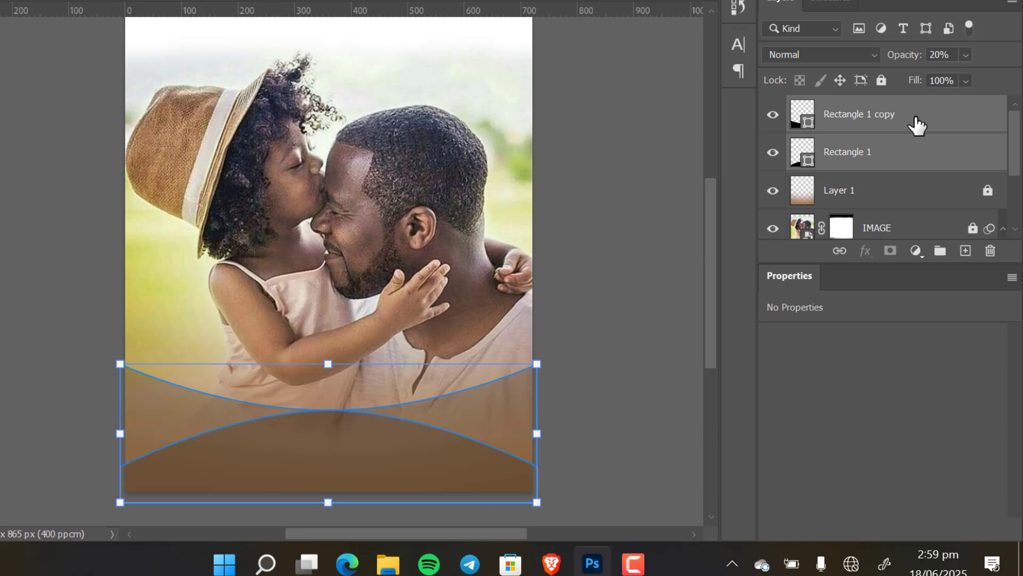
pyautogui.click(566, 367)
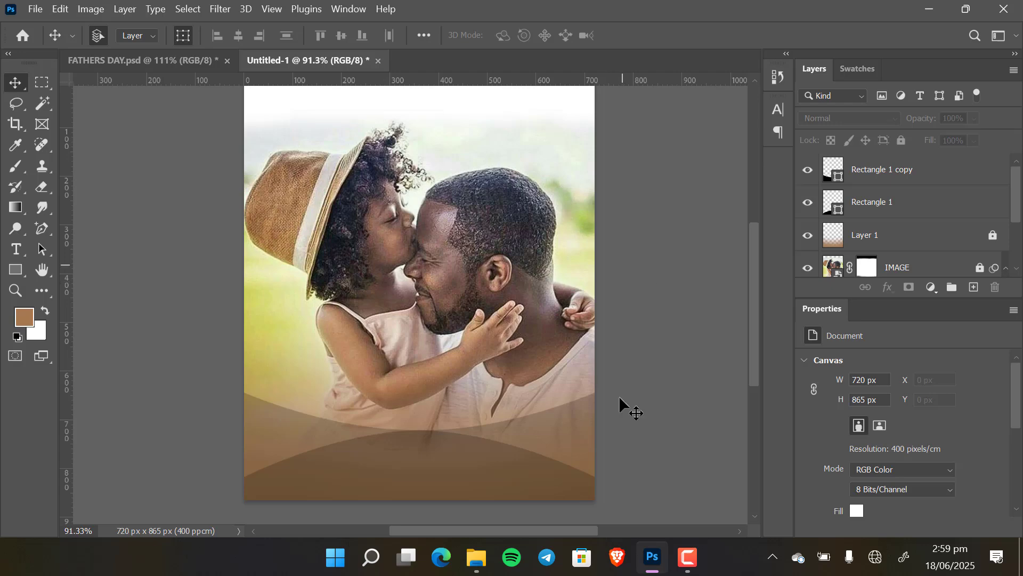
# Add a white, center-aligned text layer above the wave and paste the word "HAPPY" into it
pyautogui.moveTo(475, 548)
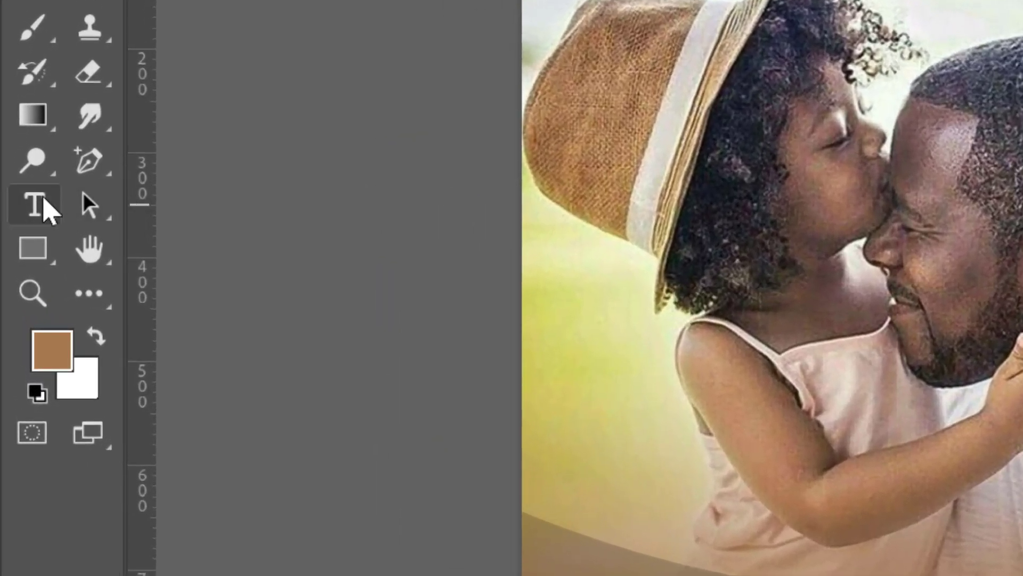
pyautogui.click(36, 220)
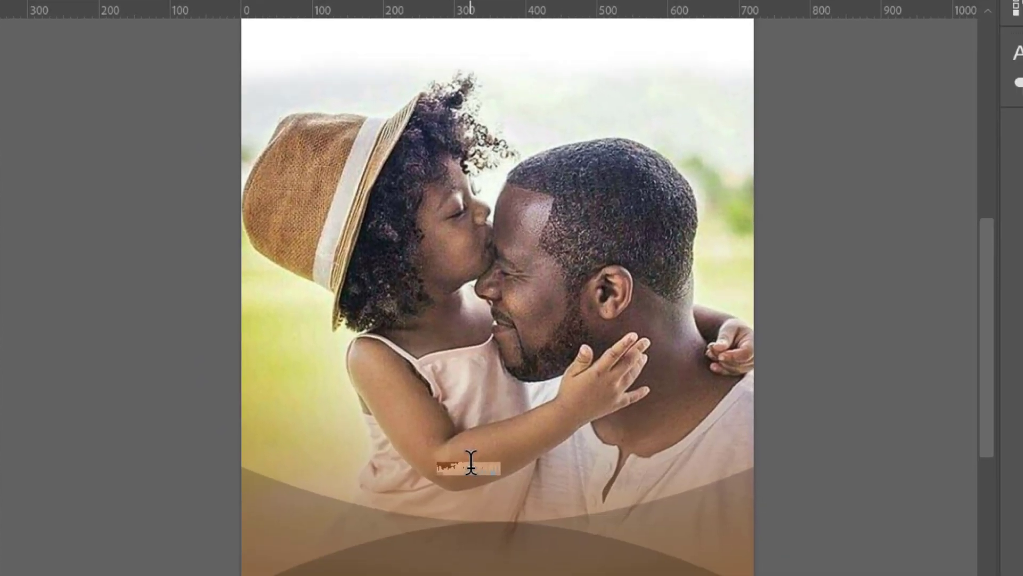
pyautogui.rightClick(471, 468)
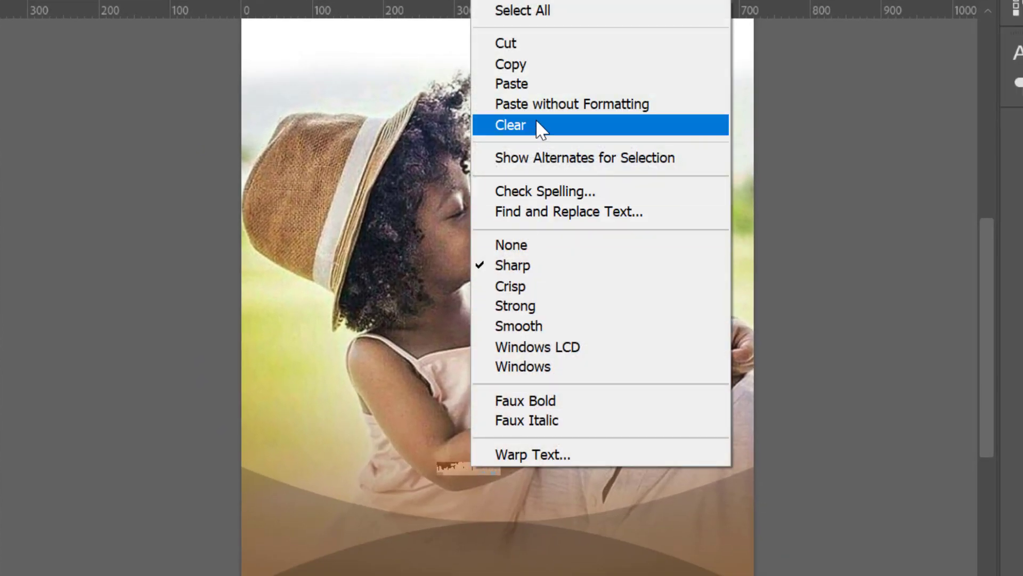
pyautogui.click(527, 84)
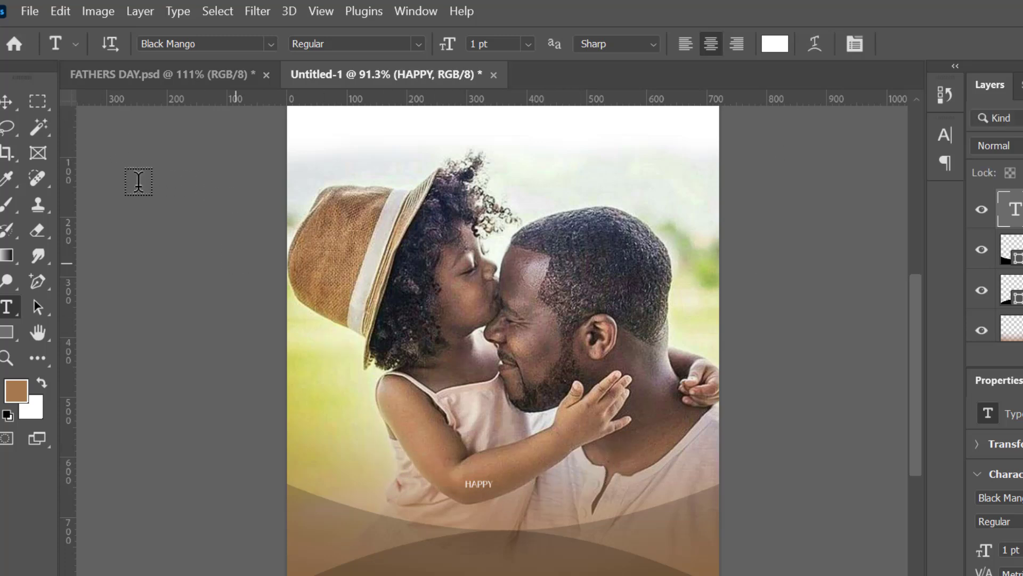
# Scale the HAPPY text up proportionally to about 413%
pyautogui.click(12, 106)
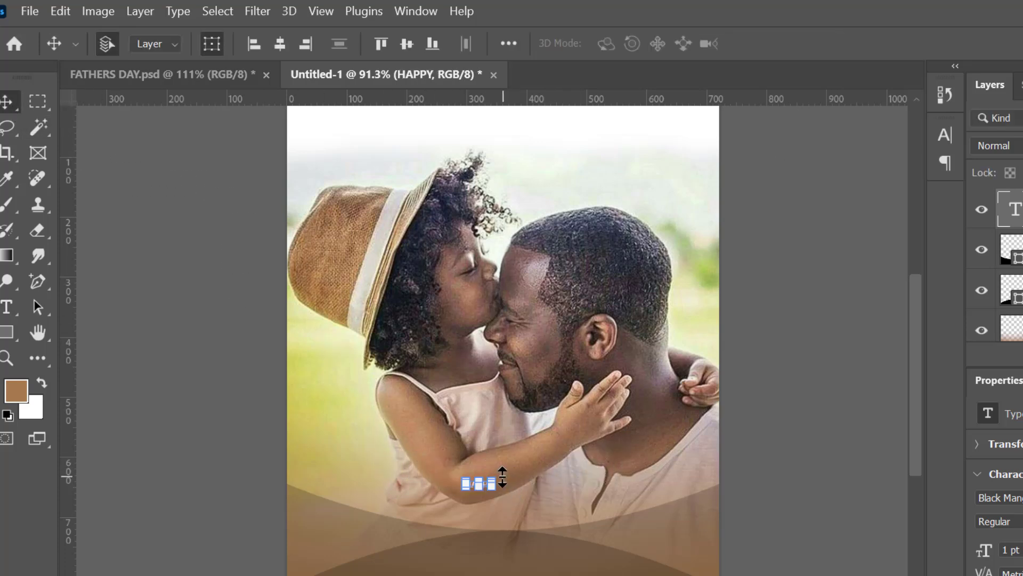
pyautogui.moveTo(500, 478); pyautogui.dragTo(582, 456)
pyautogui.click(951, 42)
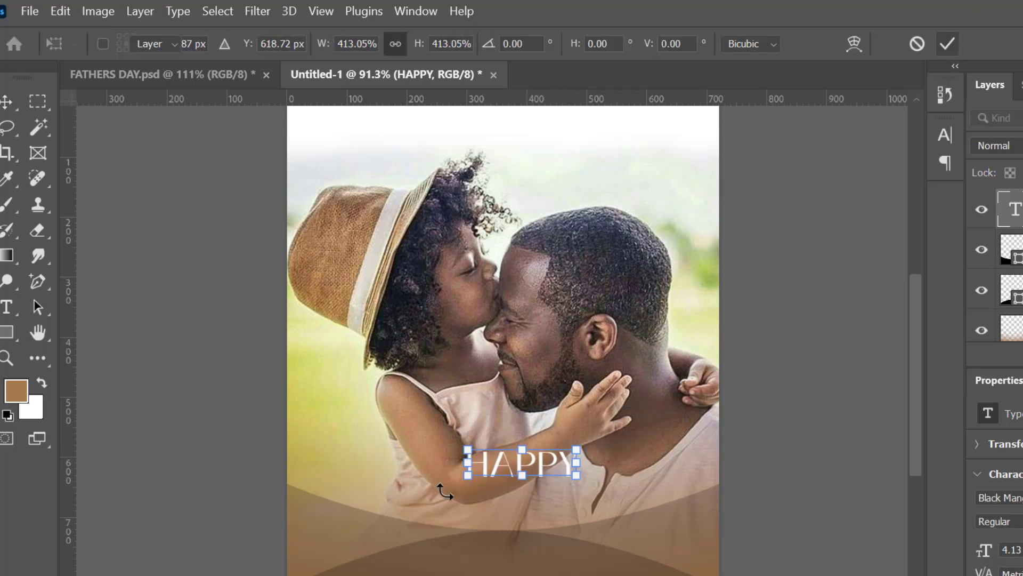
# Center the HAPPY text horizontally just above the waves and enlarge it to about 108.6%
pyautogui.moveTo(524, 471); pyautogui.dragTo(519, 490)
pyautogui.click(279, 44)
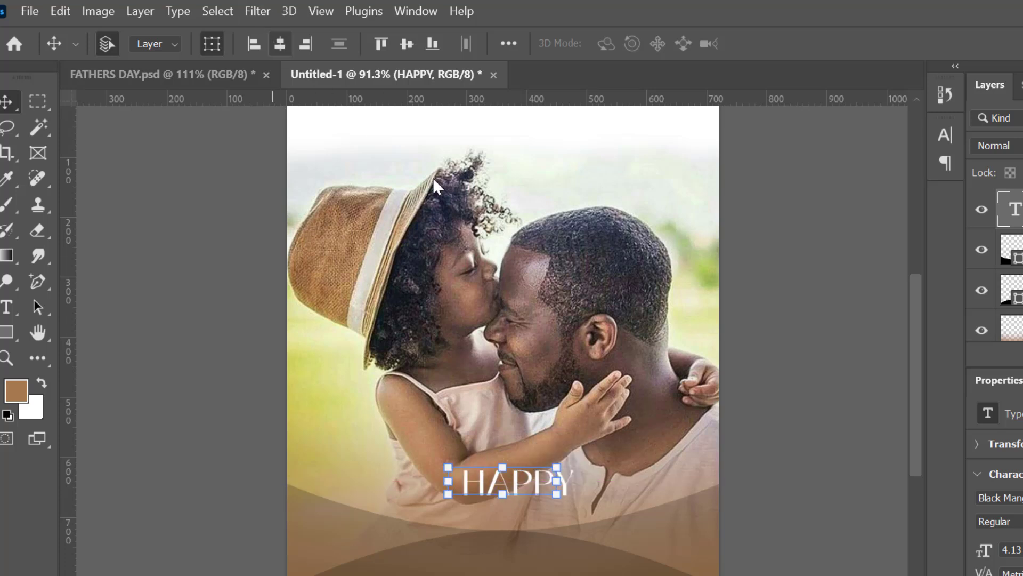
pyautogui.moveTo(558, 464)
pyautogui.mouseDown()
pyautogui.moveTo(588, 448)
pyautogui.moveTo(569, 461)
pyautogui.mouseUp()
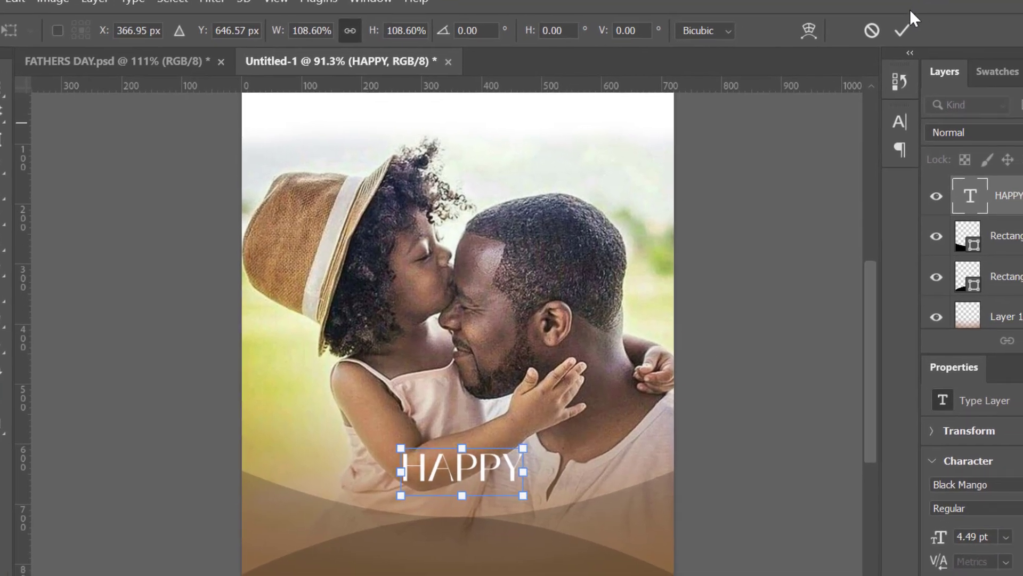
pyautogui.click(947, 44)
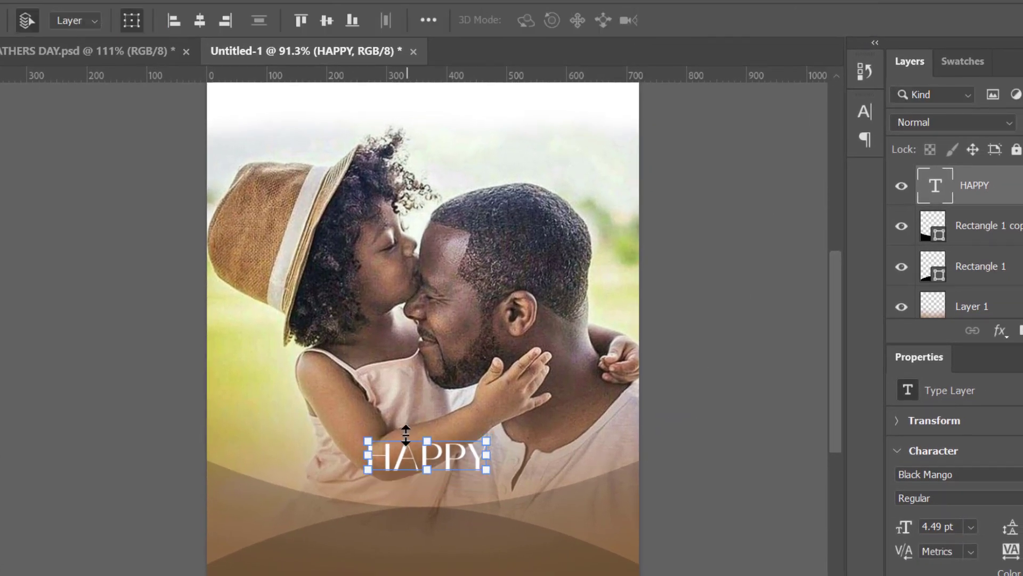
# Duplicate the HAPPY text directly below itself and change the copy's wording to "FATHER'S"
pyautogui.moveTo(423, 450); pyautogui.dragTo(427, 494)
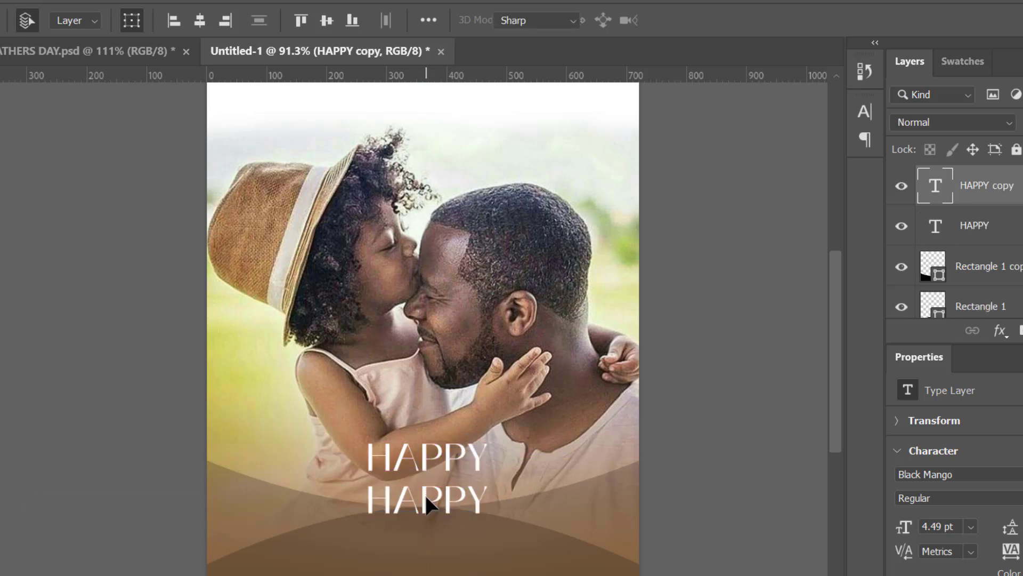
pyautogui.doubleClick(425, 494)
pyautogui.write('FA')
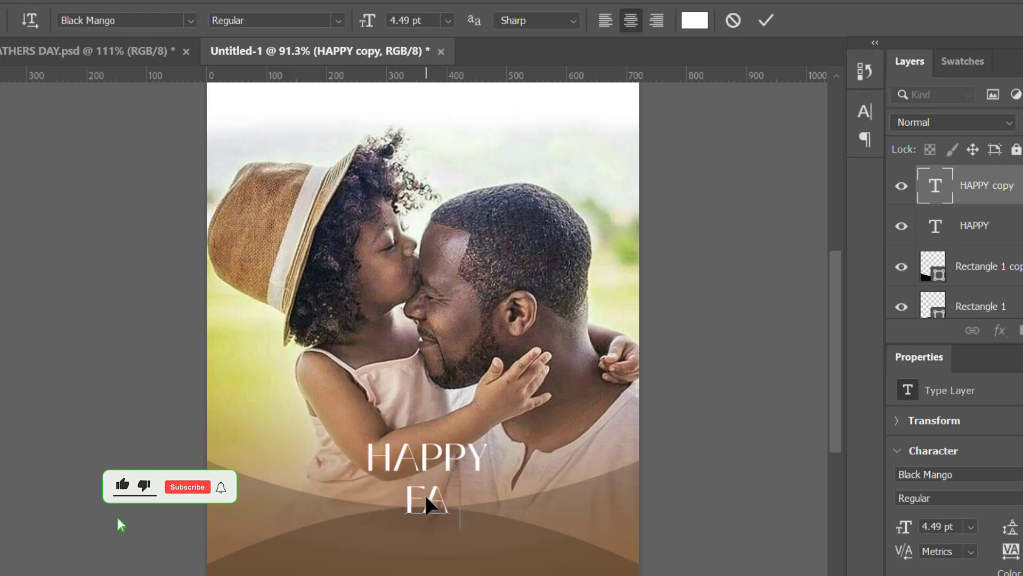
pyautogui.write('THERS')
pyautogui.press('BackSpace')
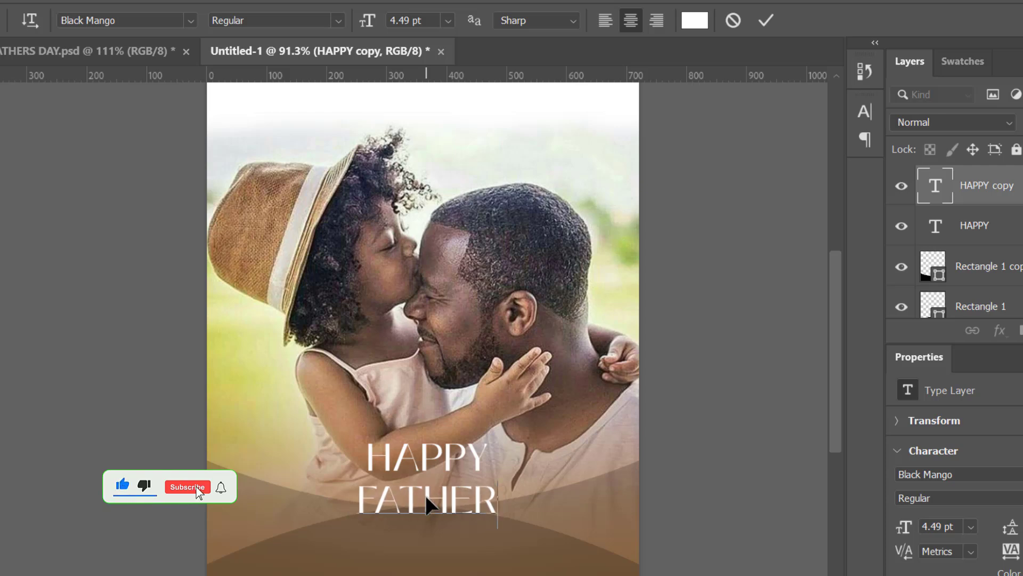
pyautogui.write("'S")
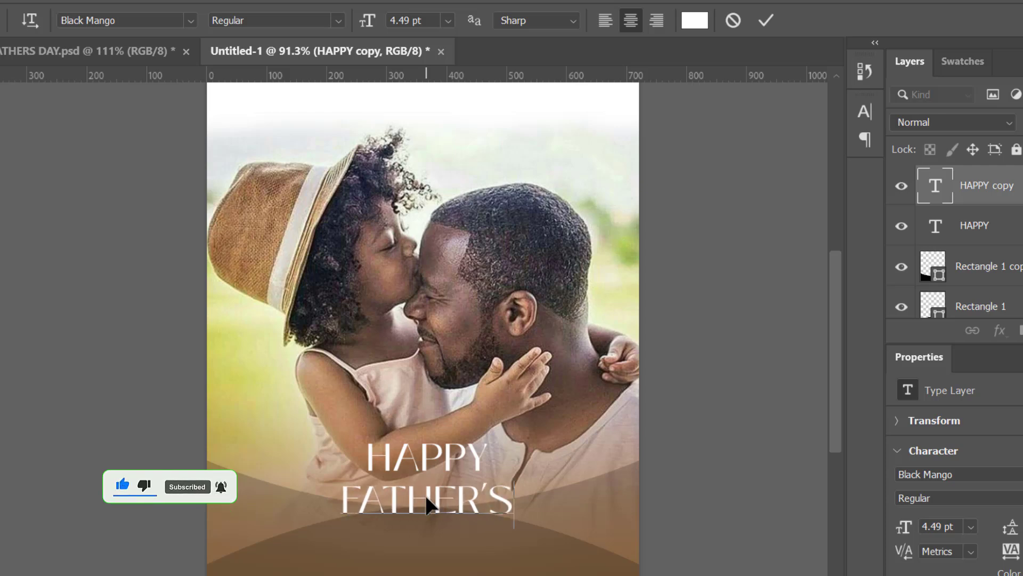
pyautogui.click(768, 19)
pyautogui.press('v')
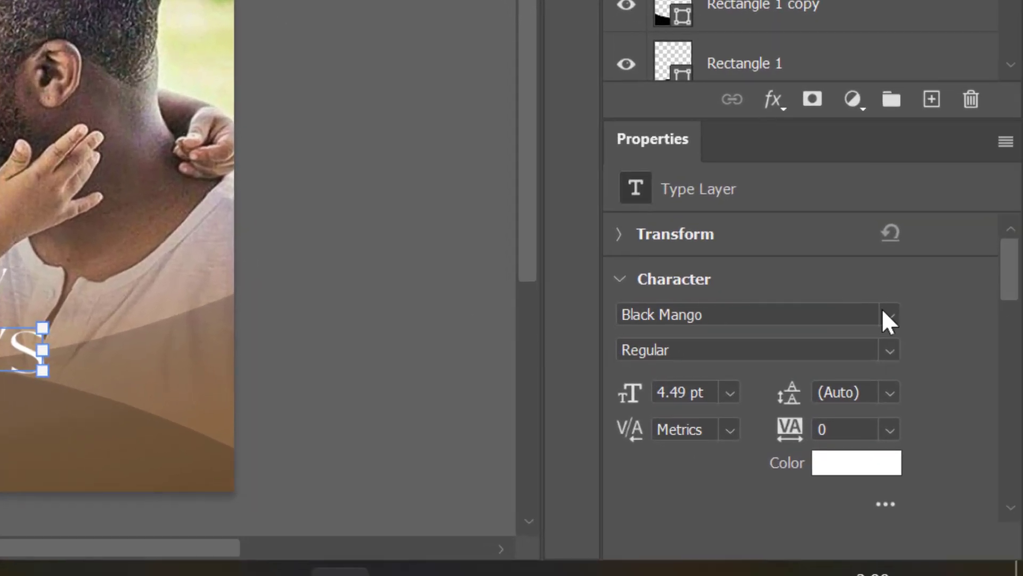
# Set the FATHER'S text to the Poppins font in the Medium style
pyautogui.click(1019, 473)
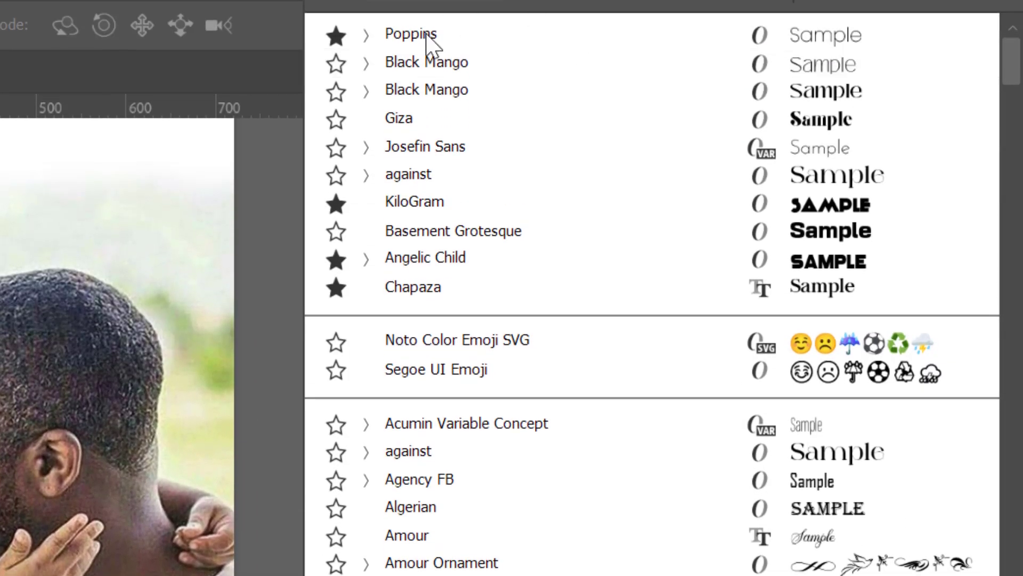
pyautogui.click(426, 36)
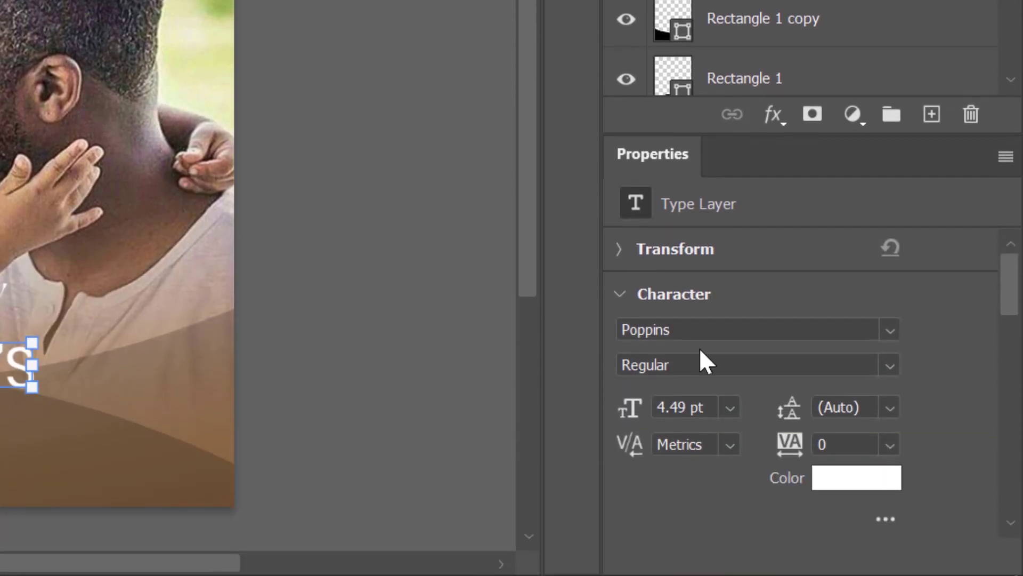
pyautogui.click(888, 366)
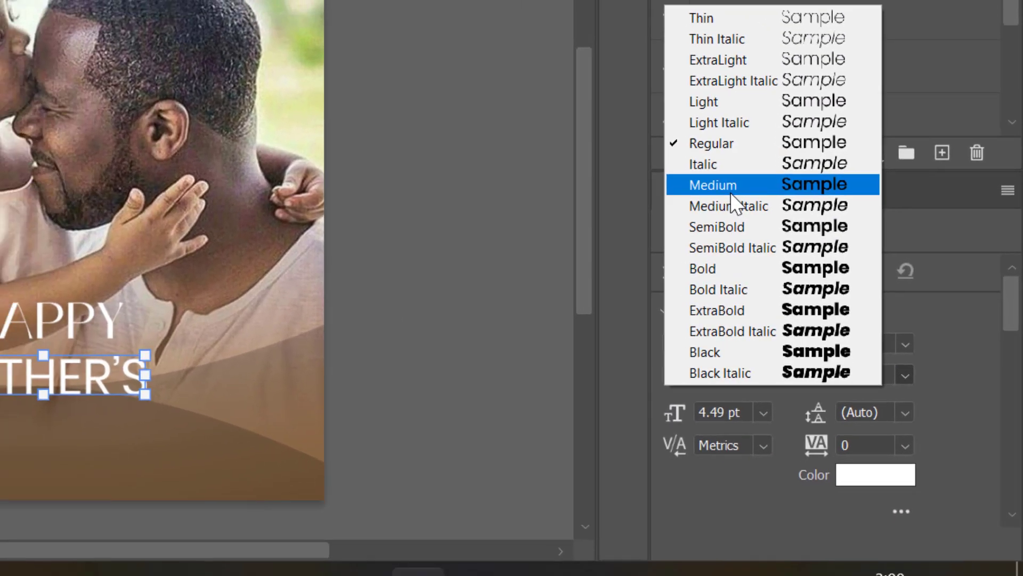
pyautogui.click(731, 190)
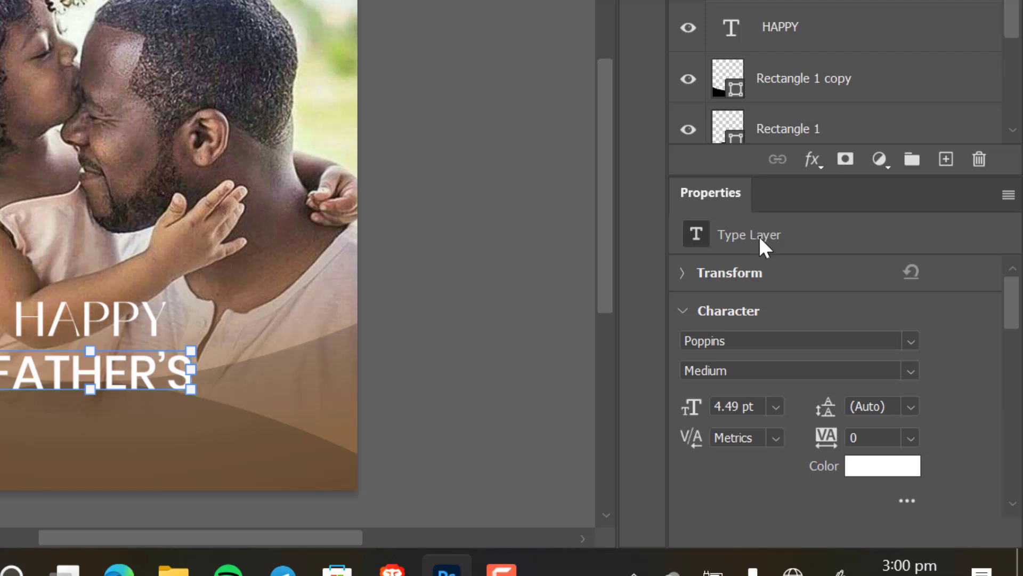
# Try the SemiBold style on the FATHER'S text and switch it back to Medium
pyautogui.click(912, 369)
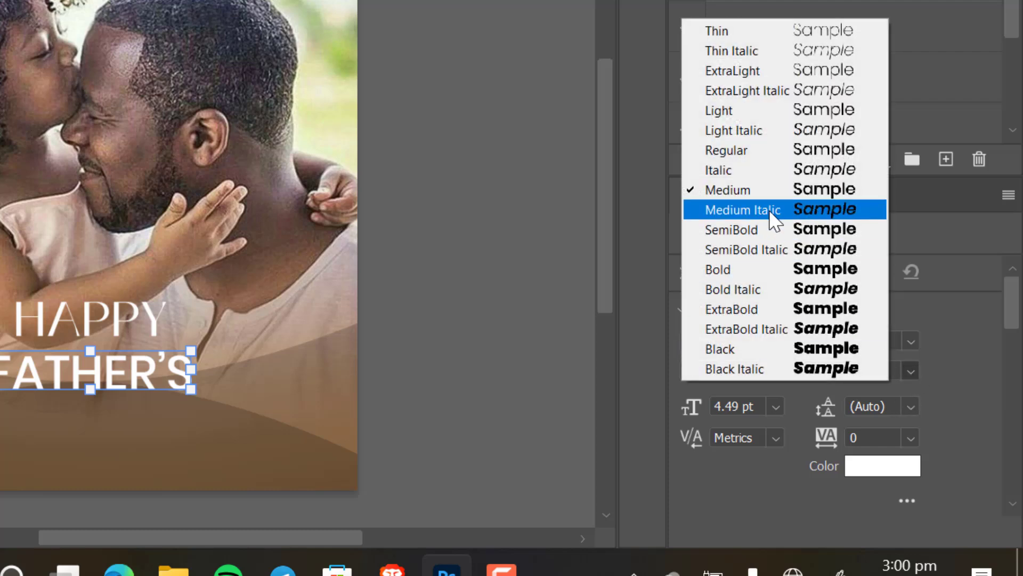
pyautogui.click(747, 229)
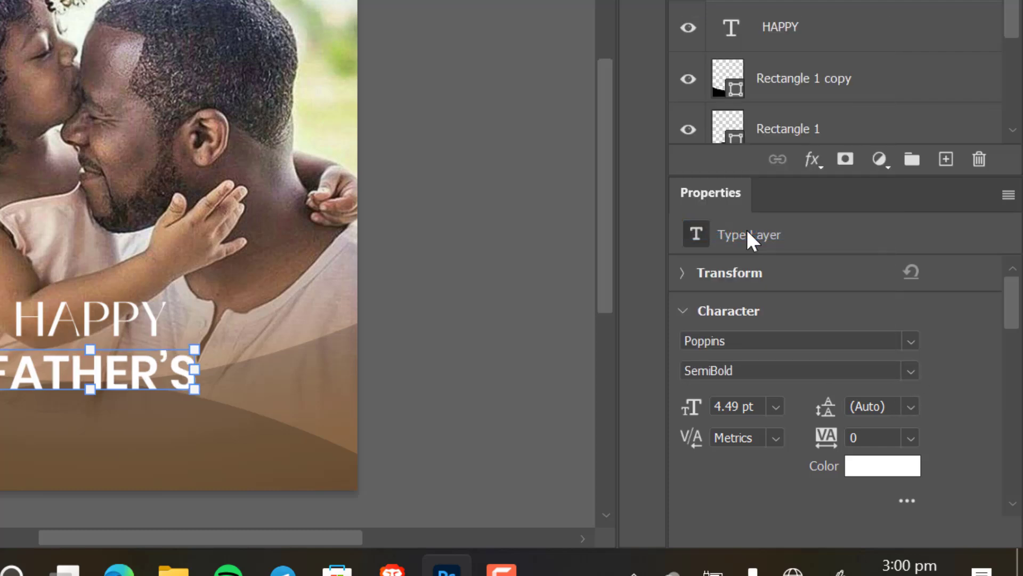
pyautogui.click(907, 369)
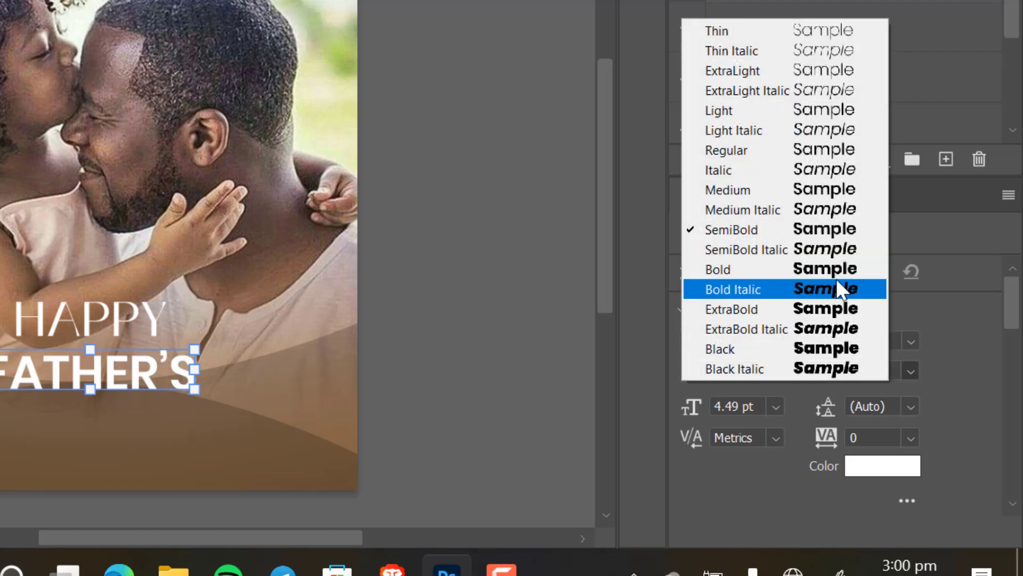
pyautogui.click(741, 191)
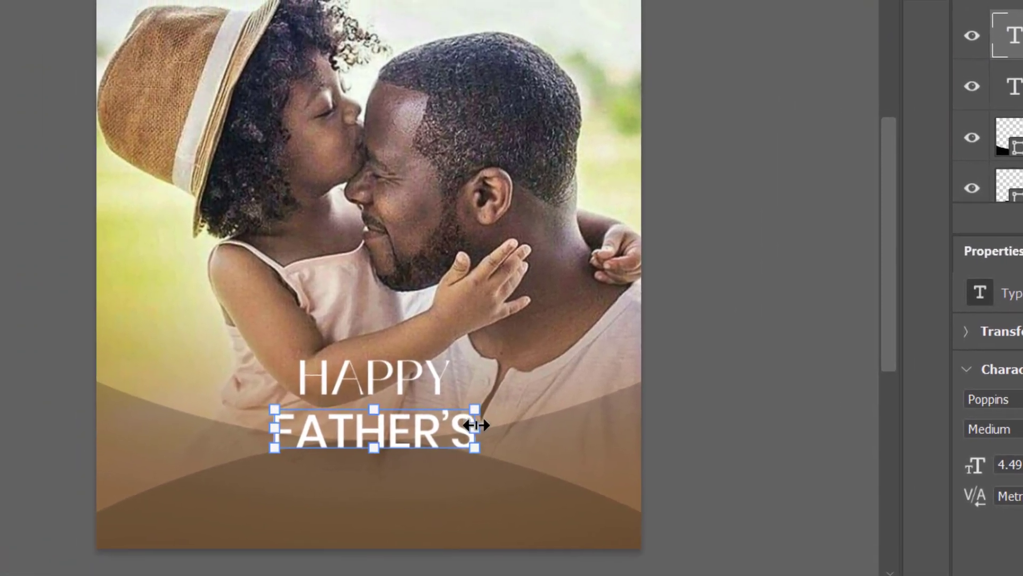
# Scale the FATHER'S text up proportionally to about 114.8% and center it horizontally under HAPPY, leaving nothing selected
pyautogui.moveTo(479, 425); pyautogui.dragTo(536, 437)
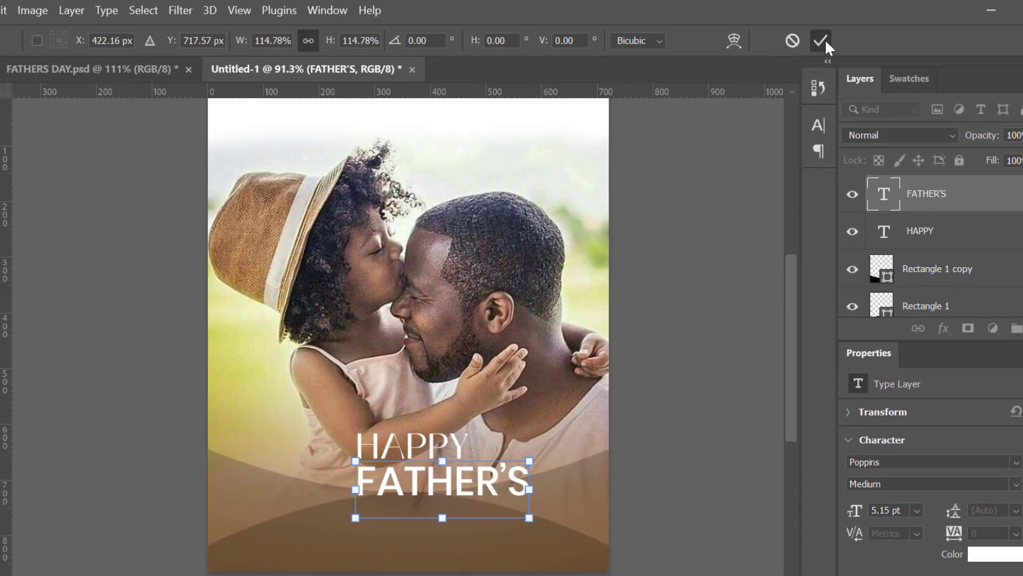
pyautogui.click(822, 41)
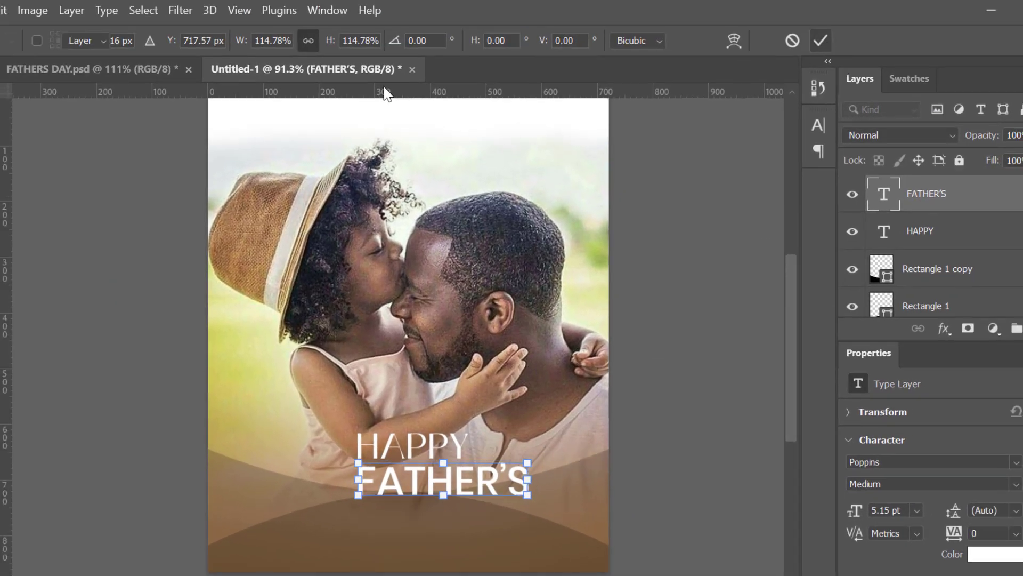
pyautogui.click(205, 41)
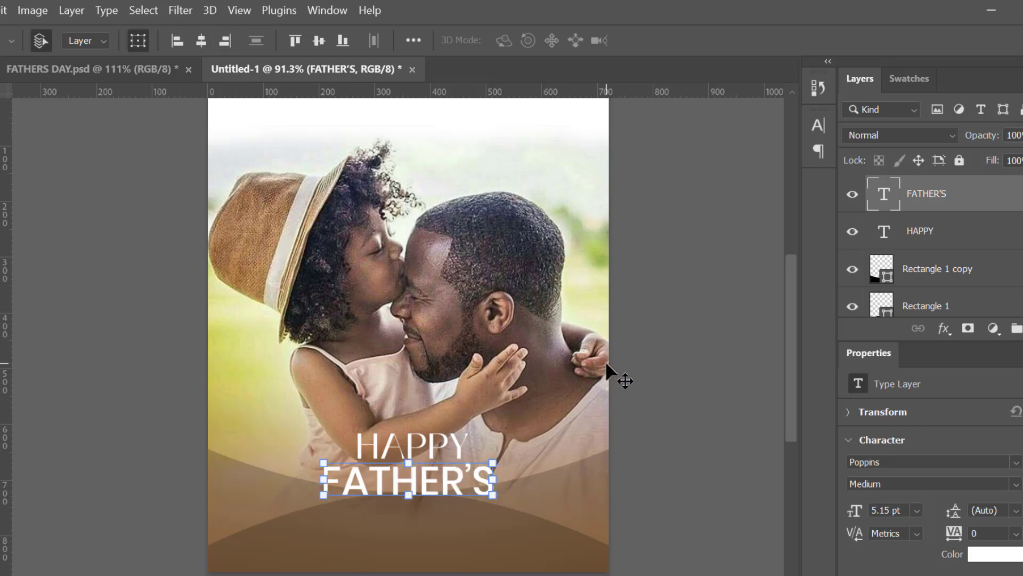
pyautogui.click(663, 399)
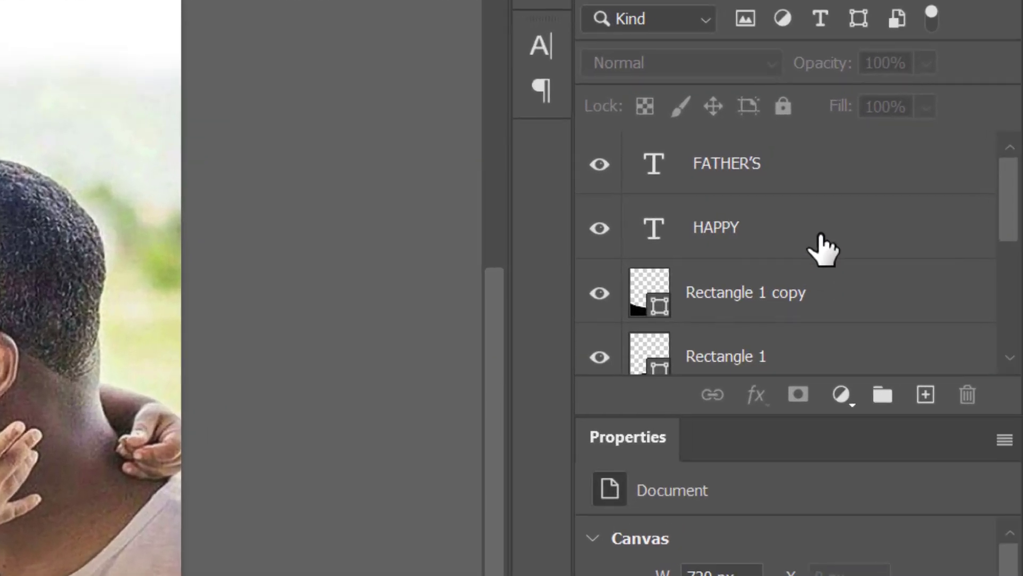
# Select the HAPPY and FATHER'S text layers together and nudge them slightly upward, leaving nothing selected
pyautogui.click(883, 229)
pyautogui.keyDown('shift'); pyautogui.click(821, 178); pyautogui.keyUp('shift')
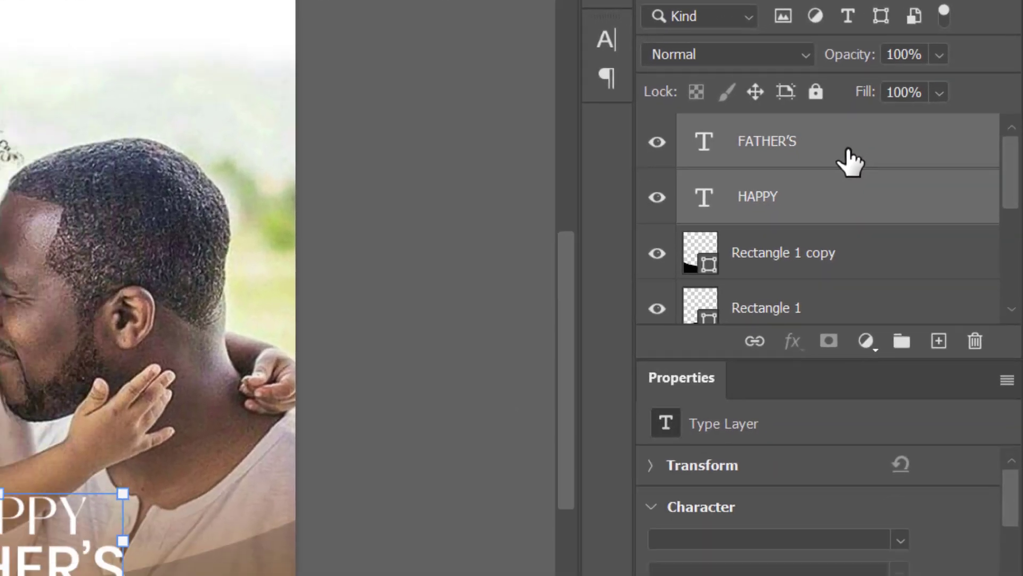
pyautogui.press('Down')
pyautogui.press('Down')
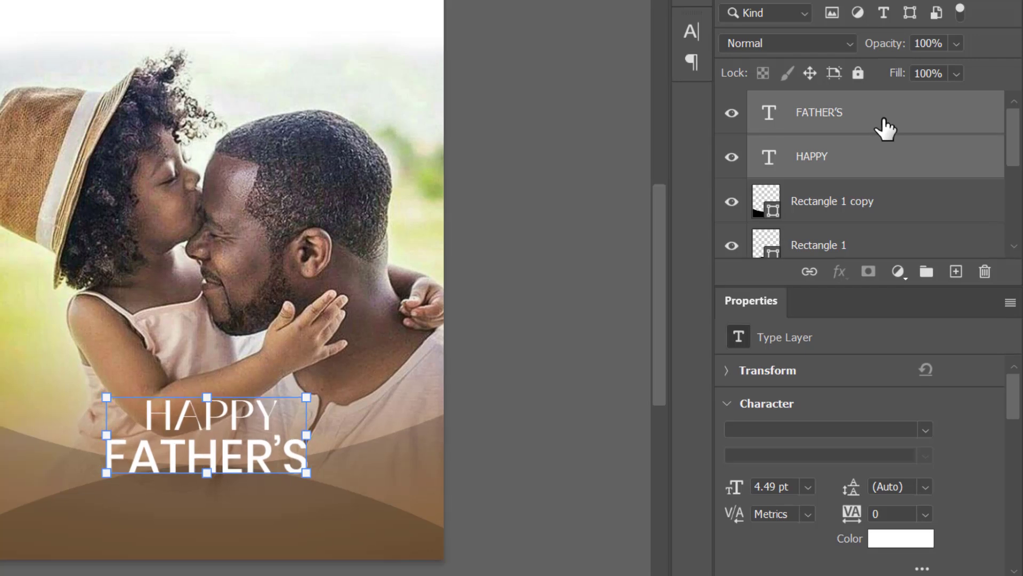
pyautogui.press('Up')
pyautogui.press('Up')
pyautogui.press('Up')
pyautogui.press('Up')
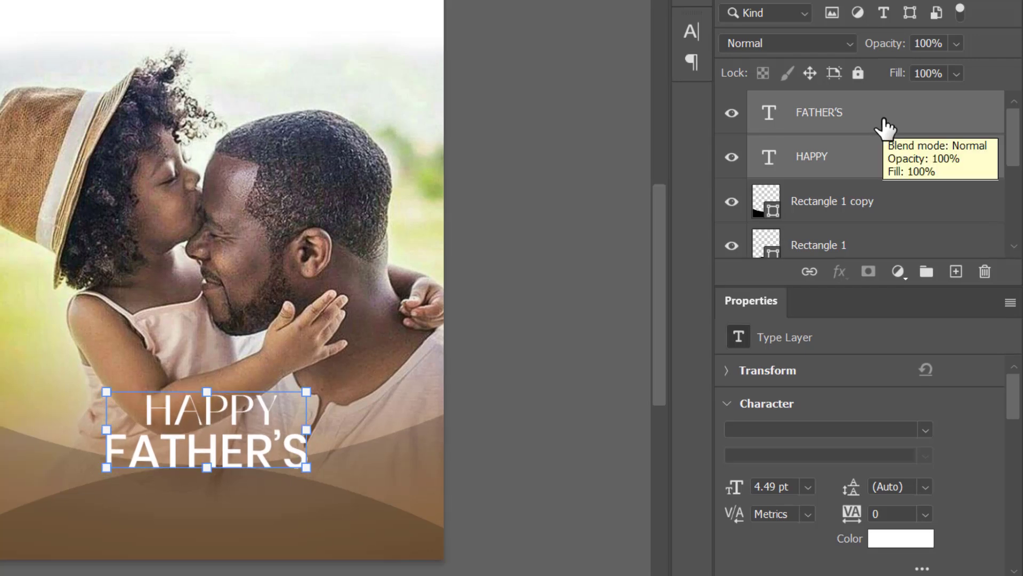
pyautogui.press('Up')
pyautogui.press('Up')
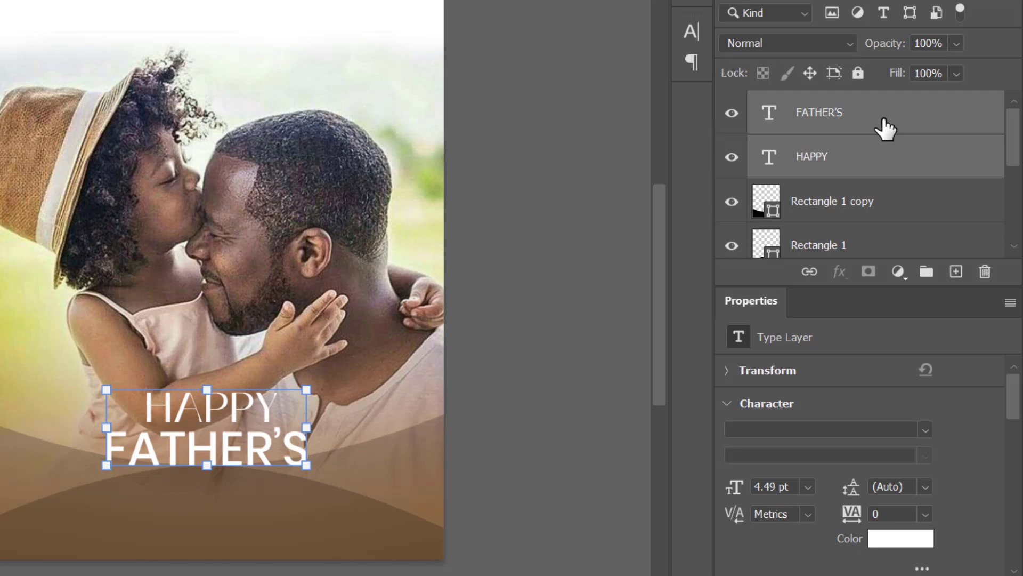
pyautogui.click(525, 338)
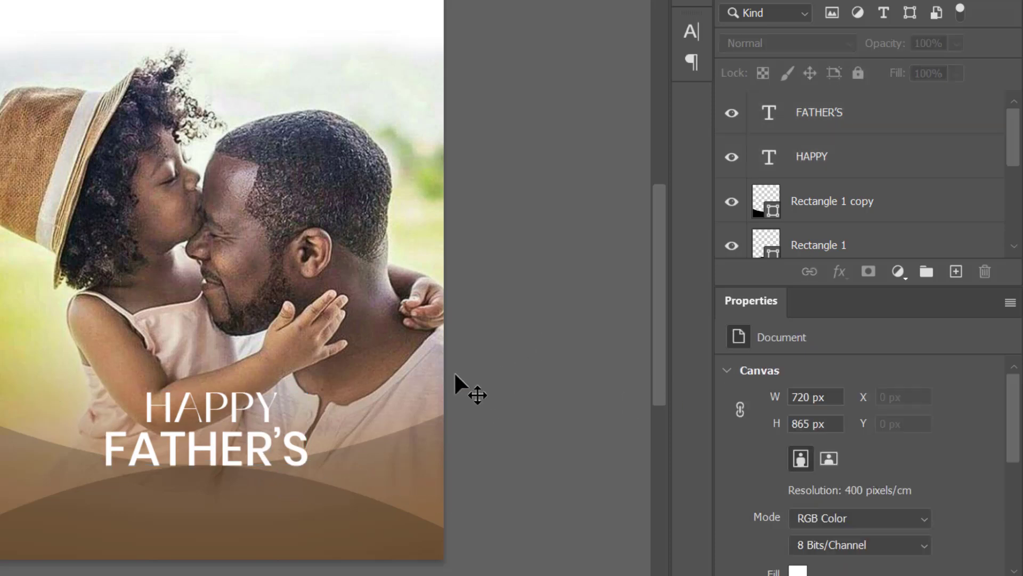
# Duplicate the HAPPY text below FATHER'S, change the copy's wording to "DAY" and leave nothing selected
pyautogui.click(236, 409)
pyautogui.moveTo(235, 403); pyautogui.dragTo(228, 498)
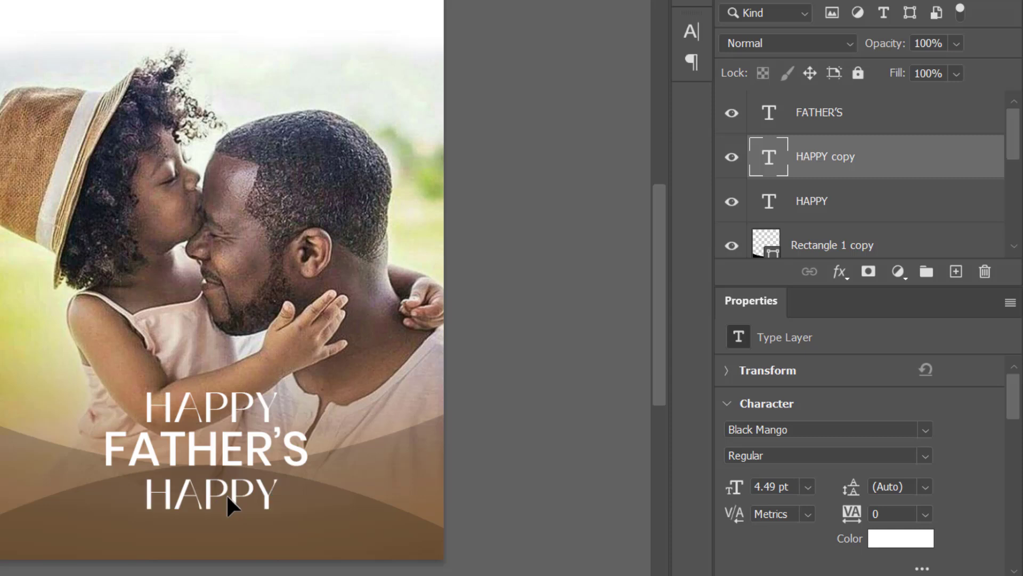
pyautogui.doubleClick(226, 494)
pyautogui.press('BackSpace')
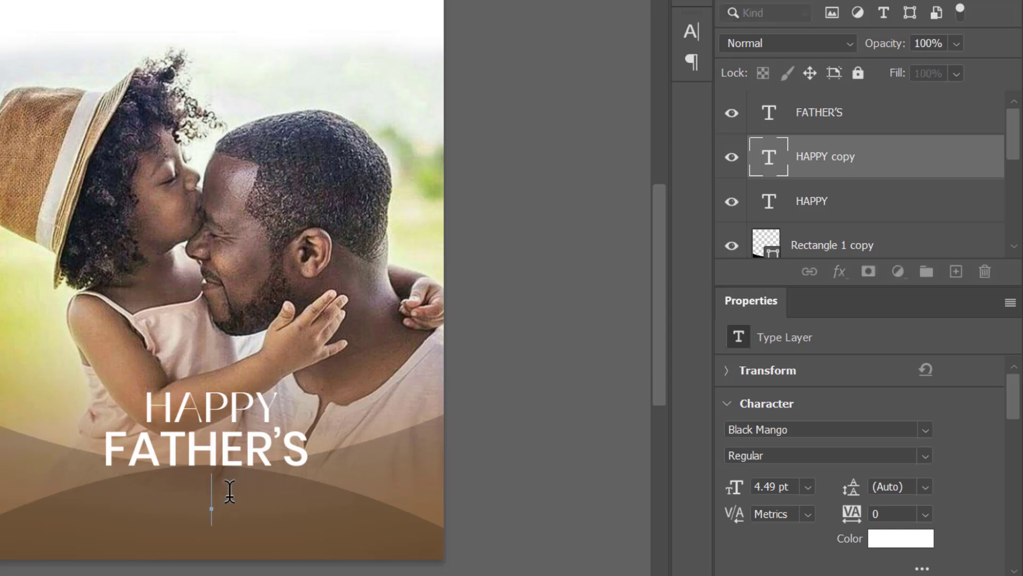
pyautogui.write('DAY')
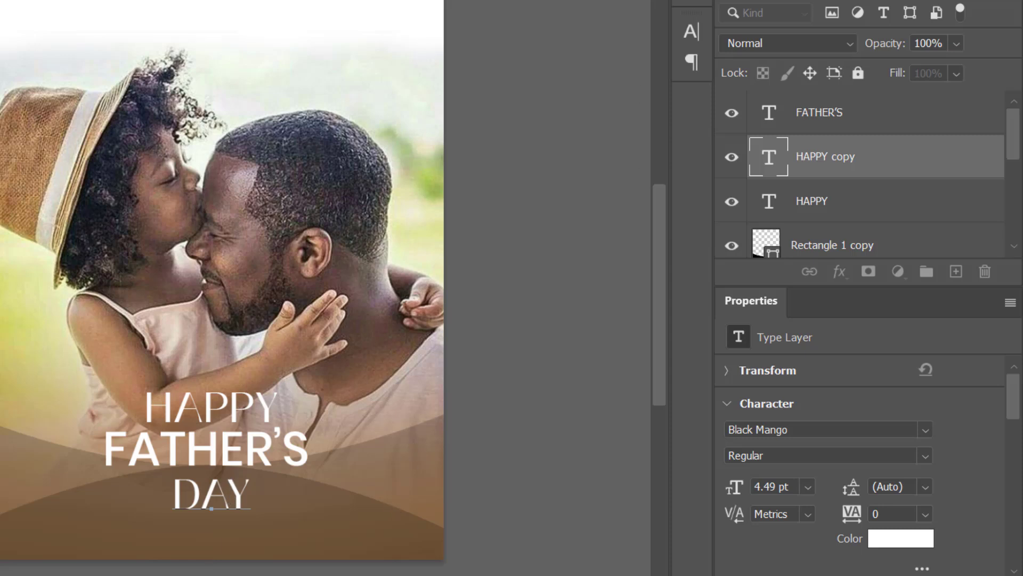
pyautogui.hotkey('ctrl', 'Return')
pyautogui.click(559, 341)
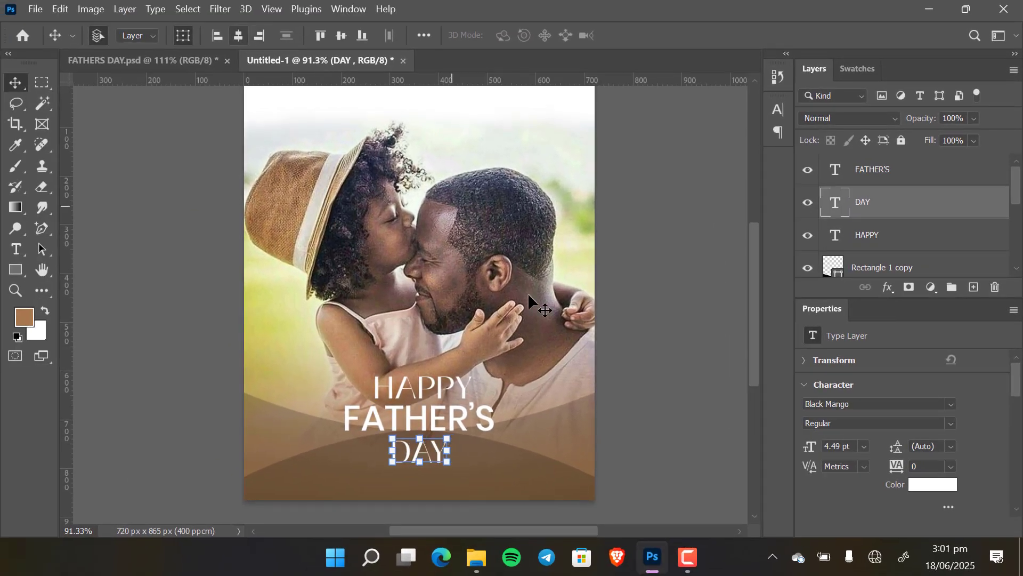
pyautogui.click(650, 277)
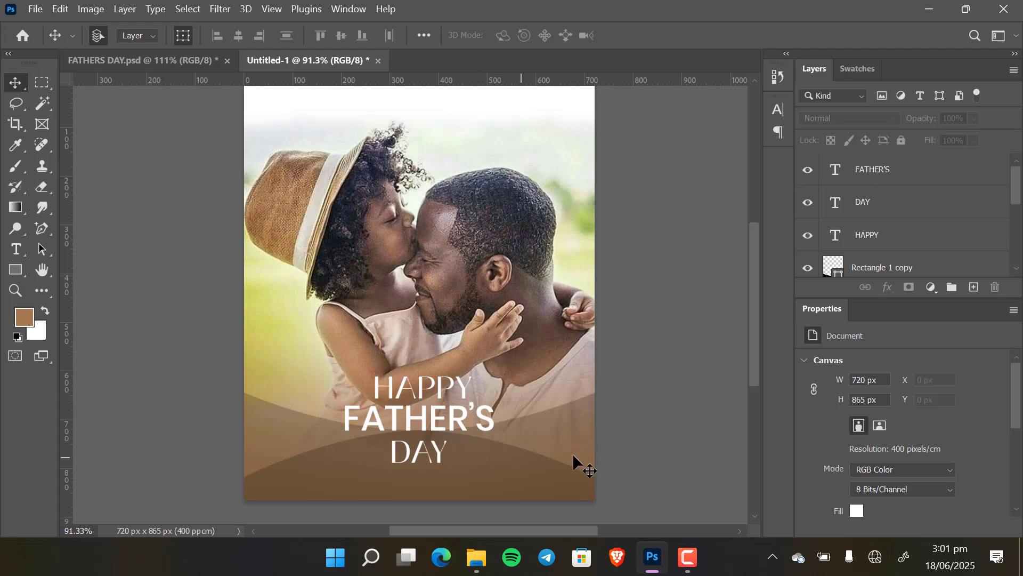
# Place the black bow tie image TIE from the file browser into the flyer, shifted slightly up over the photo
pyautogui.click(486, 556)
pyautogui.moveTo(668, 413); pyautogui.dragTo(292, 373)
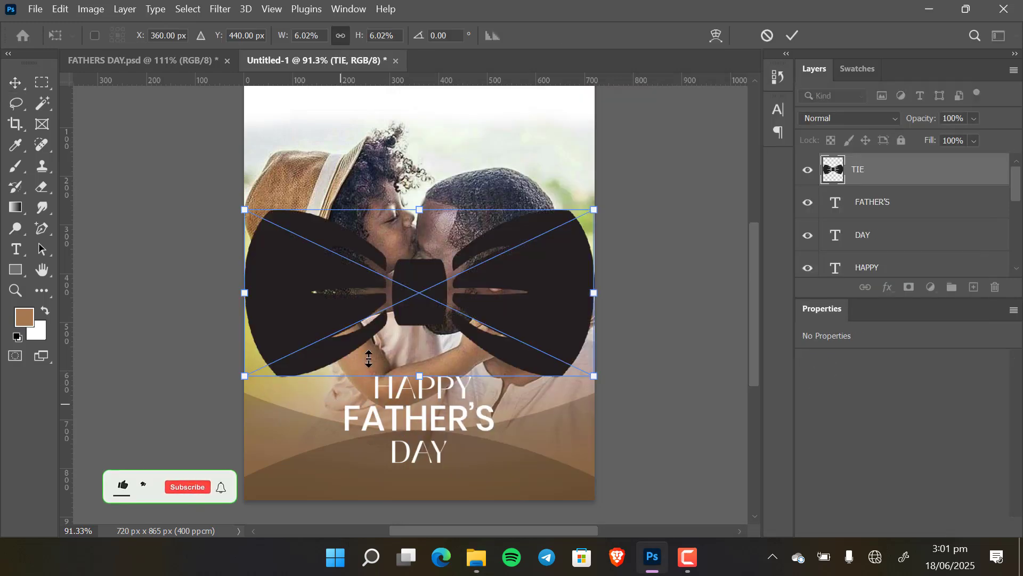
pyautogui.moveTo(326, 262); pyautogui.dragTo(341, 245)
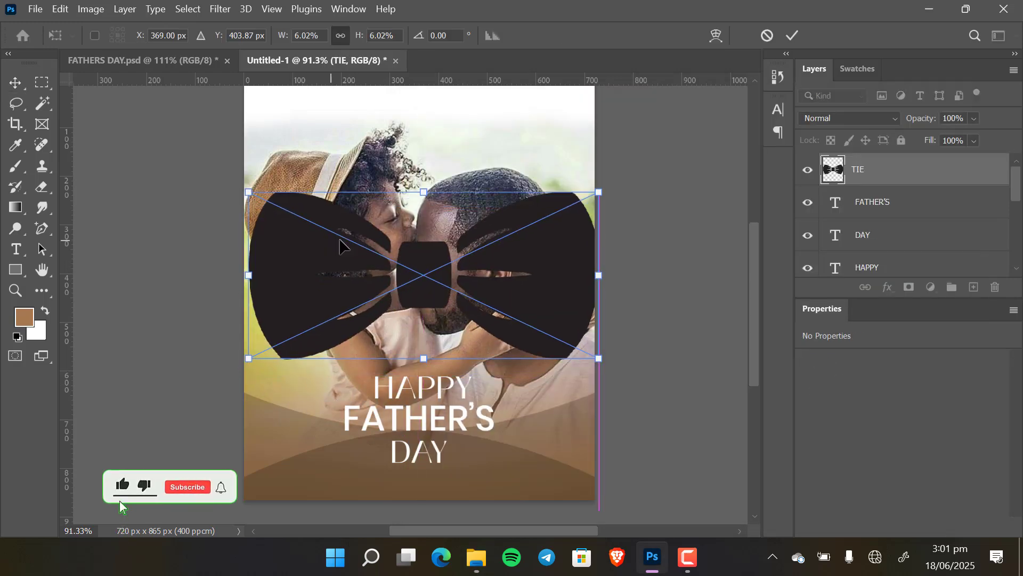
pyautogui.click(793, 35)
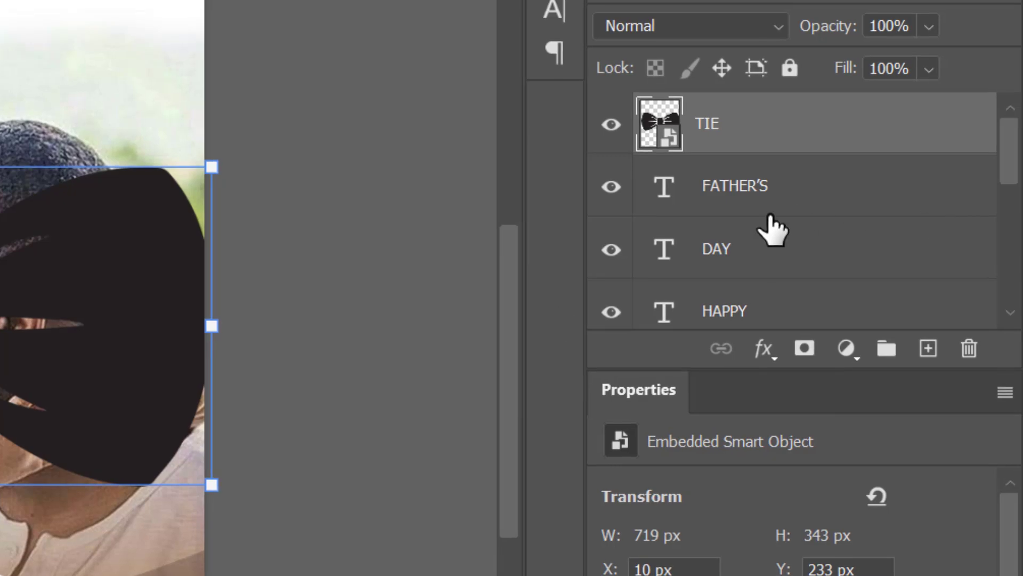
# Group the FATHER'S, DAY and HAPPY text layers and name the group TEXT
pyautogui.click(799, 193)
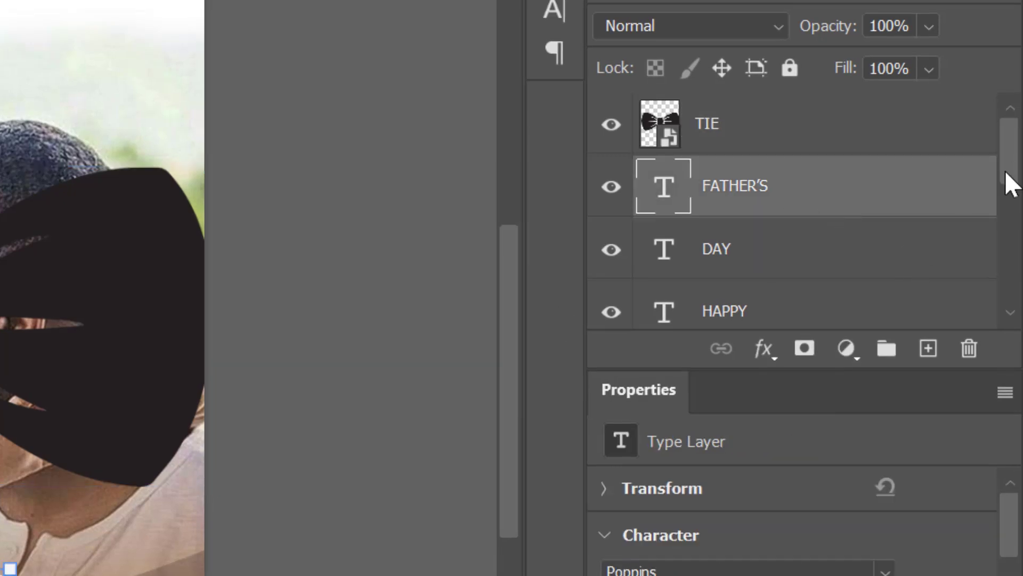
pyautogui.moveTo(1008, 183); pyautogui.dragTo(1011, 201)
pyautogui.keyDown('shift'); pyautogui.click(820, 256); pyautogui.keyUp('shift')
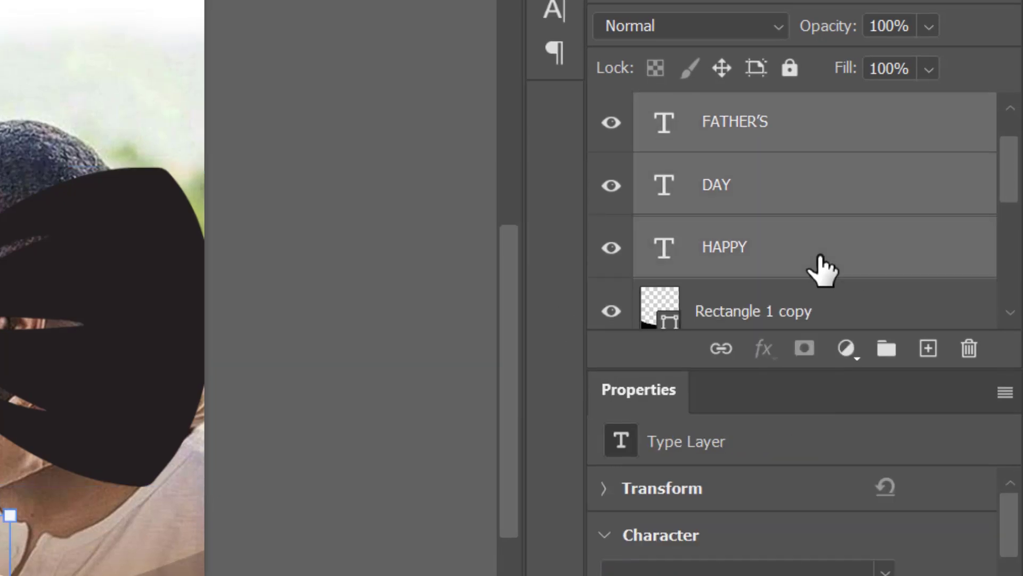
pyautogui.click(884, 350)
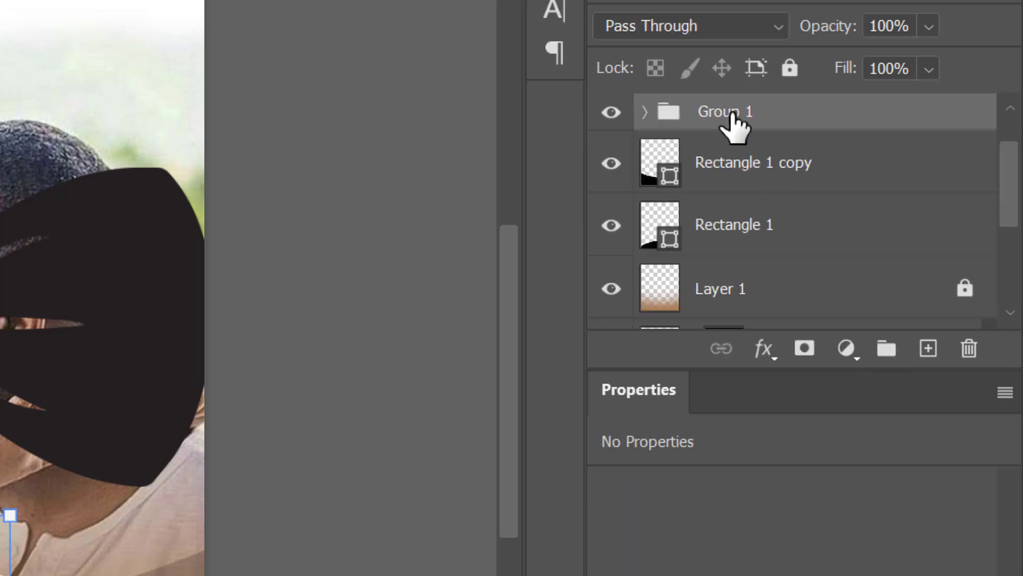
pyautogui.doubleClick(734, 111)
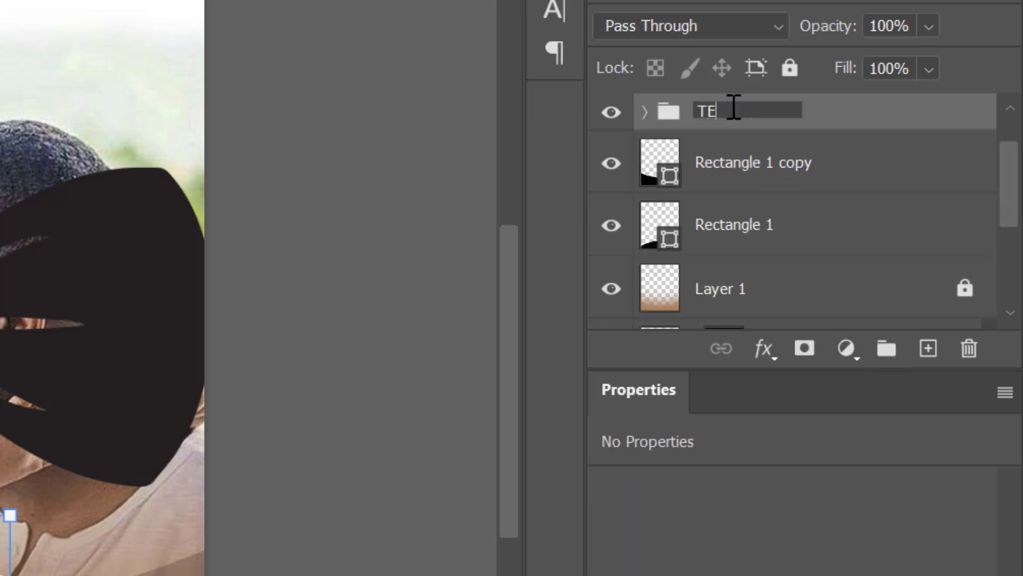
pyautogui.press('Return')
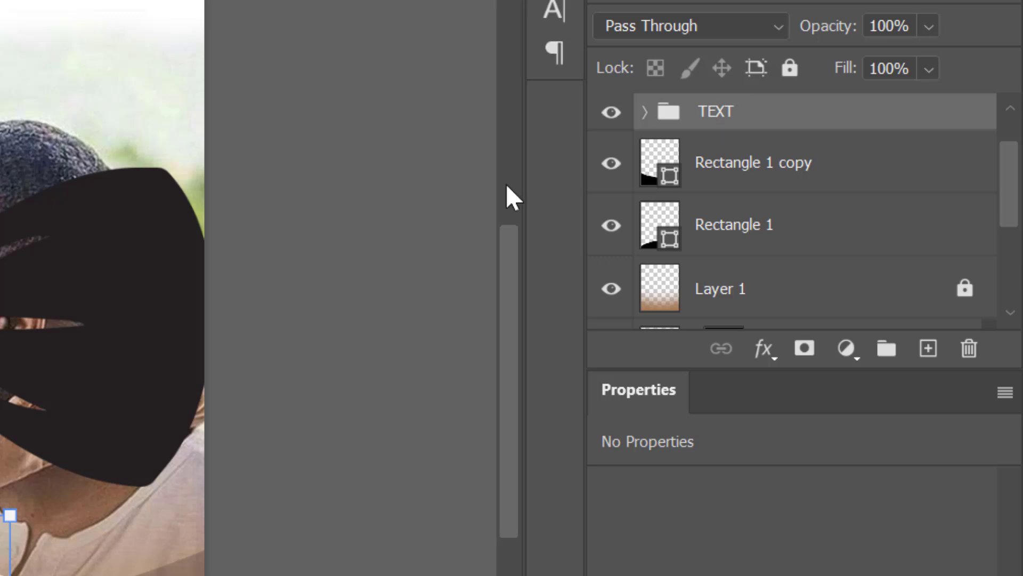
# Apply a white (ffffff) Color Overlay at 100% opacity to the TIE bow tie layer
pyautogui.click(181, 295)
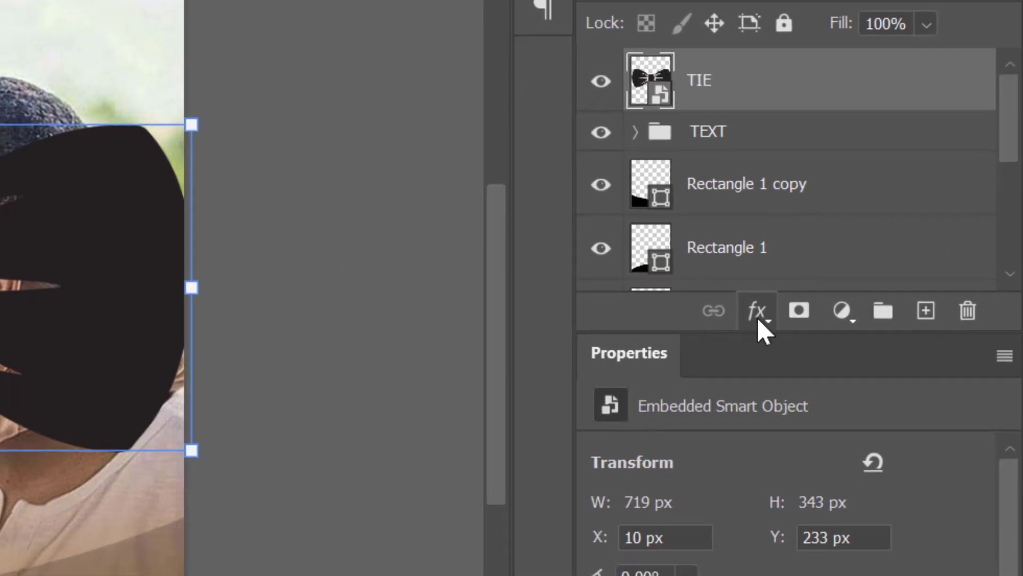
pyautogui.click(763, 349)
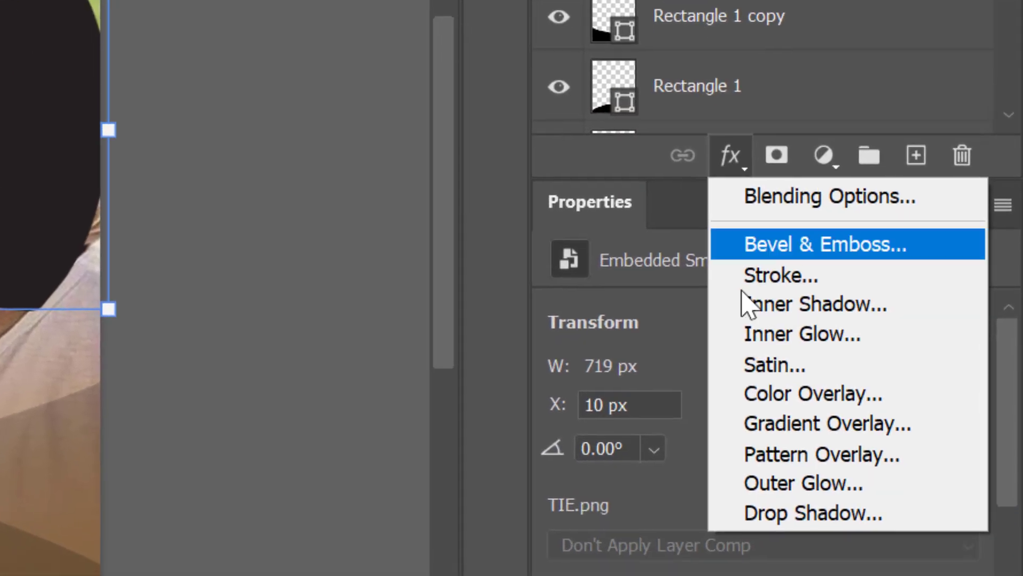
pyautogui.click(814, 396)
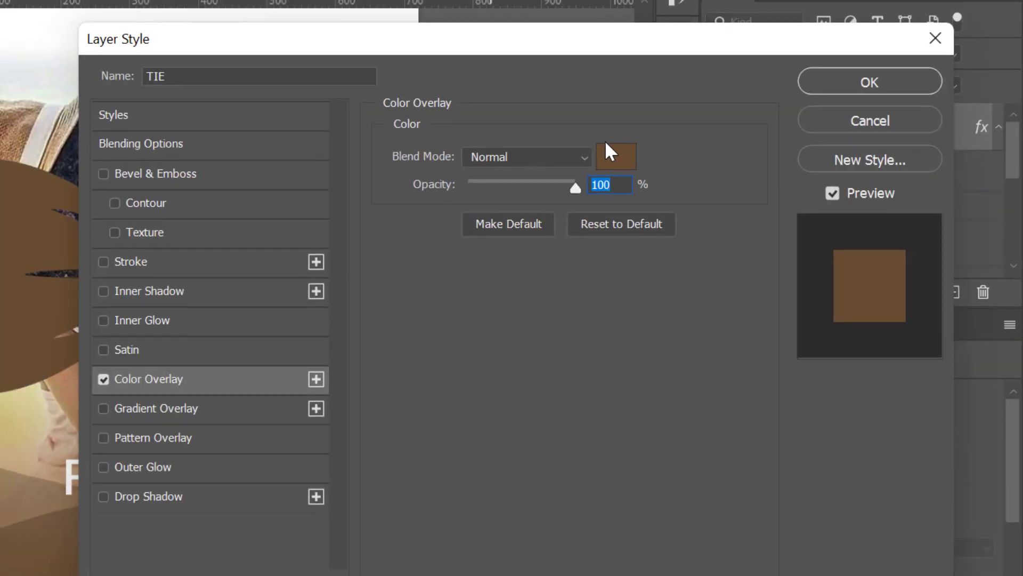
pyautogui.click(610, 154)
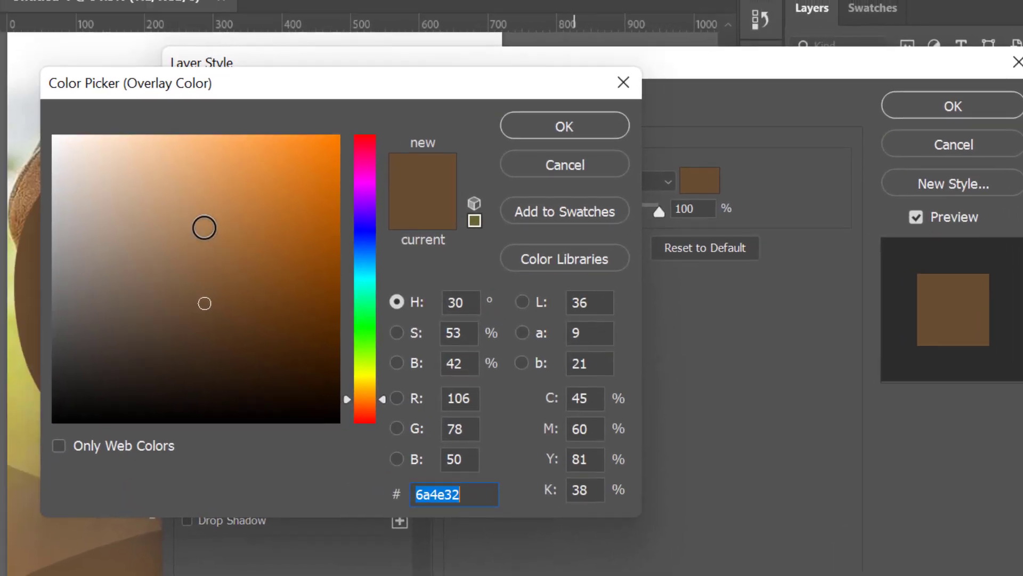
pyautogui.moveTo(118, 208); pyautogui.dragTo(0, 98)
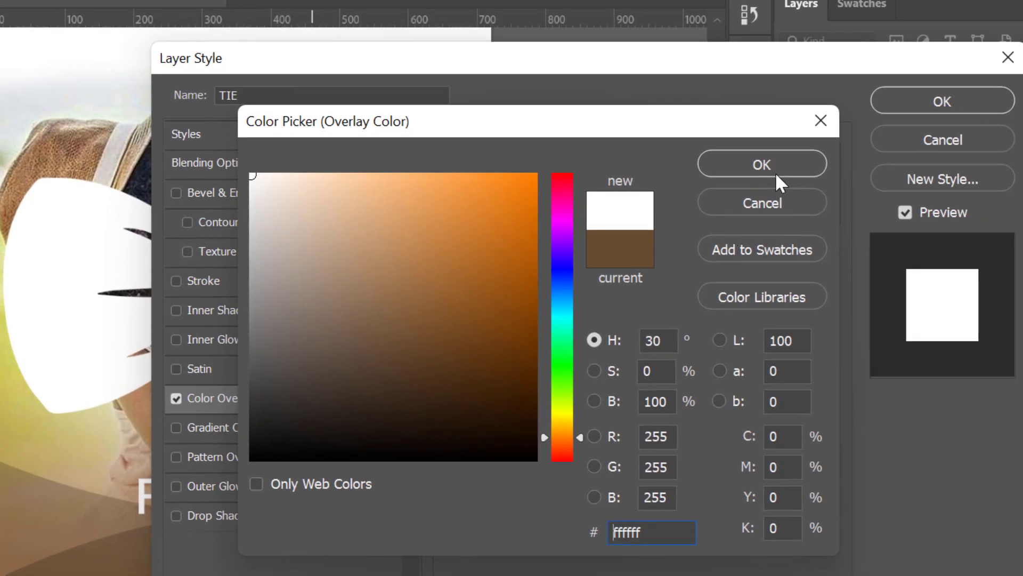
pyautogui.click(776, 171)
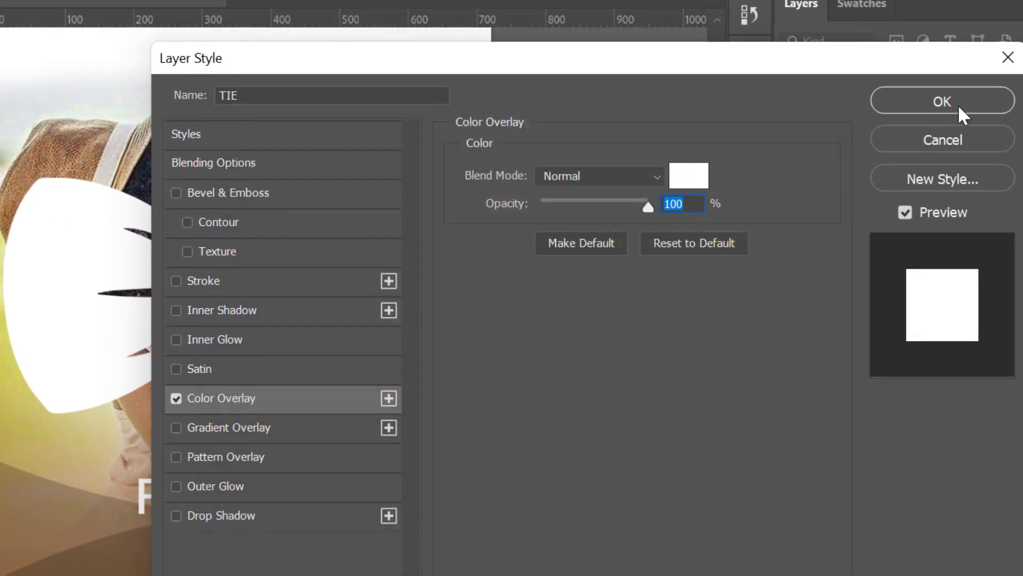
pyautogui.click(943, 102)
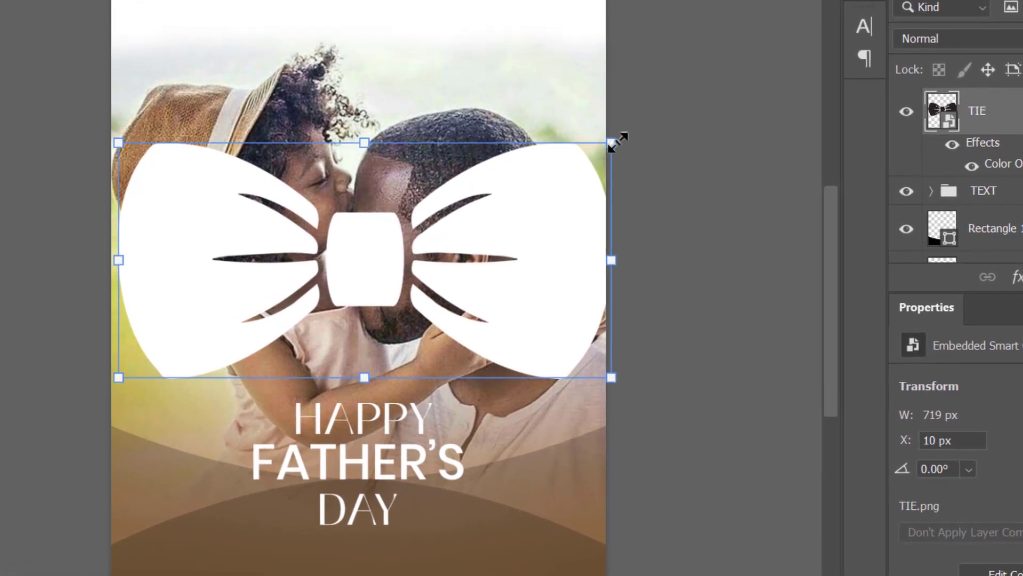
# Scale the white bow tie down to a small ornament and place it just before the word DAY
pyautogui.moveTo(541, 163); pyautogui.dragTo(260, 327)
pyautogui.moveTo(331, 304); pyautogui.dragTo(234, 498)
pyautogui.keyDown('ctrl'); pyautogui.click(282, 486); pyautogui.keyUp('ctrl')
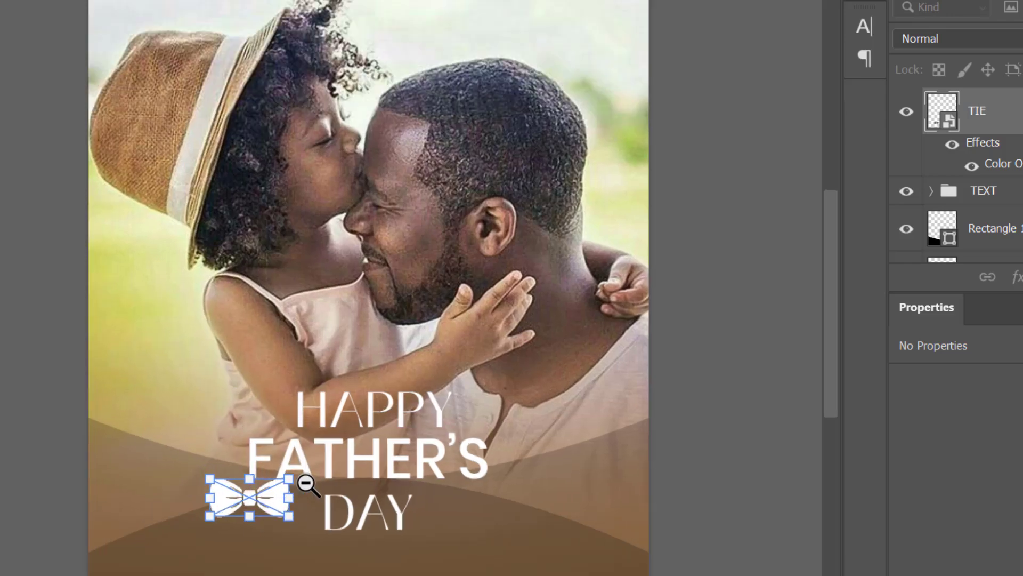
pyautogui.keyDown('alt'); pyautogui.click(312, 485); pyautogui.keyUp('alt')
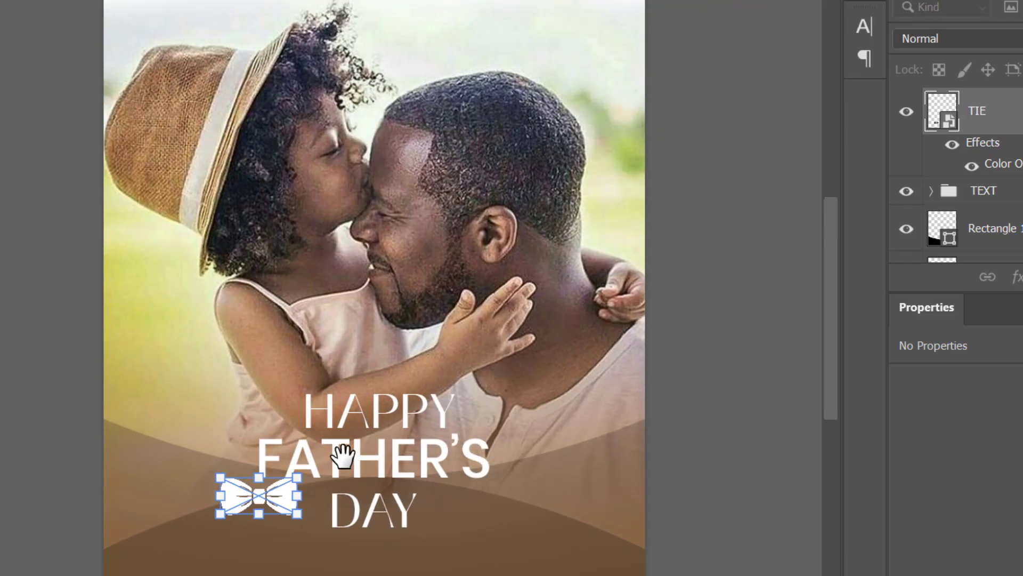
pyautogui.moveTo(344, 456); pyautogui.dragTo(385, 413)
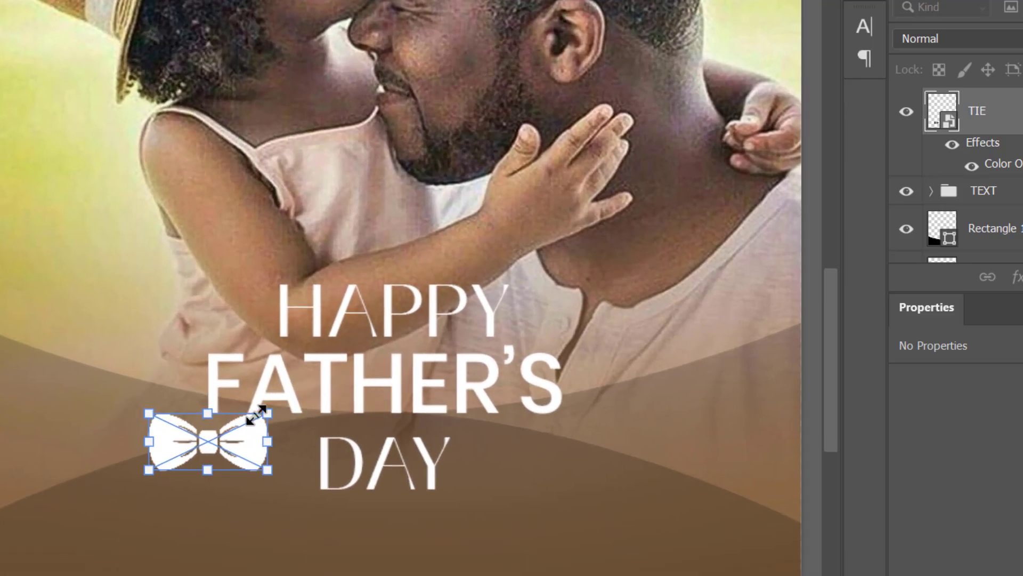
pyautogui.moveTo(154, 408); pyautogui.dragTo(276, 433)
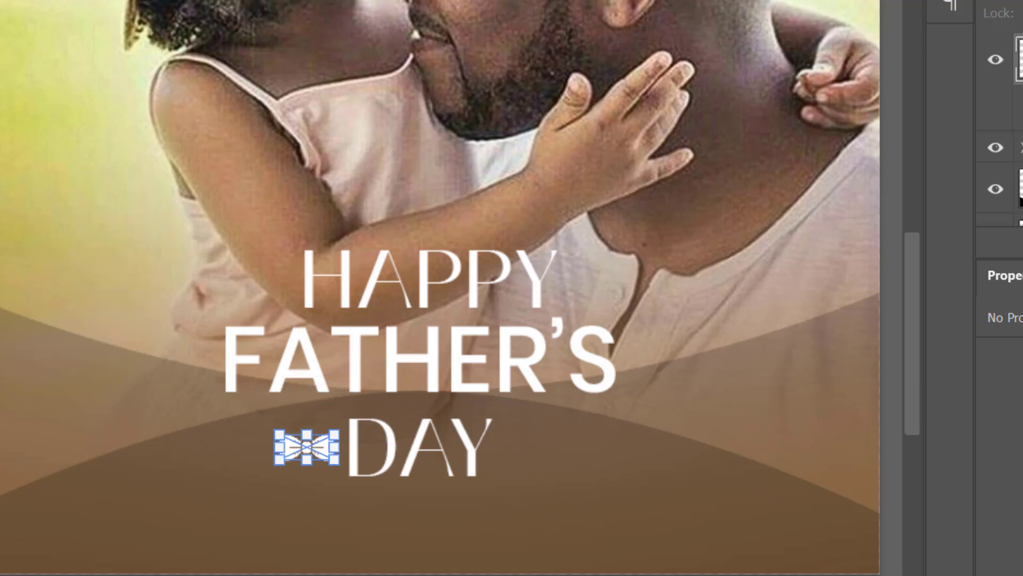
pyautogui.press('Return')
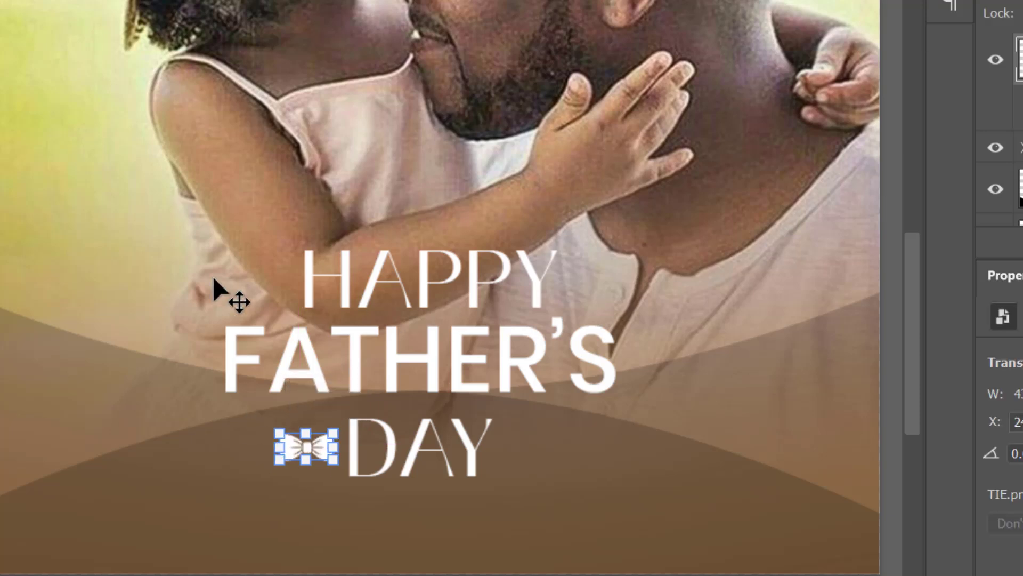
# Nudge the bow tie into line with DAY, shrink it to about 37 x 18 px and toggle the transform controls
pyautogui.press('Left')
pyautogui.press('Down')
pyautogui.press('Down')
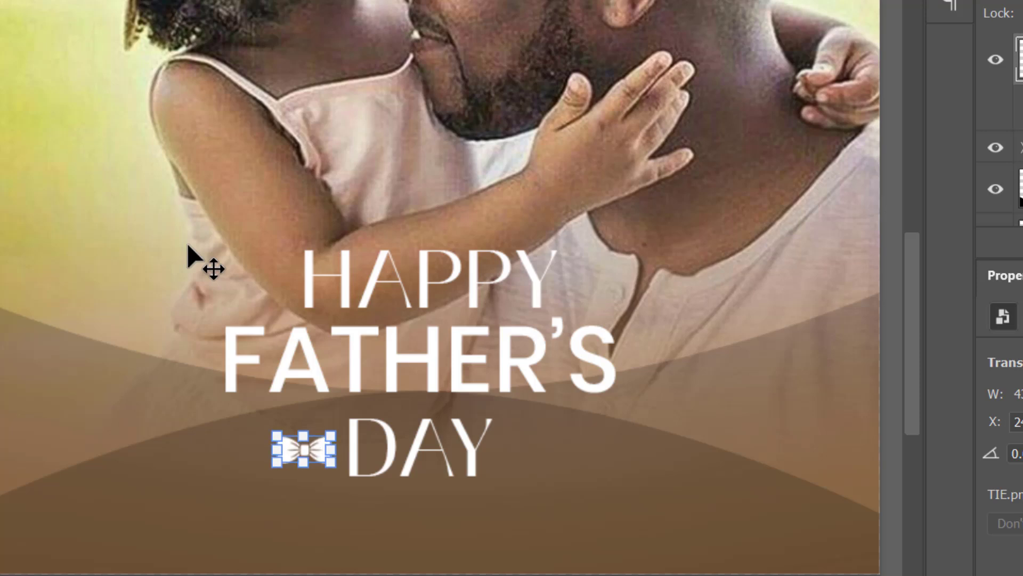
pyautogui.press('Right')
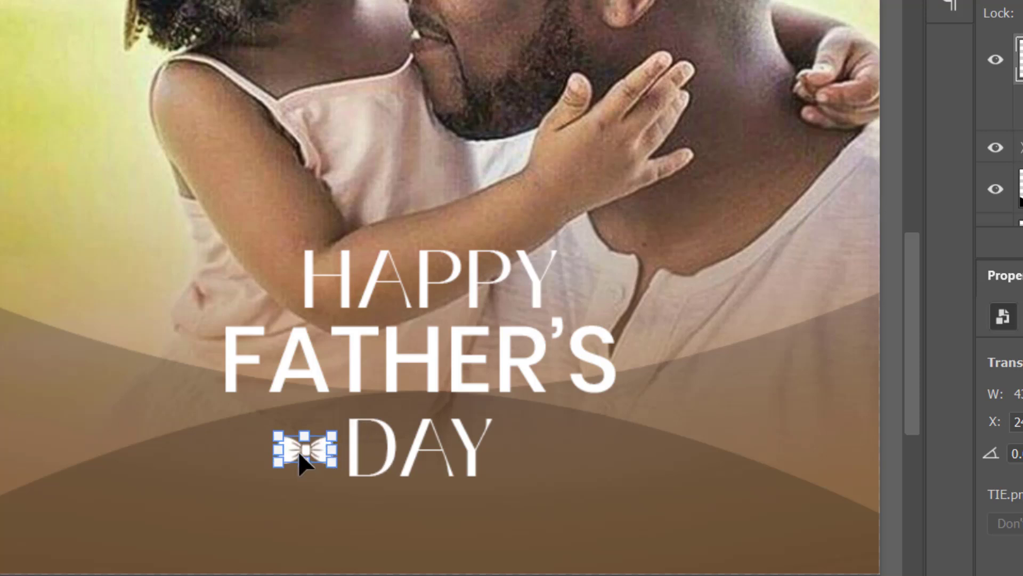
pyautogui.moveTo(281, 428); pyautogui.dragTo(289, 433)
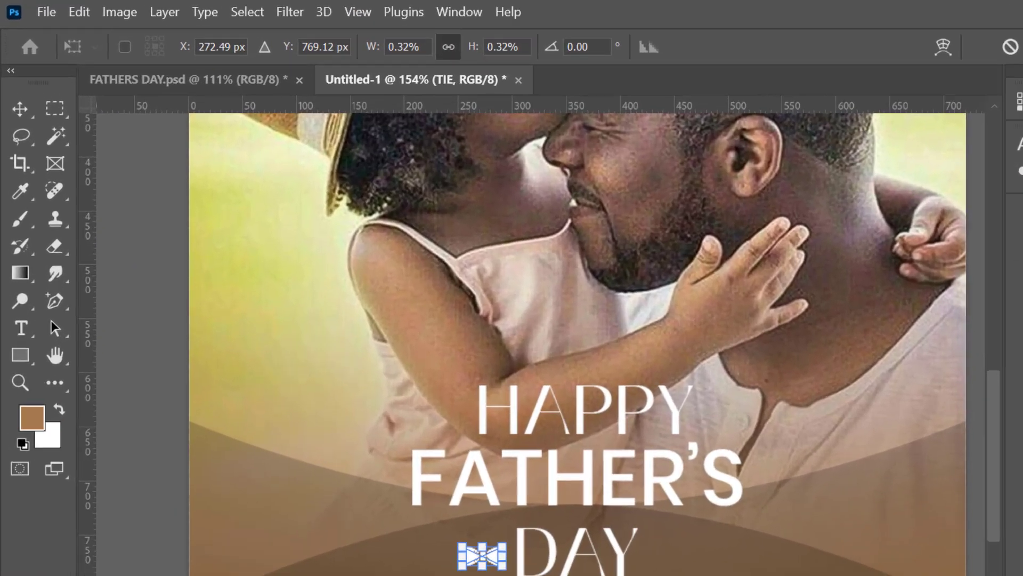
pyautogui.click(793, 35)
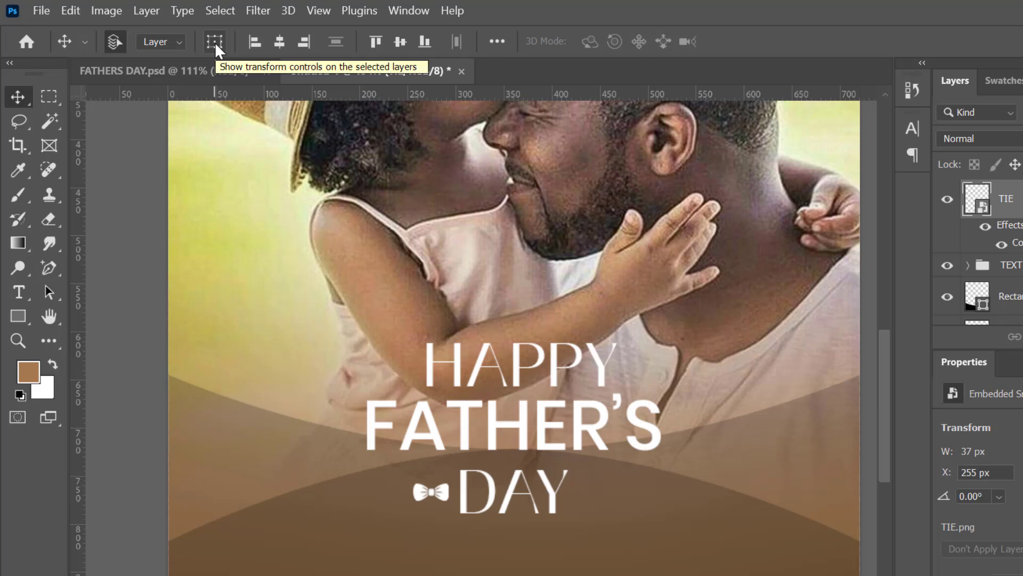
pyautogui.click(215, 43)
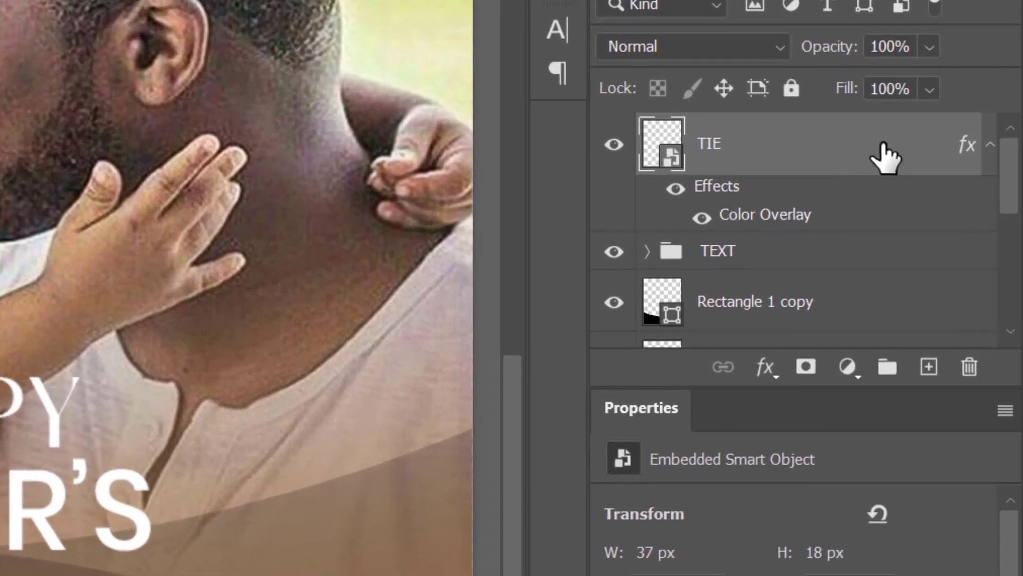
# Duplicate the bow tie layer and shift the copy horizontally to X 420 px, just after the word DAY, leaving nothing selected
pyautogui.moveTo(884, 158); pyautogui.dragTo(929, 367)
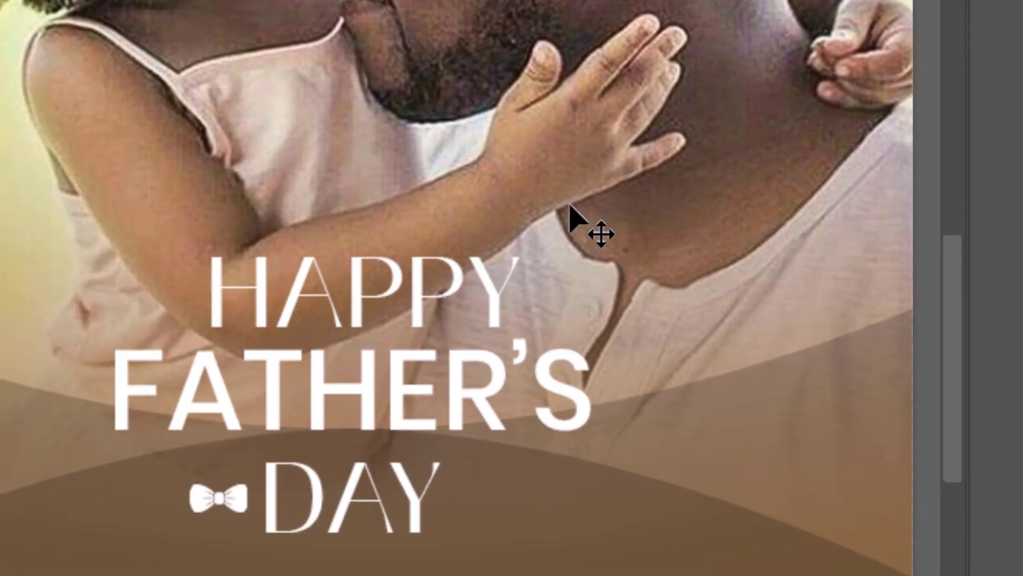
pyautogui.hotkey('shift', 'Right')
pyautogui.hotkey('shift', 'Right')
pyautogui.hotkey('shift', 'Right')
pyautogui.hotkey('shift', 'Right')
pyautogui.hotkey('shift', 'Right')
pyautogui.hotkey('shift', 'Right')
pyautogui.hotkey('shift', 'Right')
pyautogui.hotkey('shift', 'Right')
pyautogui.hotkey('shift', 'Right')
pyautogui.hotkey('shift', 'Right')
pyautogui.hotkey('shift', 'Right')
pyautogui.hotkey('shift', 'Right')
pyautogui.hotkey('shift', 'Right')
pyautogui.hotkey('shift', 'Right')
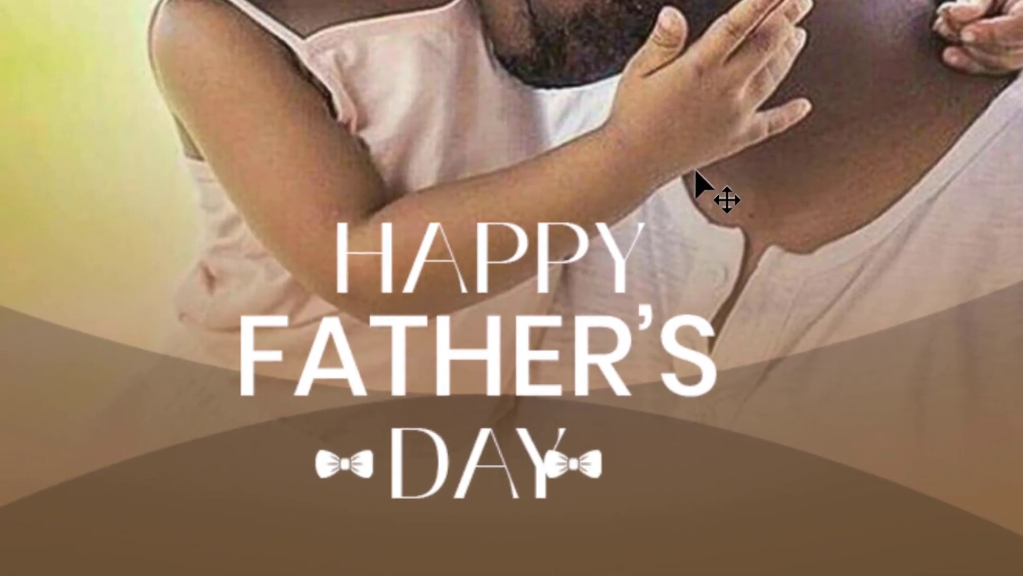
pyautogui.hotkey('shift', 'Right')
pyautogui.hotkey('shift', 'Right')
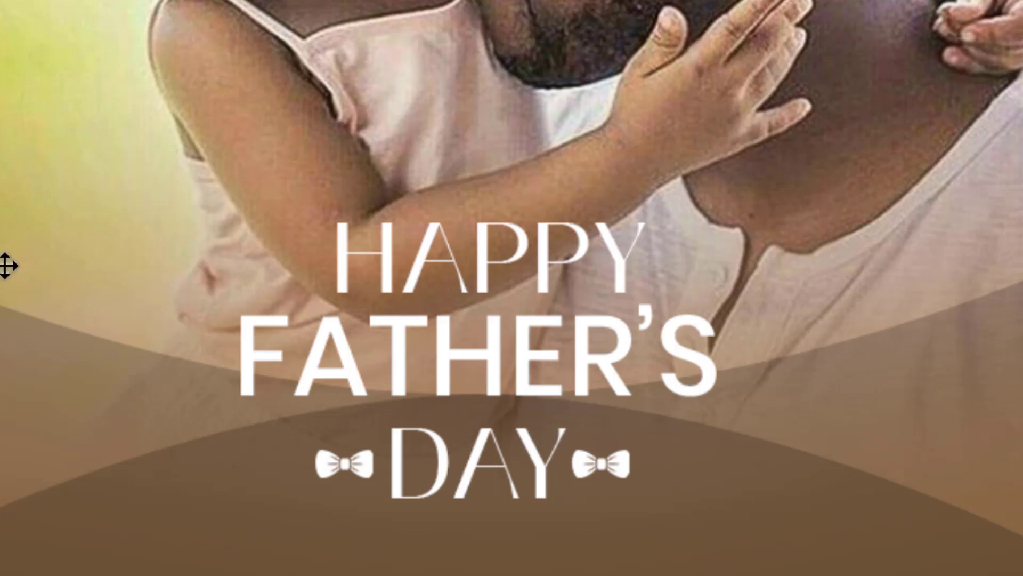
pyautogui.hotkey('ctrl', '-')
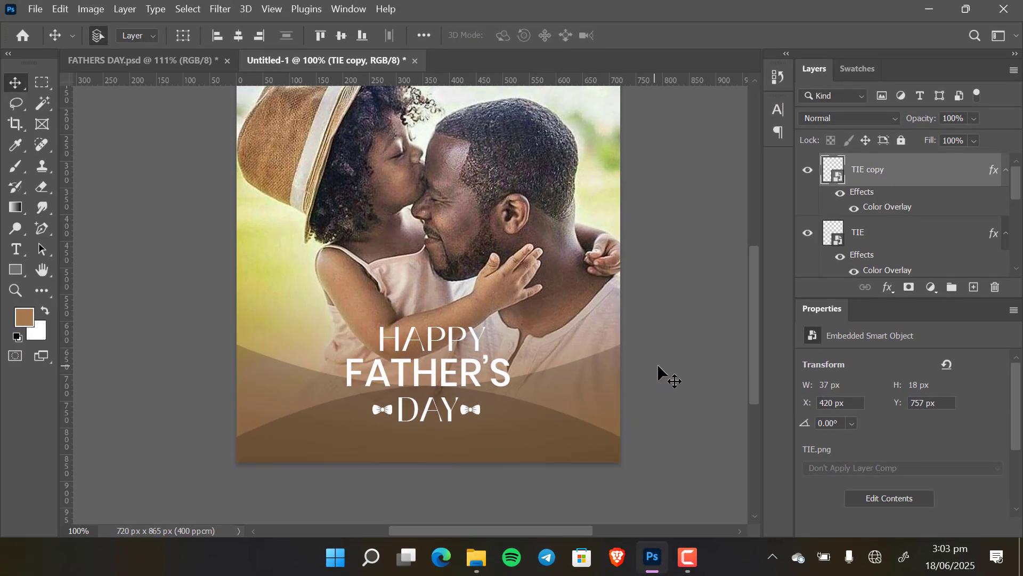
pyautogui.click(669, 320)
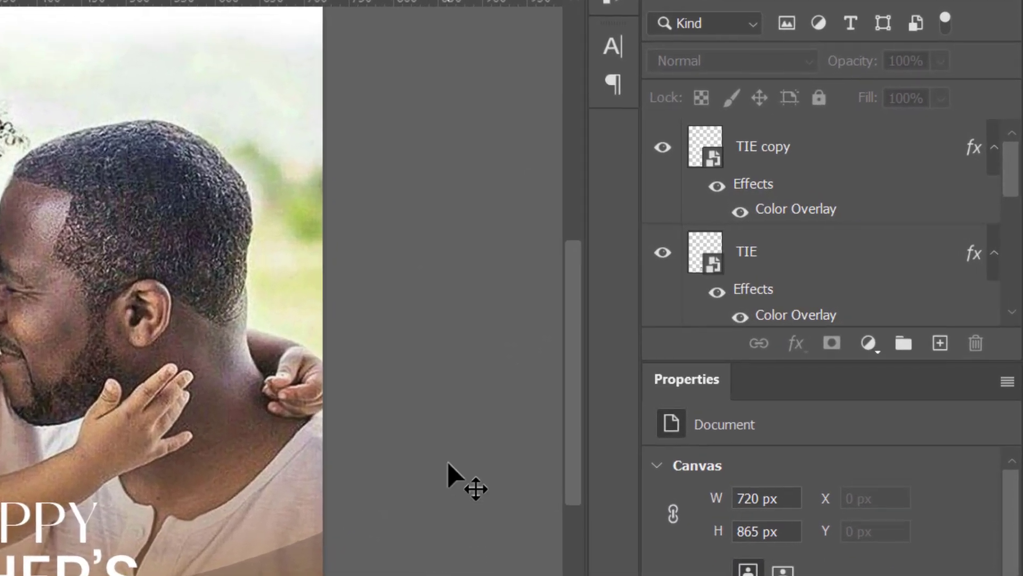
# Group the TIE copy and TIE layers with the TEXT group, name the new group TEXT N TIE and deselect it
pyautogui.click(860, 158)
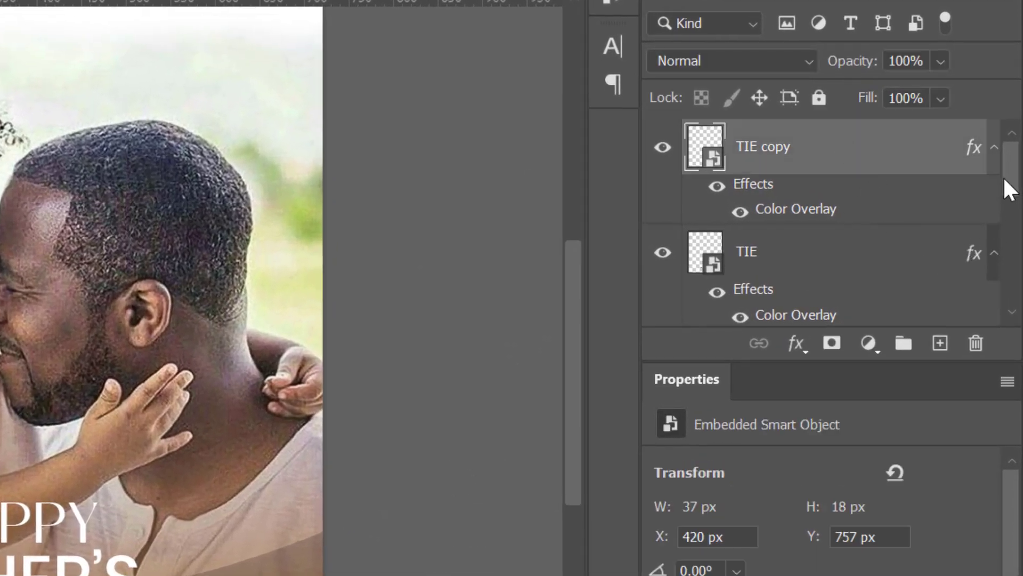
pyautogui.moveTo(1009, 189); pyautogui.dragTo(1012, 225)
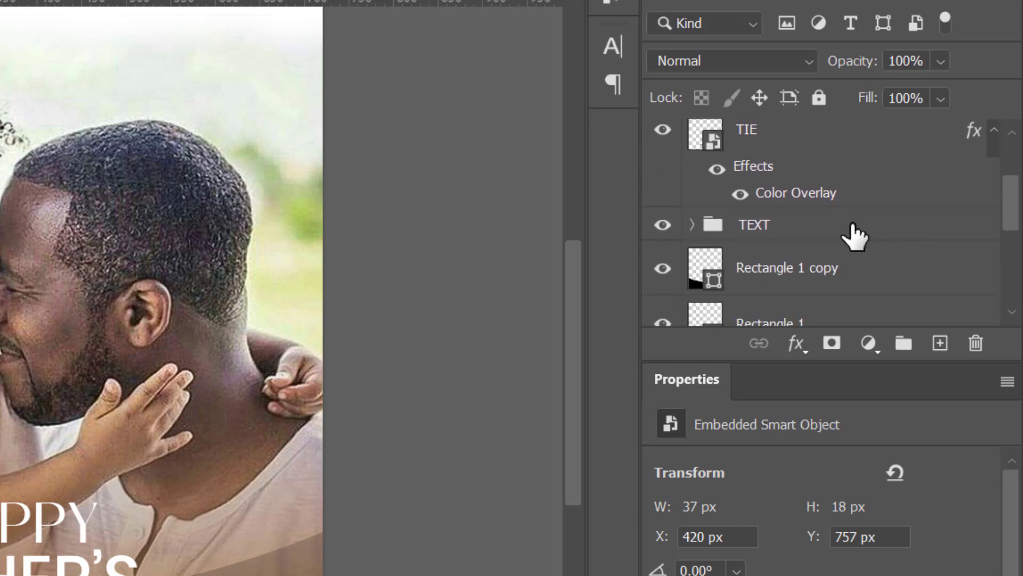
pyautogui.keyDown('shift'); pyautogui.click(849, 235); pyautogui.keyUp('shift')
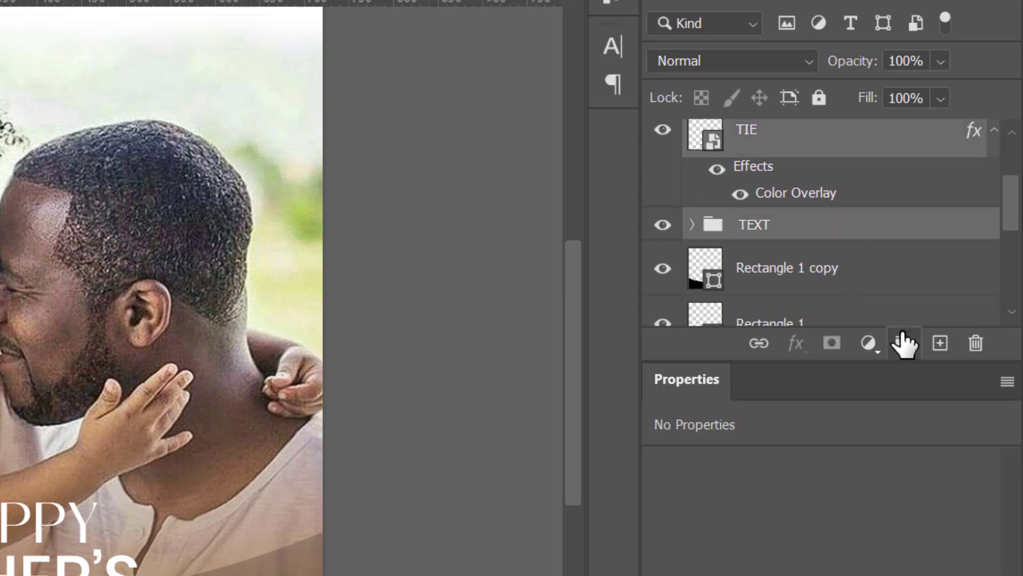
pyautogui.click(902, 343)
pyautogui.doubleClick(766, 136)
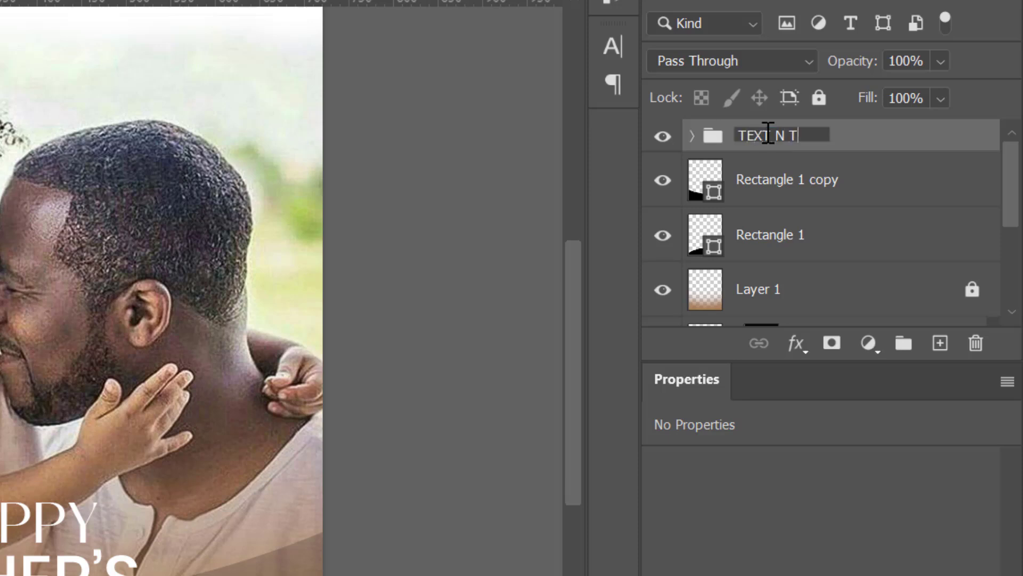
pyautogui.press('Return')
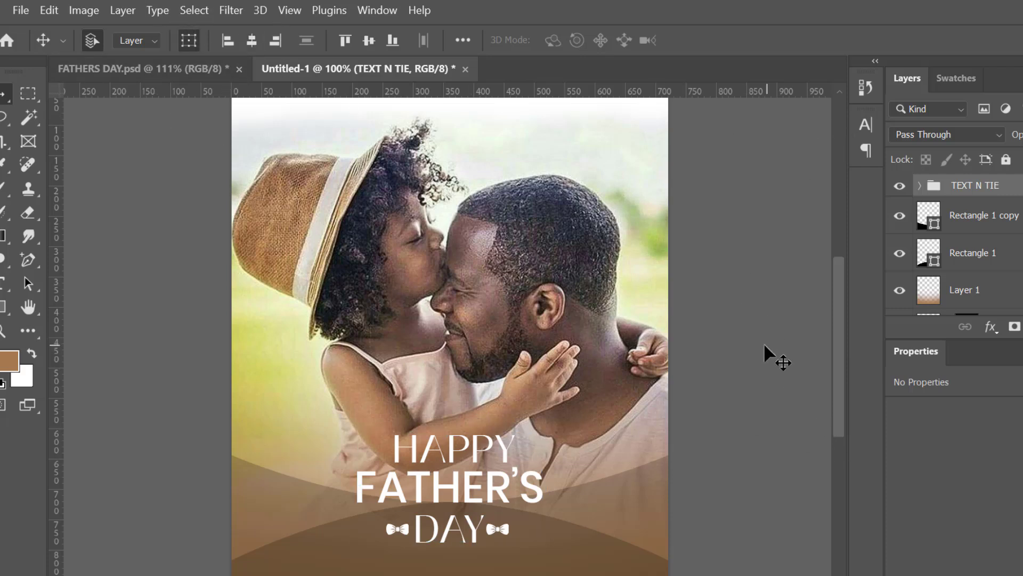
pyautogui.click(772, 359)
# Set up the Type tool with Poppins Light and the brown swatch as text colour
pyautogui.moveTo(415, 458)
pyautogui.mouseDown()
pyautogui.moveTo(453, 386)
pyautogui.moveTo(397, 420)
pyautogui.moveTo(406, 452)
pyautogui.mouseUp()
pyautogui.moveTo(412, 305); pyautogui.dragTo(411, 373)
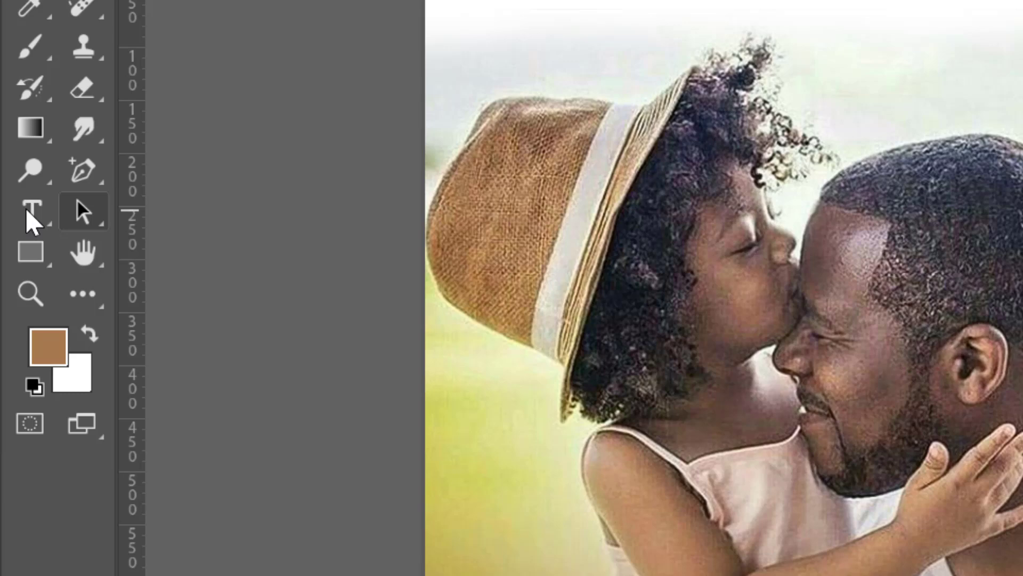
pyautogui.click(29, 209)
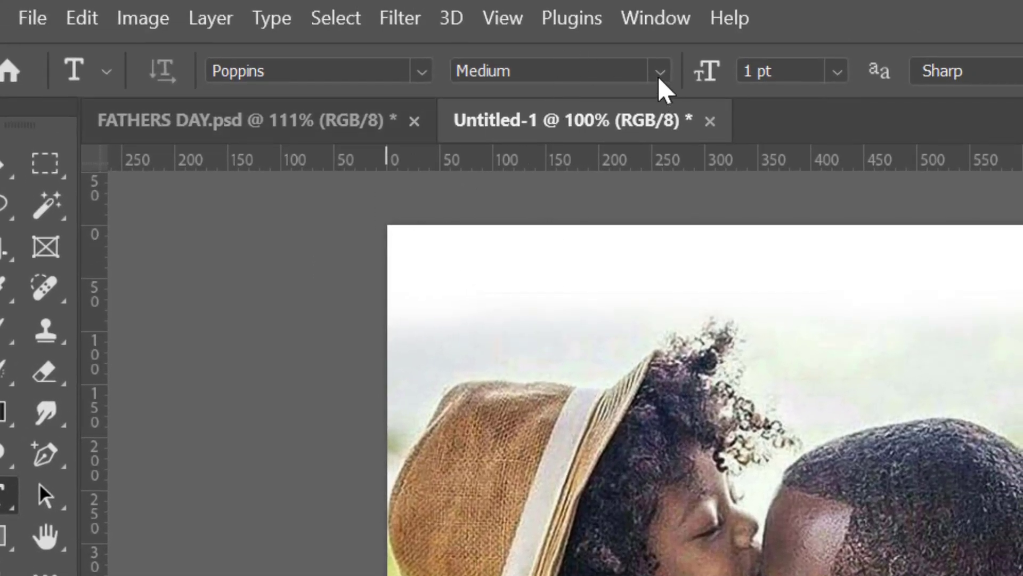
pyautogui.click(660, 78)
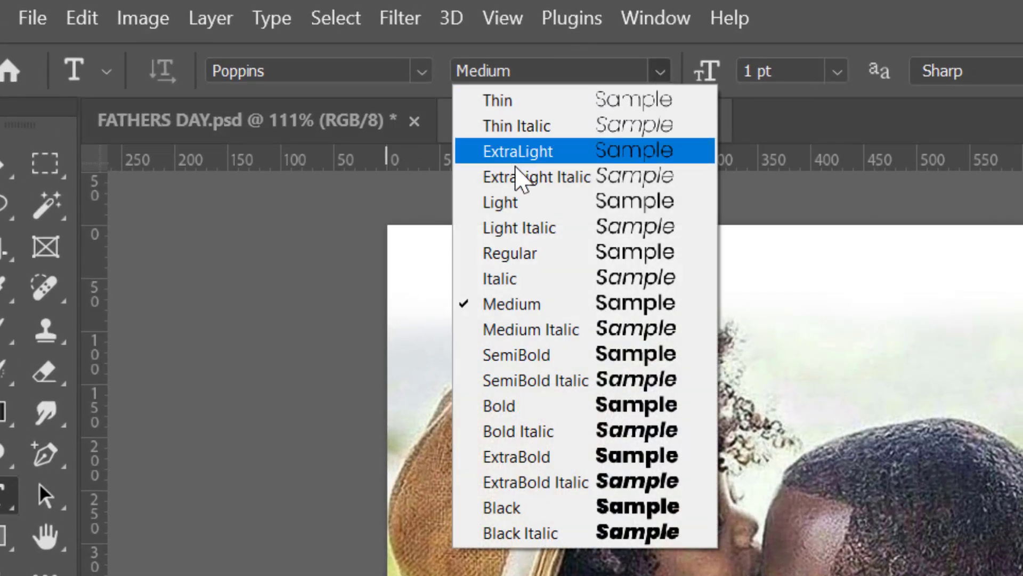
pyautogui.click(519, 202)
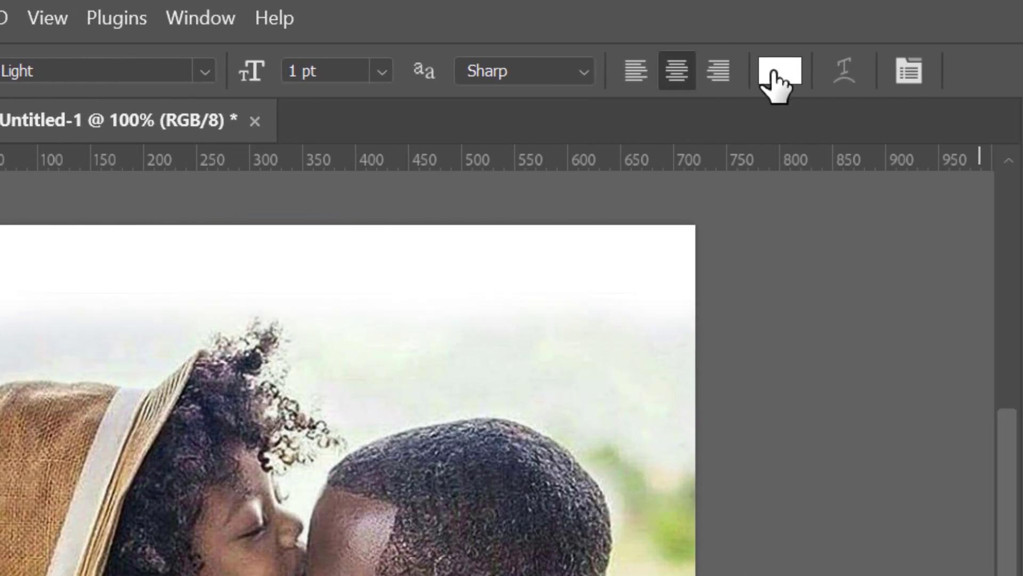
pyautogui.click(908, 71)
pyautogui.click(743, 140)
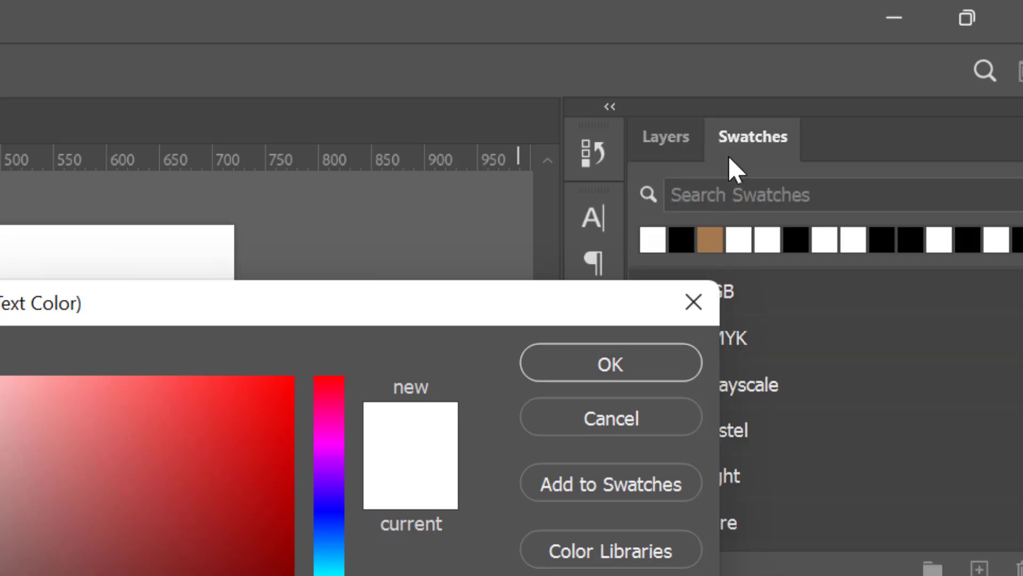
pyautogui.click(709, 239)
pyautogui.click(620, 364)
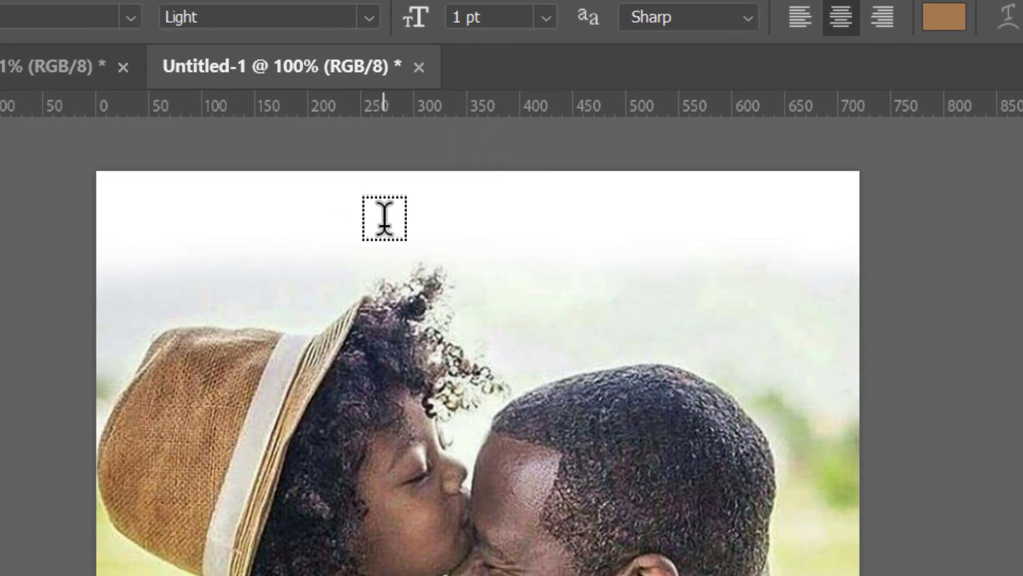
# Add the text line ALL FATHERS ARE HEROES in the white area above the photo and commit it
pyautogui.click(335, 221)
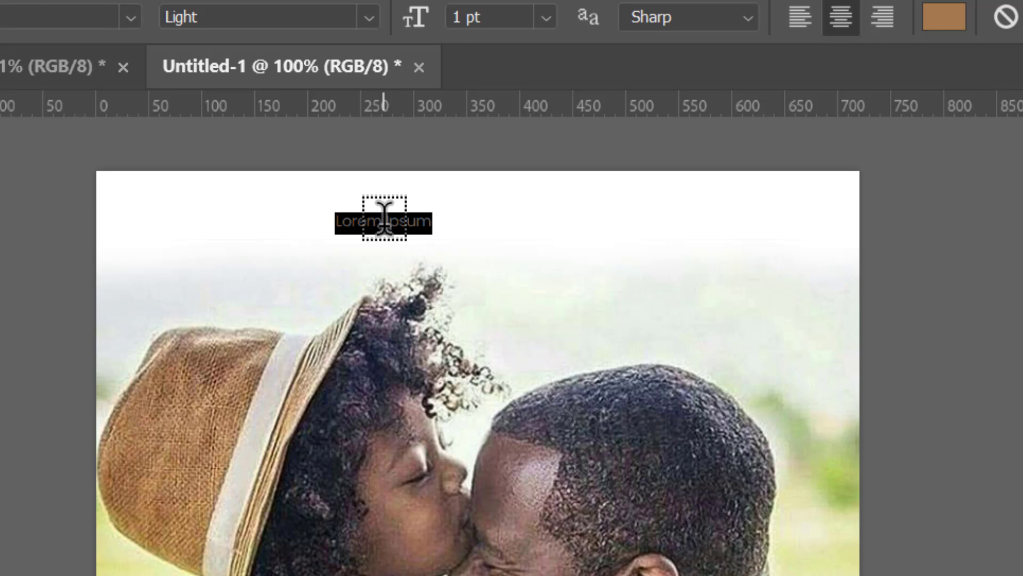
pyautogui.click(384, 218)
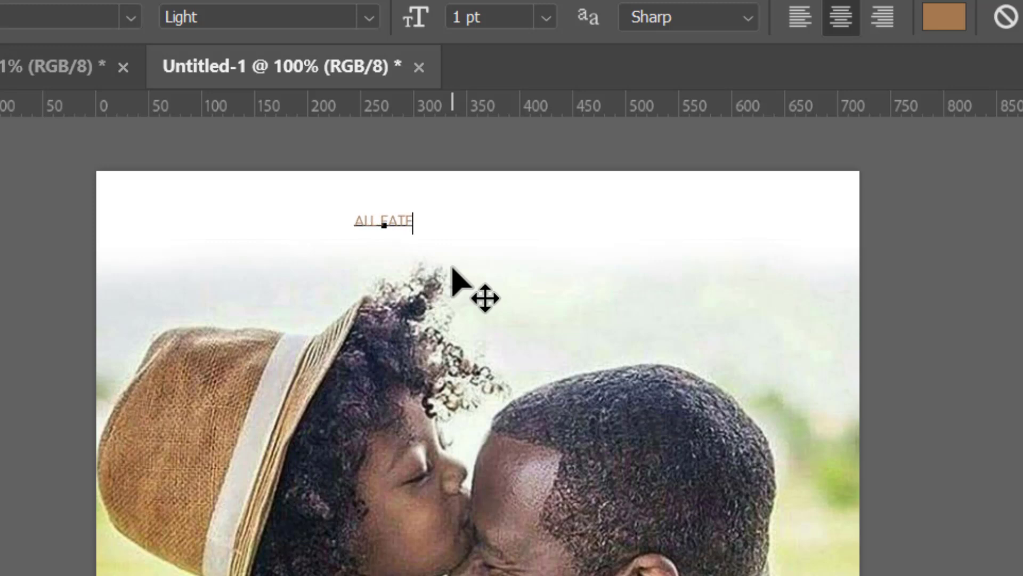
pyautogui.write('ALL FATHERS')
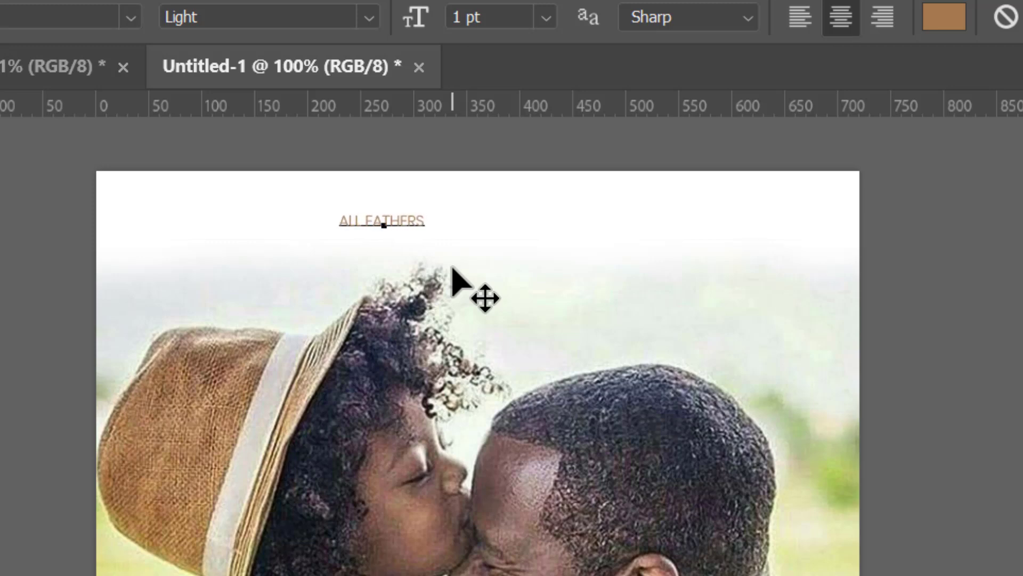
pyautogui.write(' ARE')
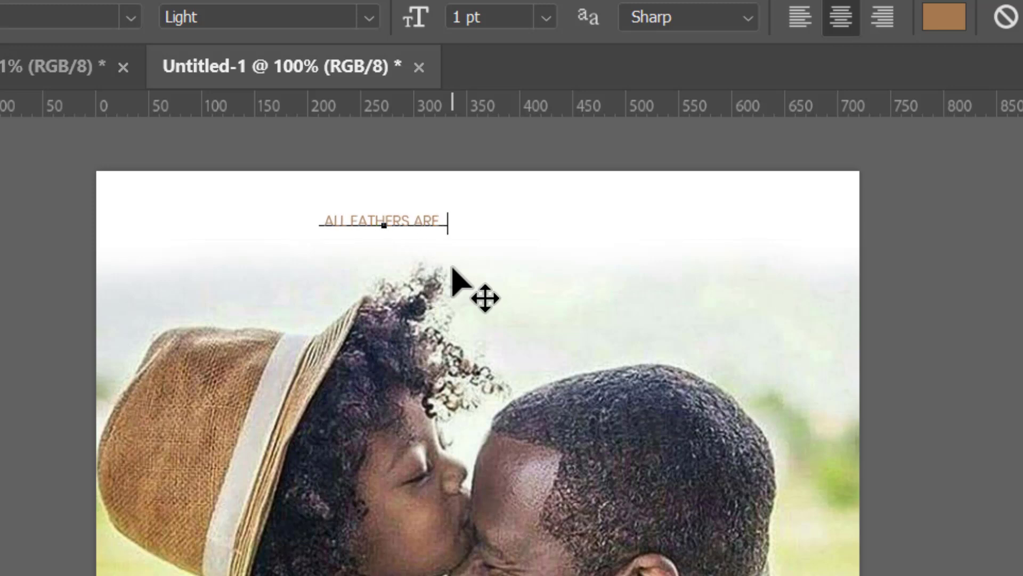
pyautogui.write(' HEROES')
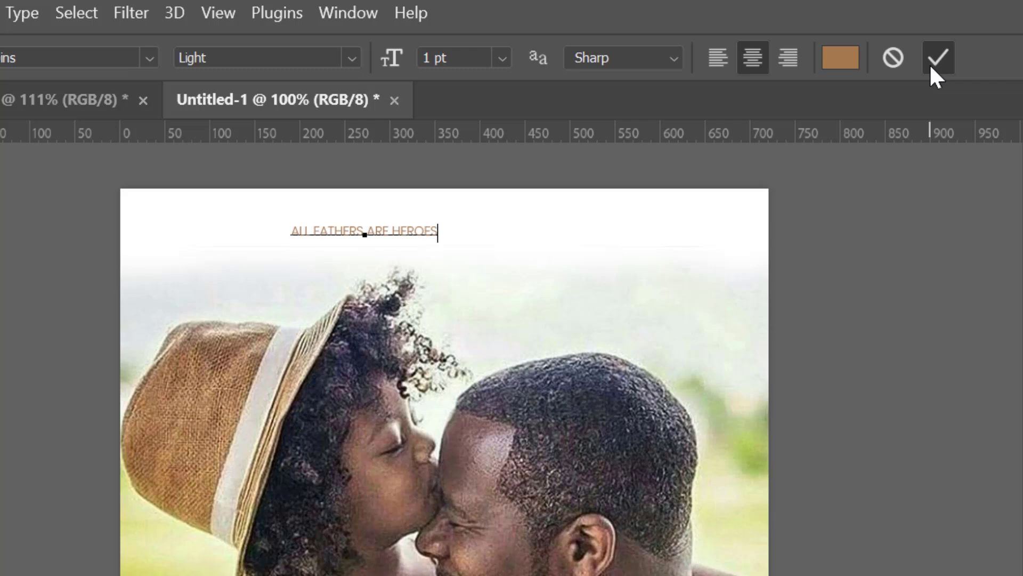
pyautogui.click(1019, 28)
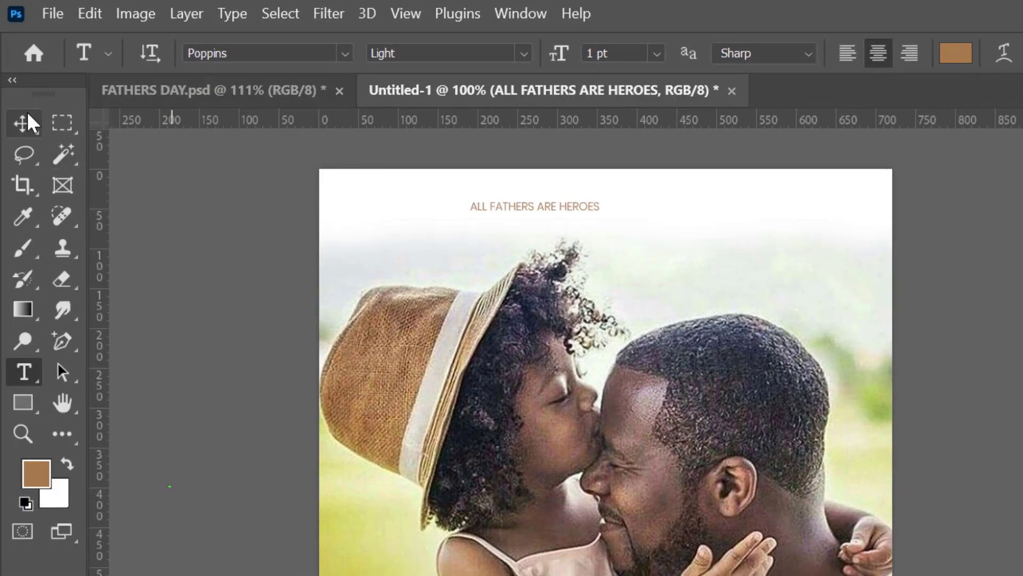
# Centre the ALL FATHERS ARE HEROES line horizontally on the canvas, widen its tracking to 640 and deselect it
pyautogui.click(24, 123)
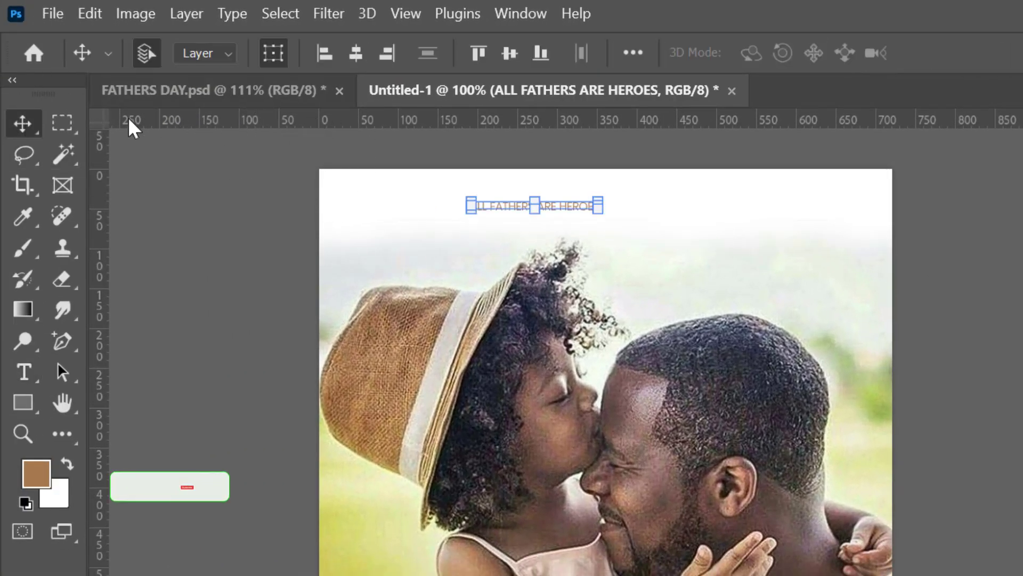
pyautogui.click(348, 52)
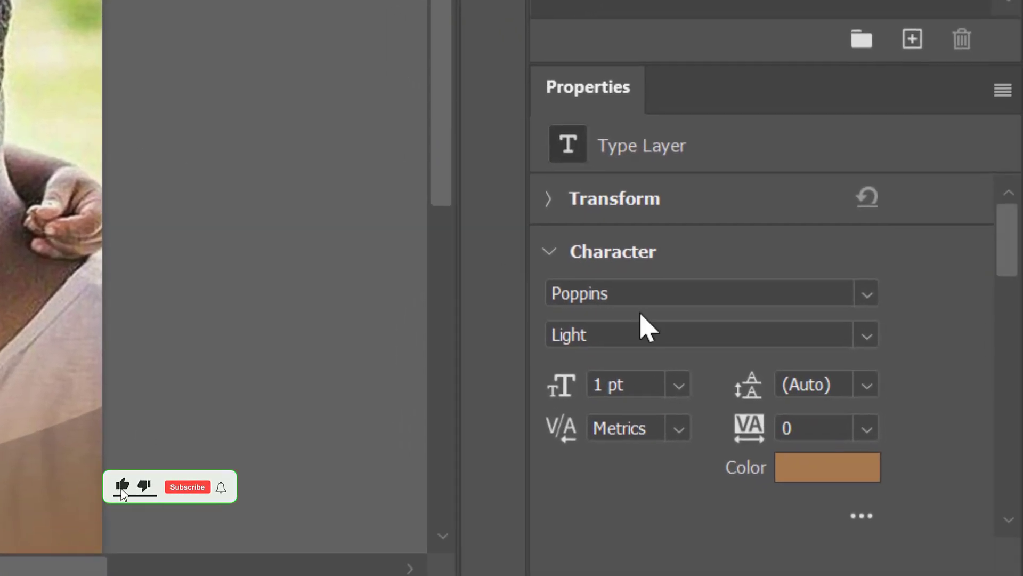
pyautogui.moveTo(751, 434); pyautogui.dragTo(775, 418)
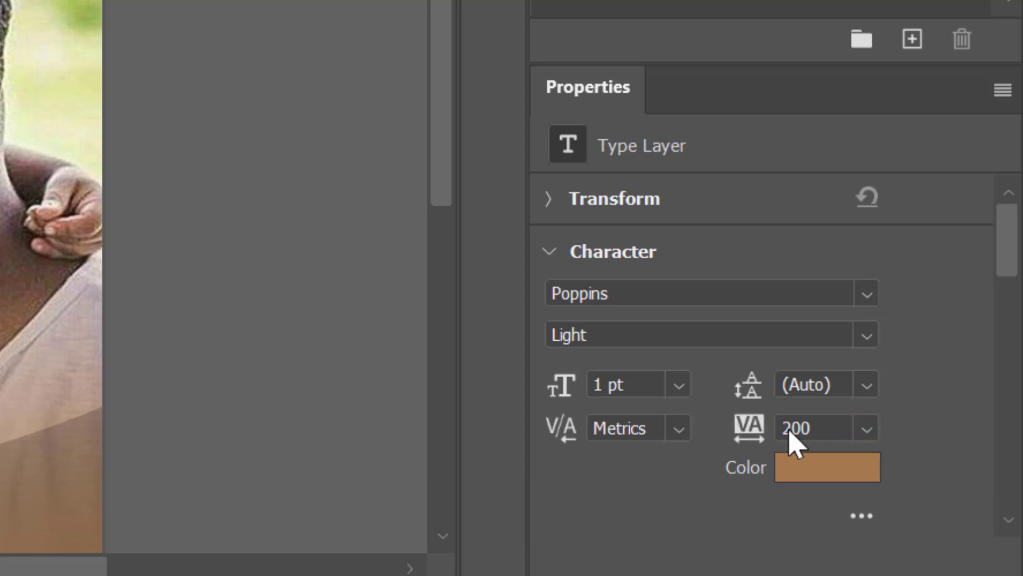
pyautogui.moveTo(754, 446); pyautogui.dragTo(769, 433)
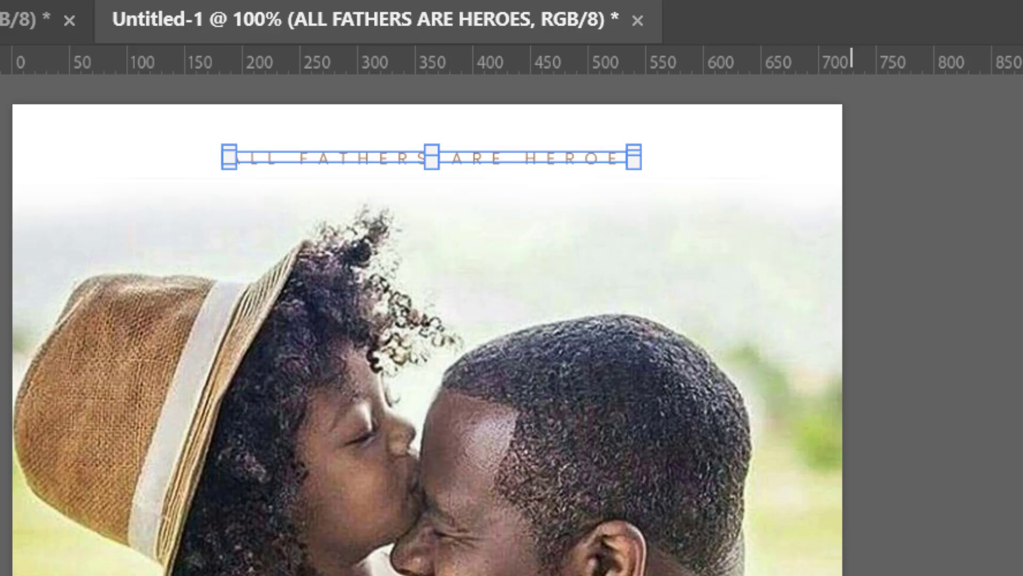
pyautogui.click(1007, 566)
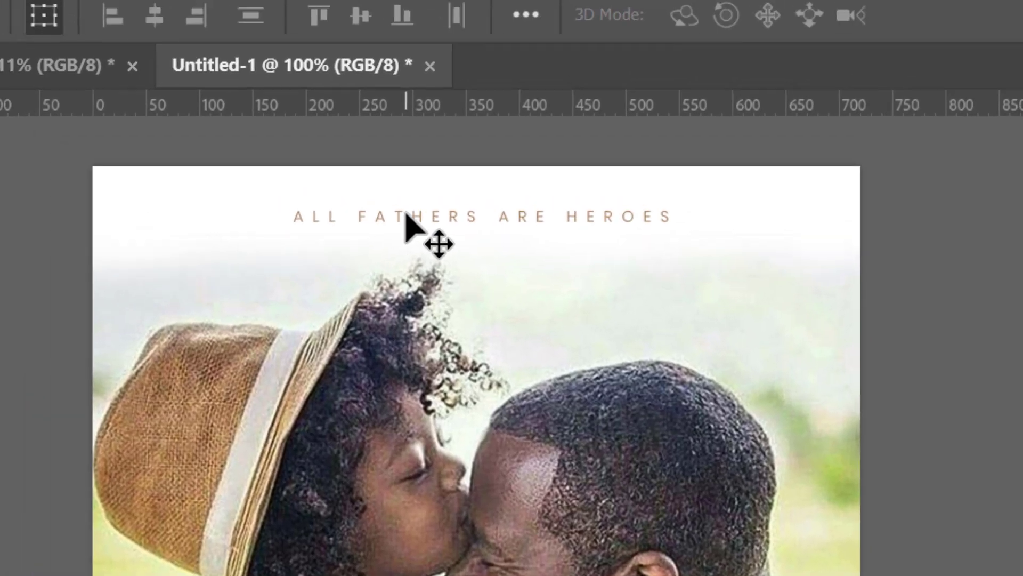
# Re-centre the widened ALL FATHERS ARE HEROES line horizontally on the canvas and leave nothing selected
pyautogui.click(406, 214)
pyautogui.click(154, 16)
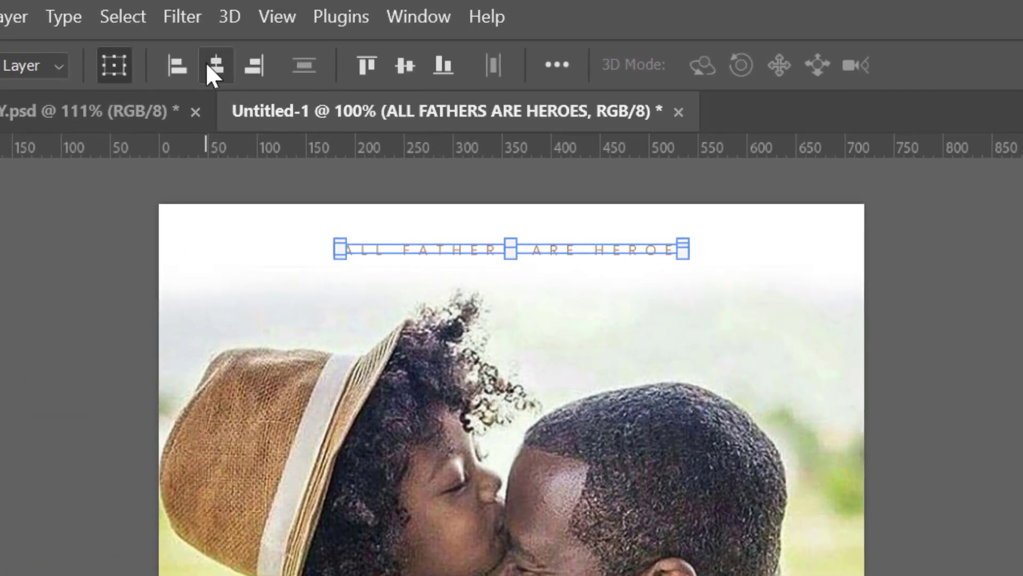
pyautogui.click(1008, 556)
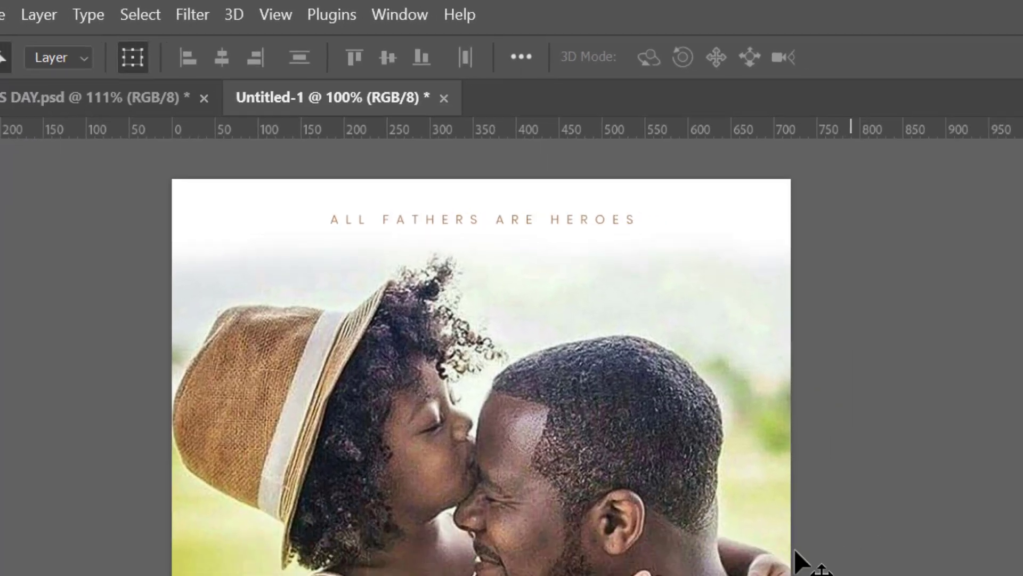
# Activate the Type tool and set its text colour to the white swatch
pyautogui.moveTo(470, 378); pyautogui.dragTo(445, 371)
pyautogui.moveTo(377, 419); pyautogui.dragTo(397, 377)
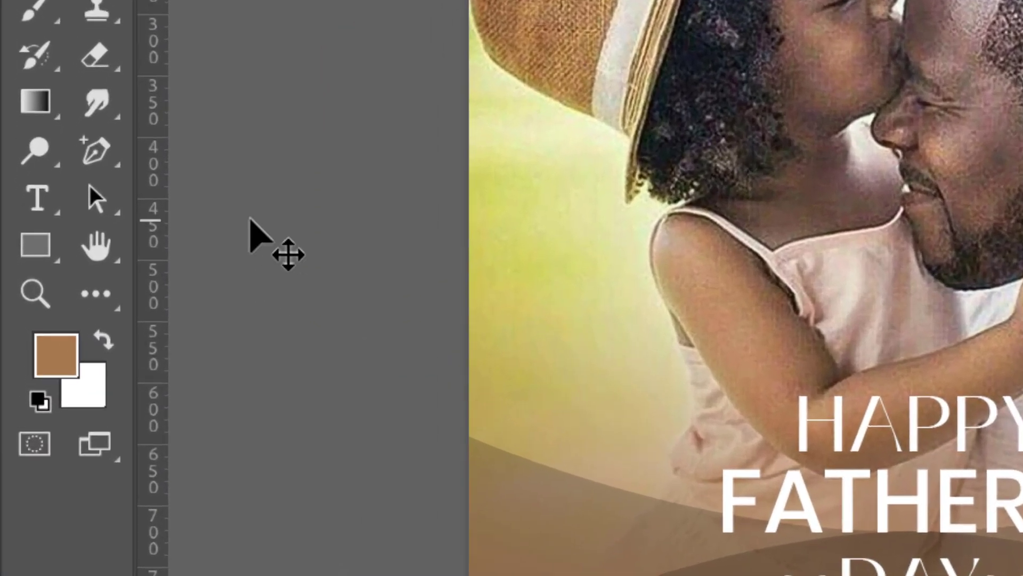
pyautogui.click(49, 200)
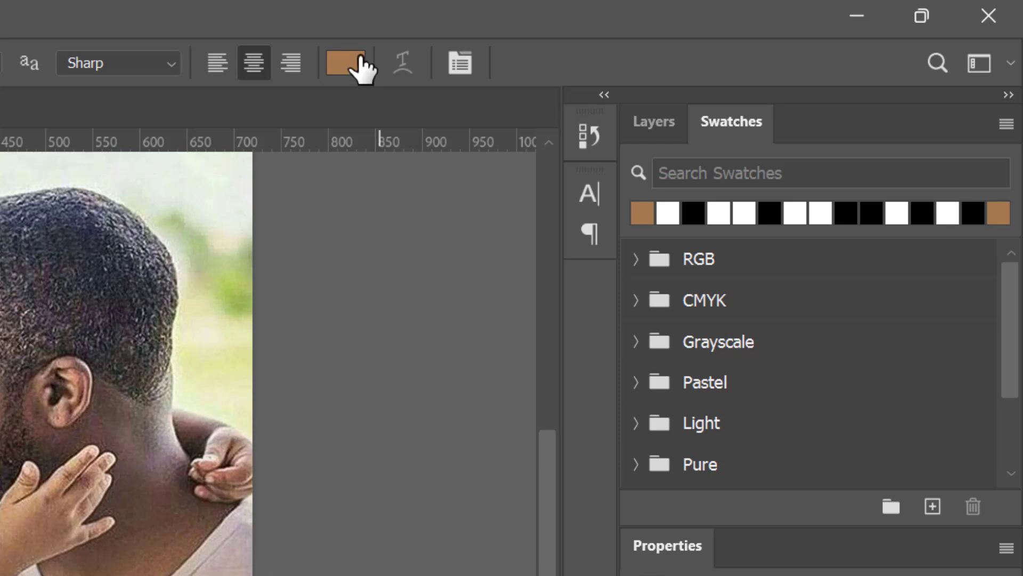
pyautogui.click(352, 64)
pyautogui.click(664, 216)
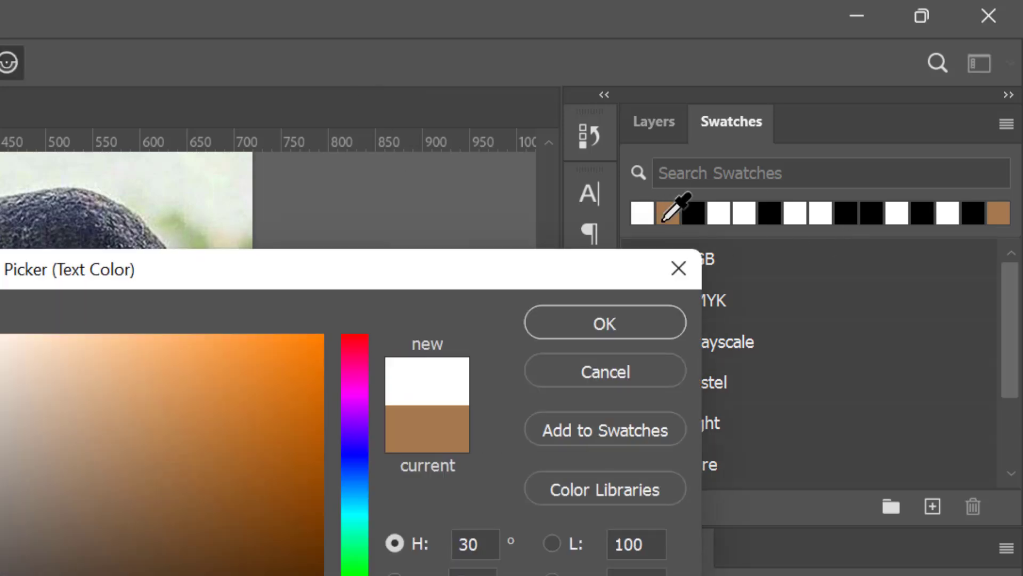
pyautogui.click(607, 321)
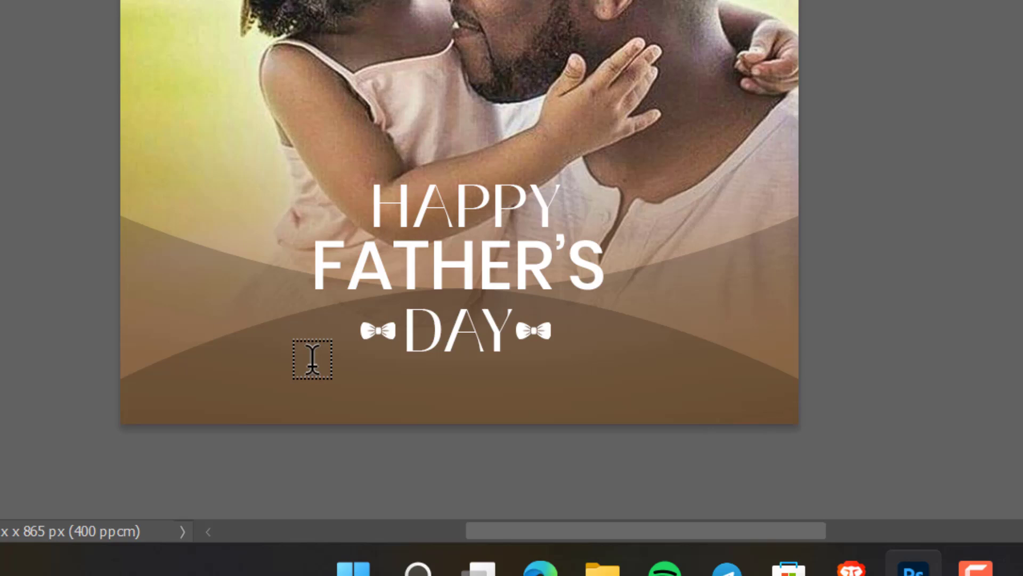
# Draw a paragraph text box with placeholder text below DAY and set its tracking to 0 and font size to 0.8 pt
pyautogui.moveTo(315, 364); pyautogui.dragTo(667, 393)
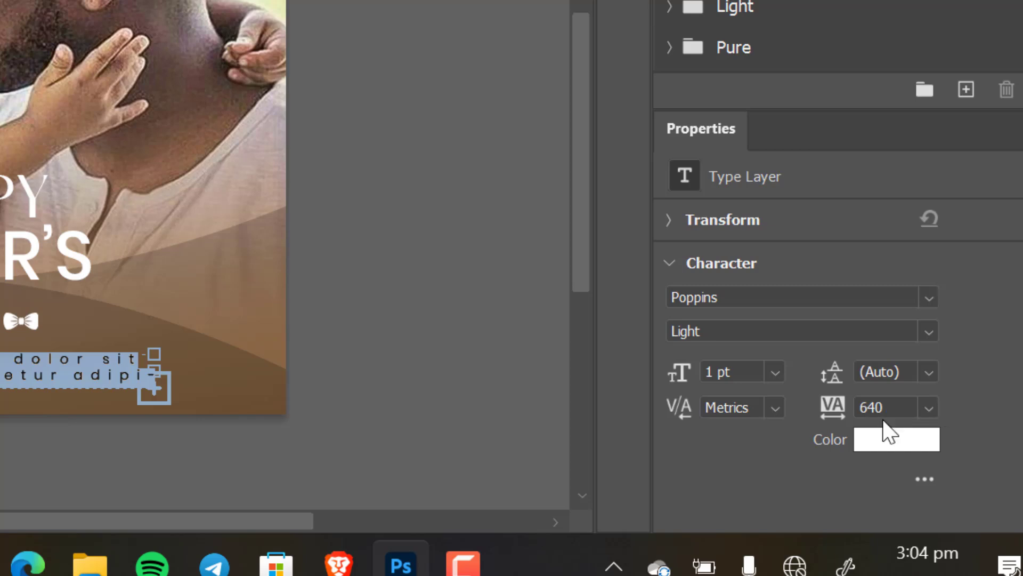
pyautogui.click(925, 408)
pyautogui.click(923, 227)
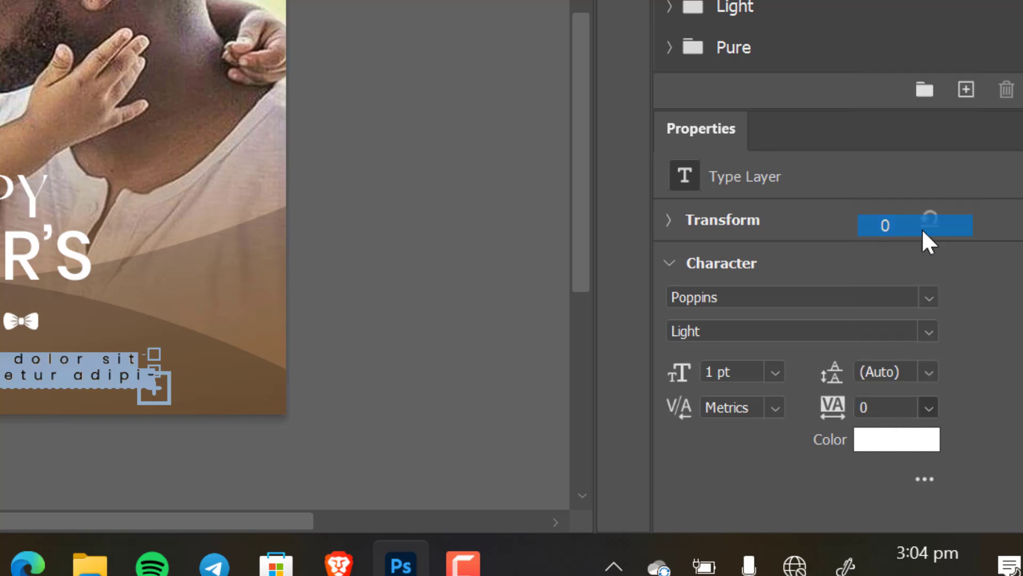
pyautogui.click(700, 370)
pyautogui.write('0.')
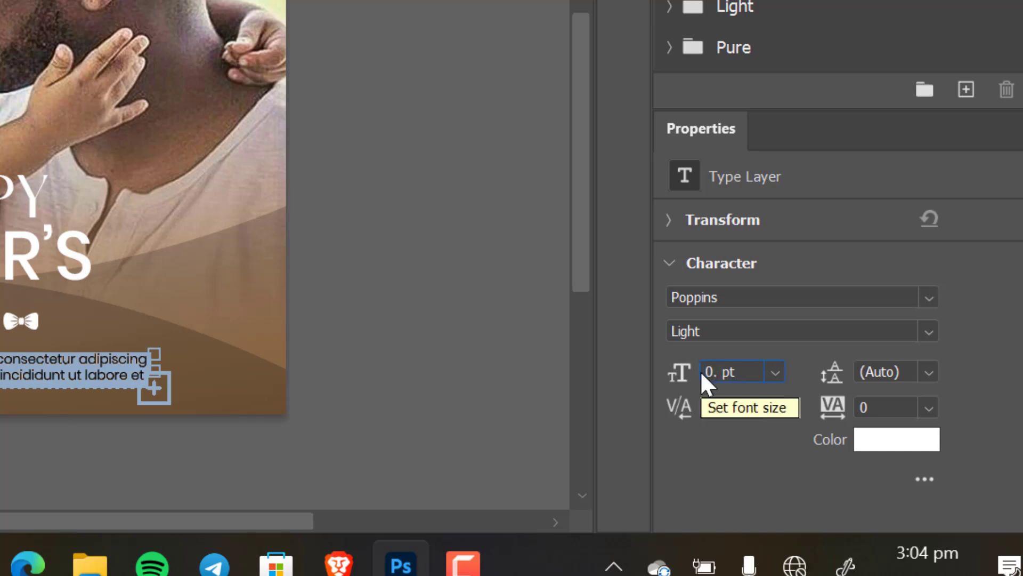
pyautogui.write('8')
pyautogui.press('Return')
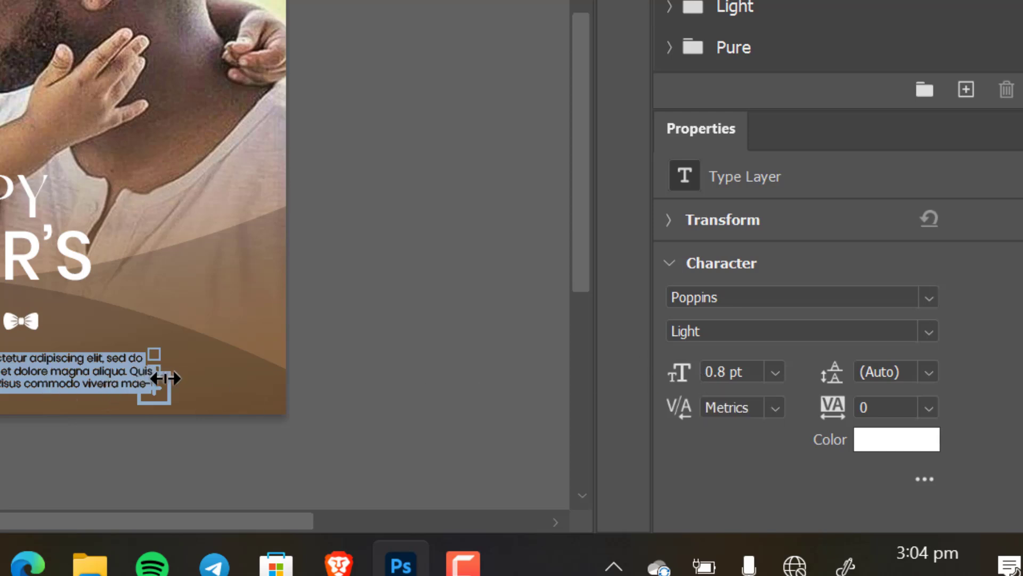
# Resize the placeholder text box to show two lines and centre it horizontally on the canvas
pyautogui.moveTo(163, 401); pyautogui.dragTo(170, 393)
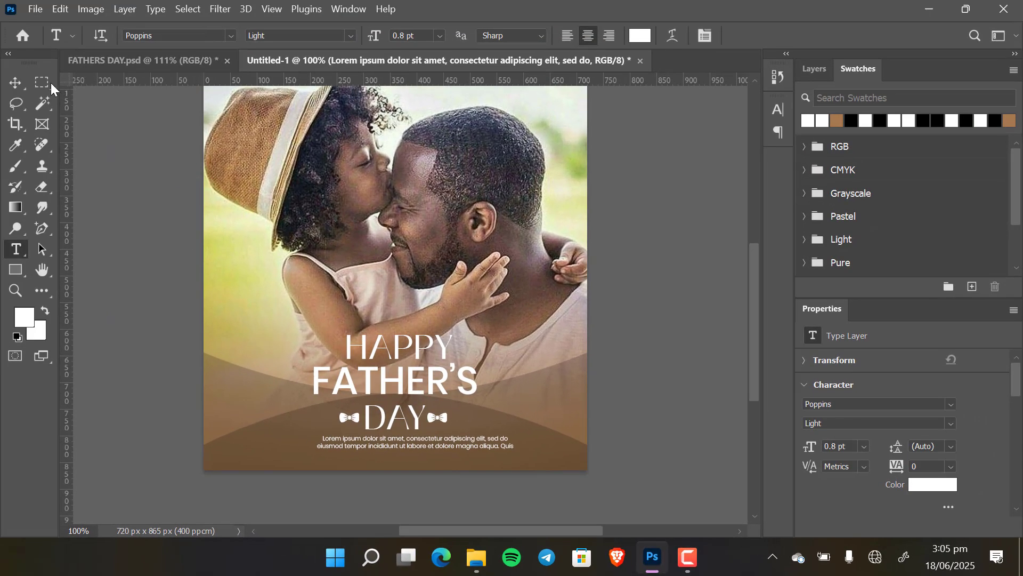
pyautogui.click(14, 83)
pyautogui.click(238, 36)
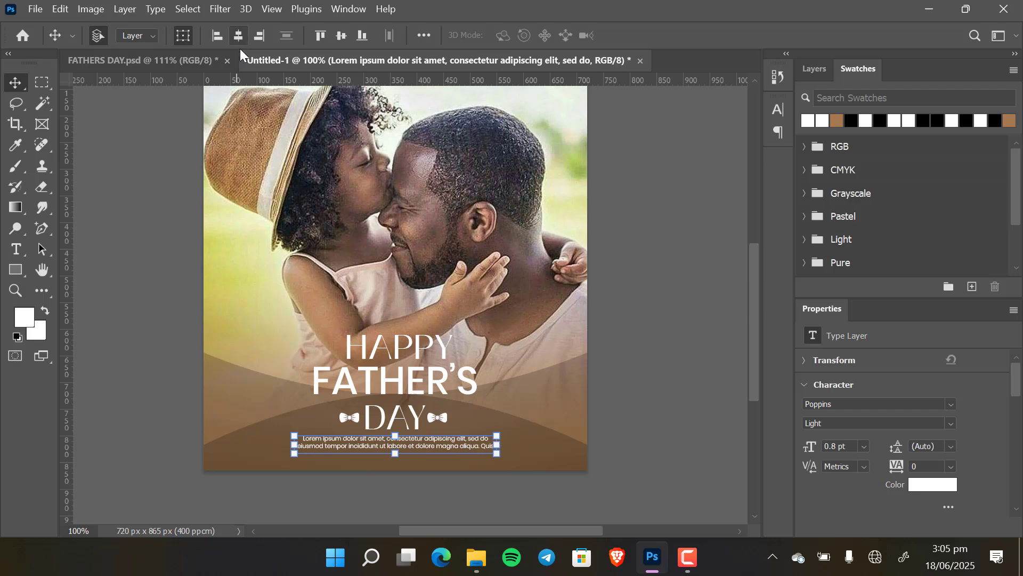
# Nudge the placeholder paragraph down to widen the gap below the word DAY
pyautogui.press('Down')
pyautogui.press('Down')
pyautogui.press('Down')
pyautogui.press('Down')
pyautogui.press('Down')
pyautogui.press('Down')
pyautogui.press('Down')
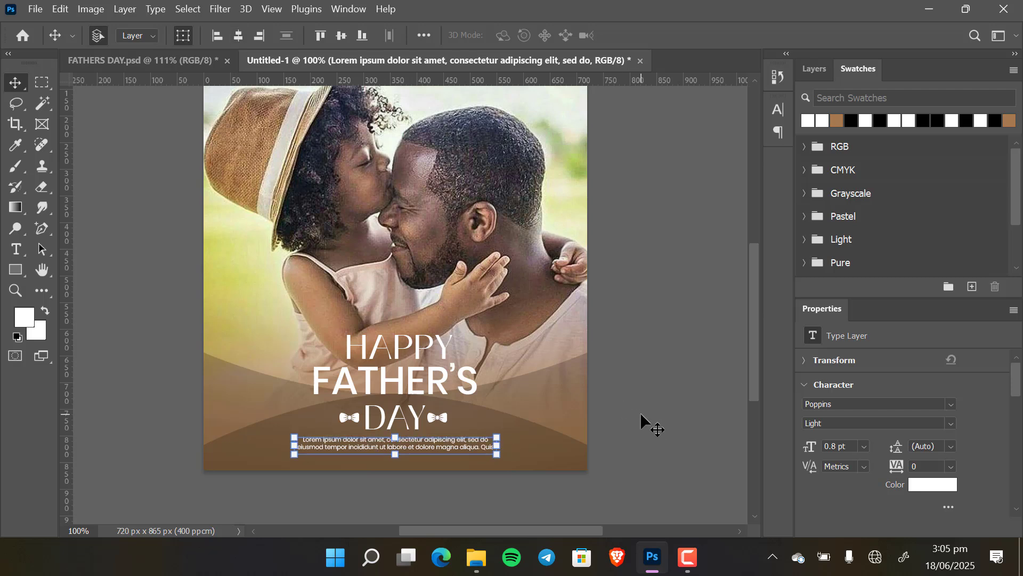
pyautogui.press('Down')
pyautogui.press('Down')
pyautogui.press('Down')
pyautogui.press('Down')
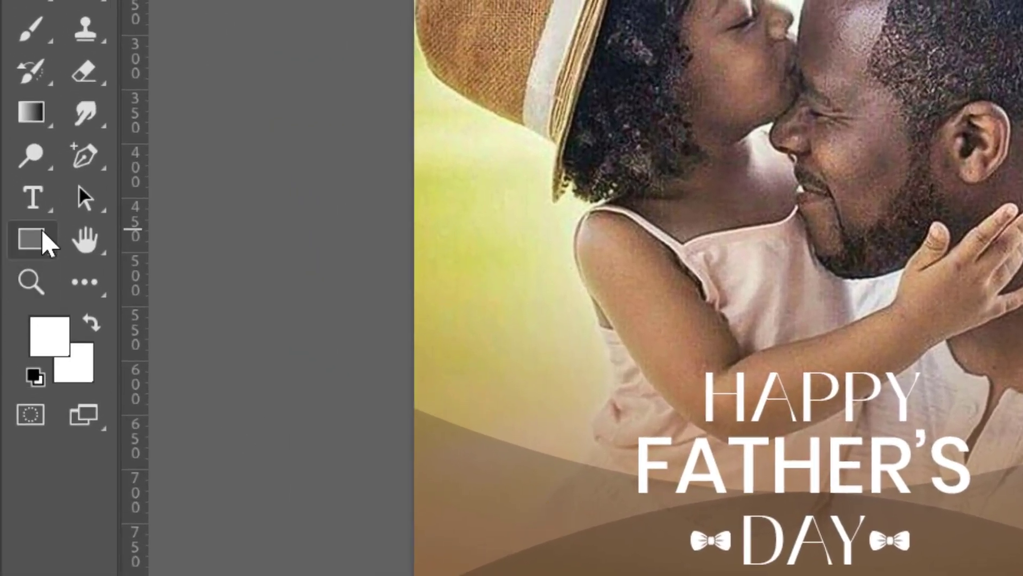
# Draw a horizontal white line about 127 px long and 1 px thick below the paragraph and centre it horizontally on the canvas
pyautogui.rightClick(45, 242)
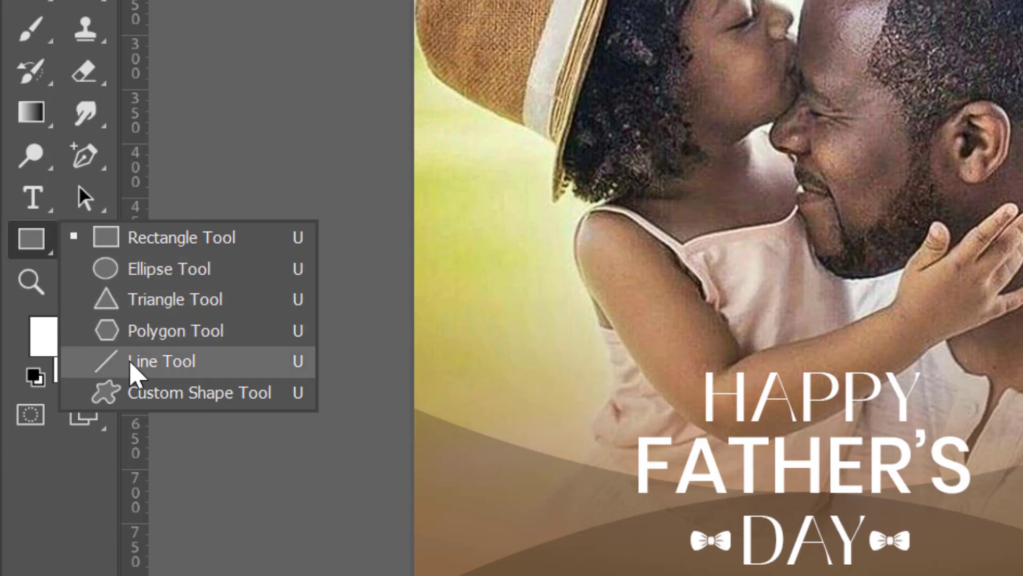
pyautogui.click(70, 360)
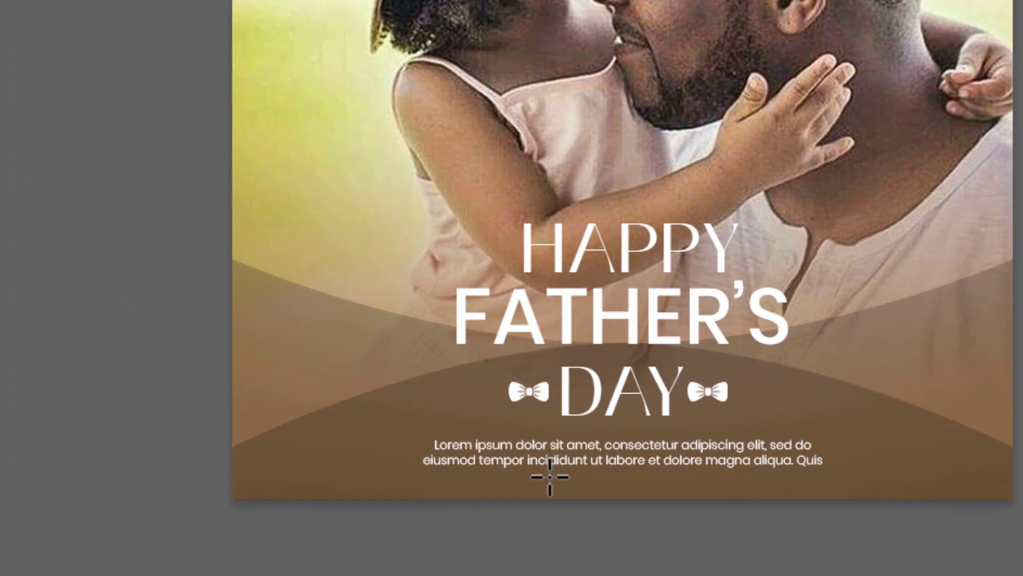
pyautogui.moveTo(574, 497); pyautogui.dragTo(686, 477)
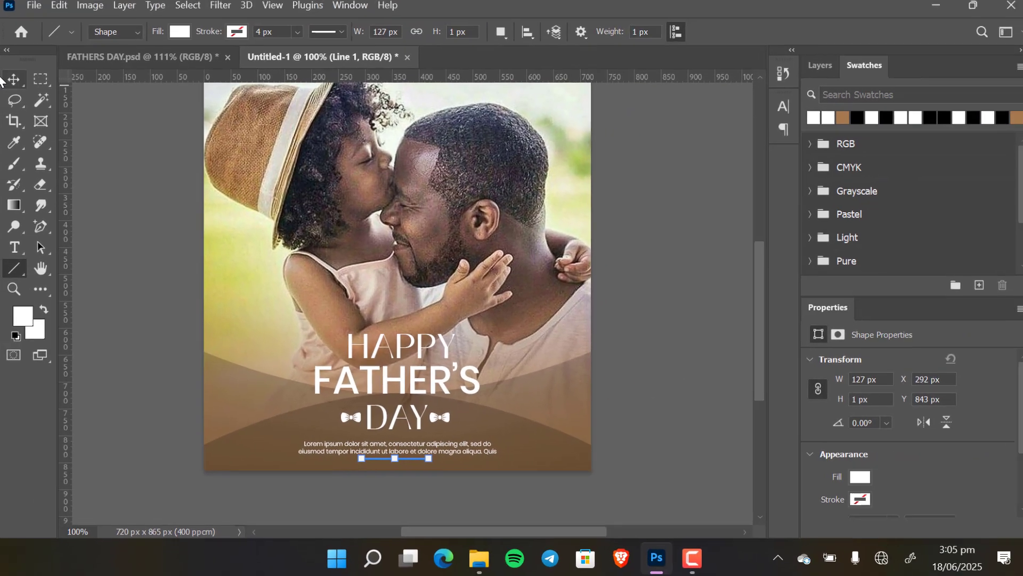
pyautogui.press('v')
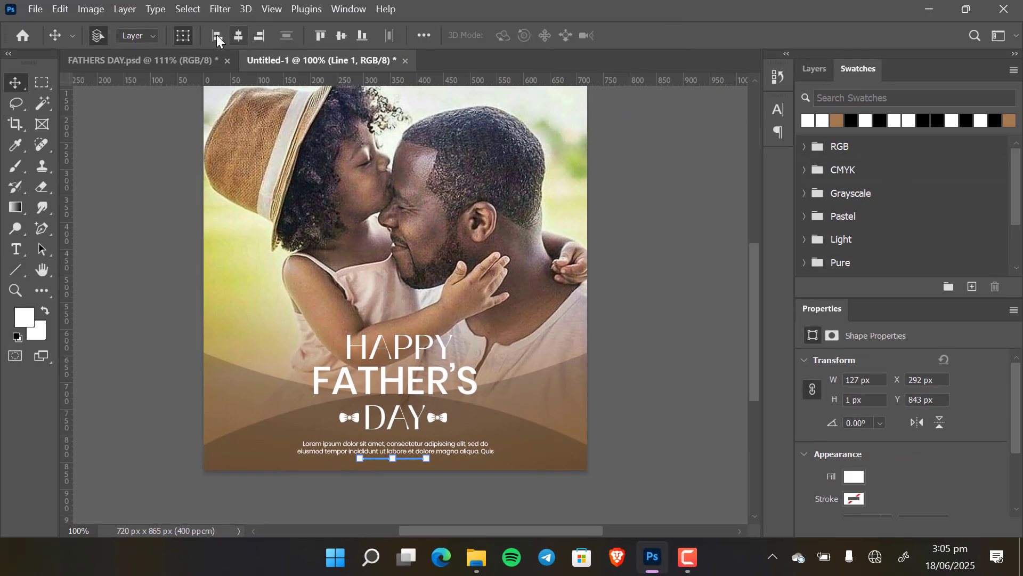
pyautogui.click(239, 35)
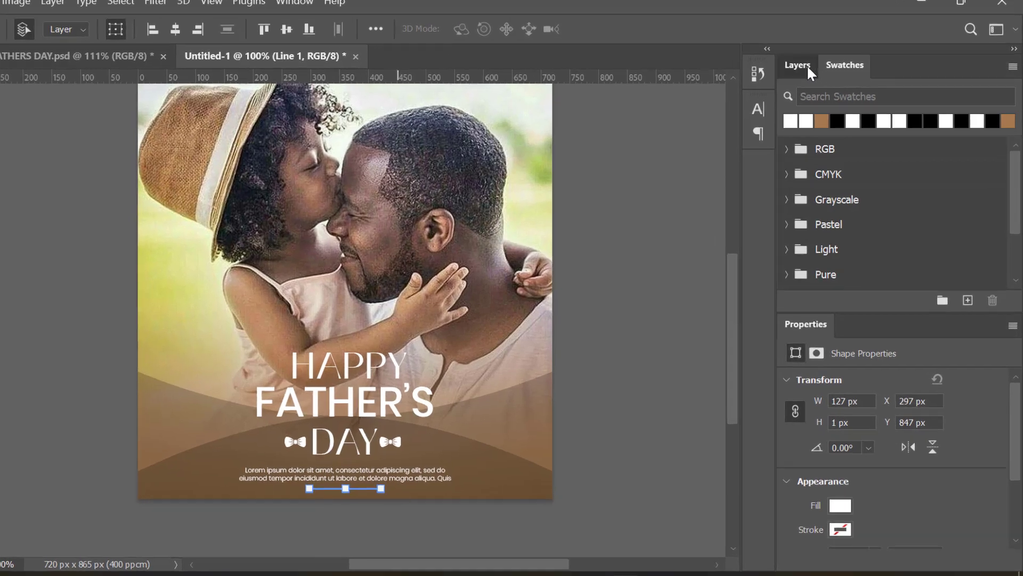
# Duplicate the Line 1 layer, move the copy straight up between DAY and the paragraph, and deselect it
pyautogui.click(815, 69)
pyautogui.moveTo(938, 166); pyautogui.dragTo(980, 274)
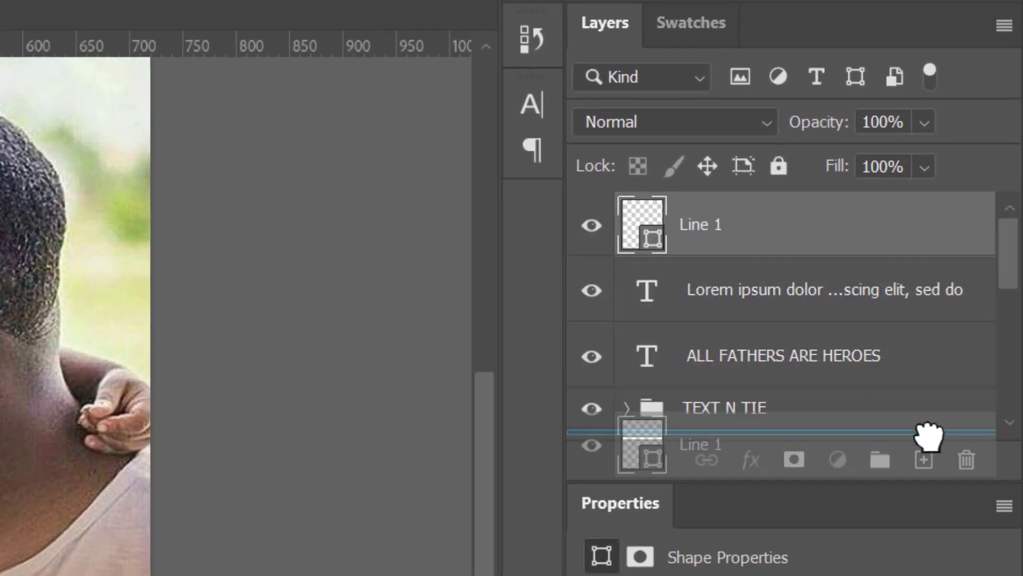
pyautogui.moveTo(929, 434); pyautogui.dragTo(925, 458)
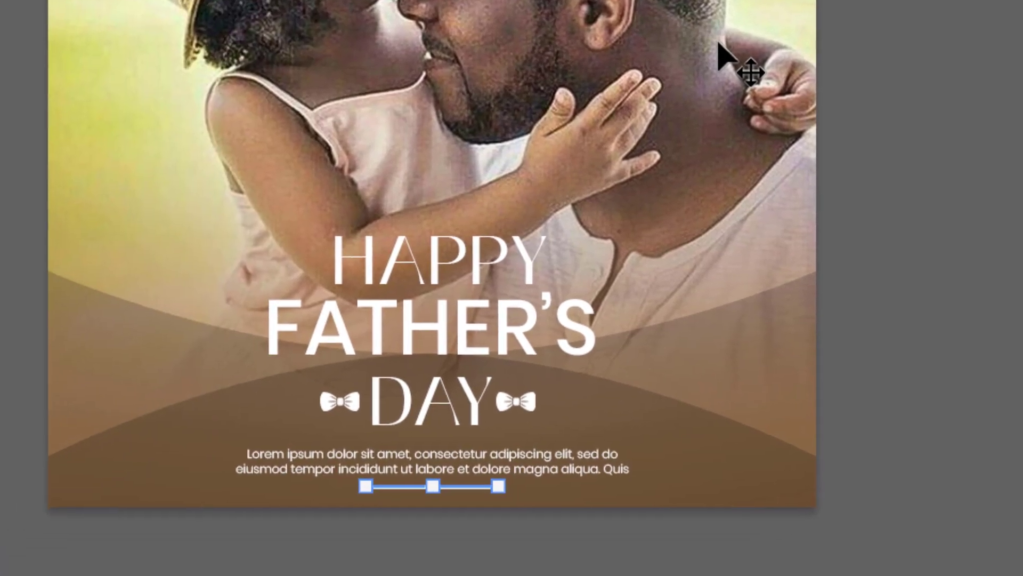
pyautogui.press('Up')
pyautogui.press('Up')
pyautogui.press('Up')
pyautogui.hotkey('shift', 'Up')
pyautogui.hotkey('shift', 'Up')
pyautogui.hotkey('shift', 'Up')
pyautogui.hotkey('shift', 'Up')
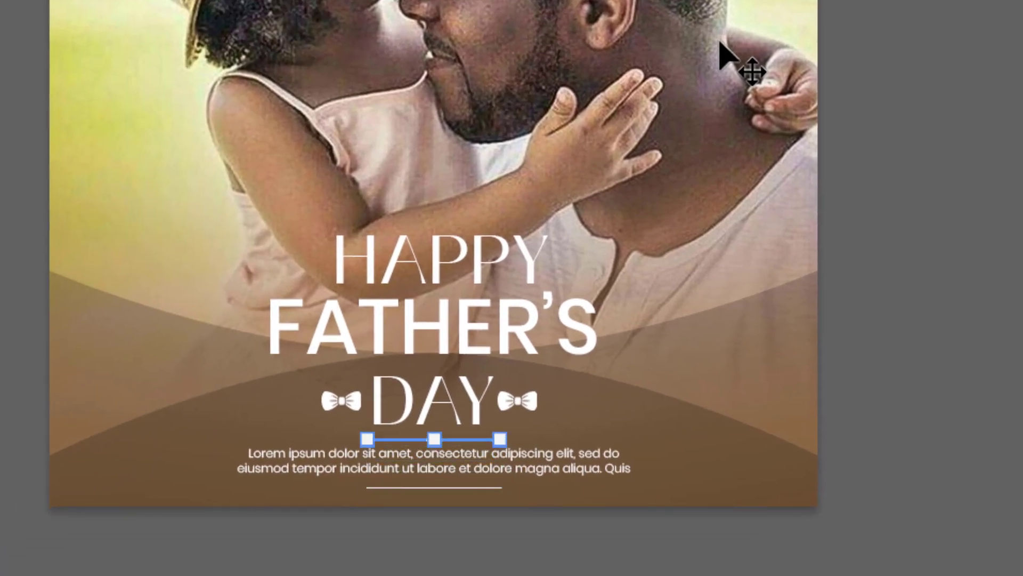
pyautogui.press('Up')
pyautogui.press('Up')
pyautogui.click(925, 422)
# Select the placeholder paragraph and nudge it down slightly to sit evenly between the two lines
pyautogui.click(578, 456)
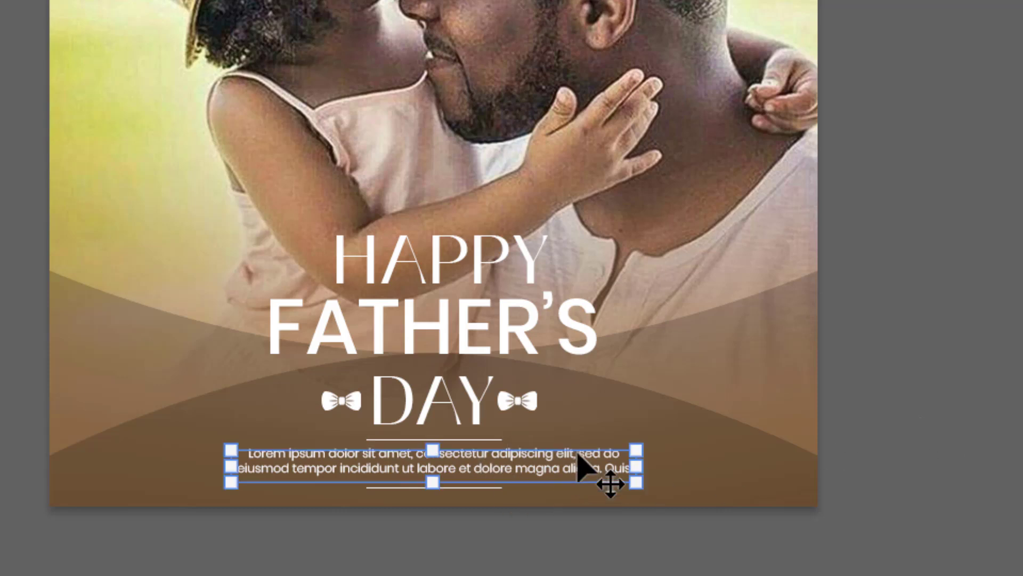
pyautogui.press('Down')
pyautogui.press('Down')
pyautogui.press('Down')
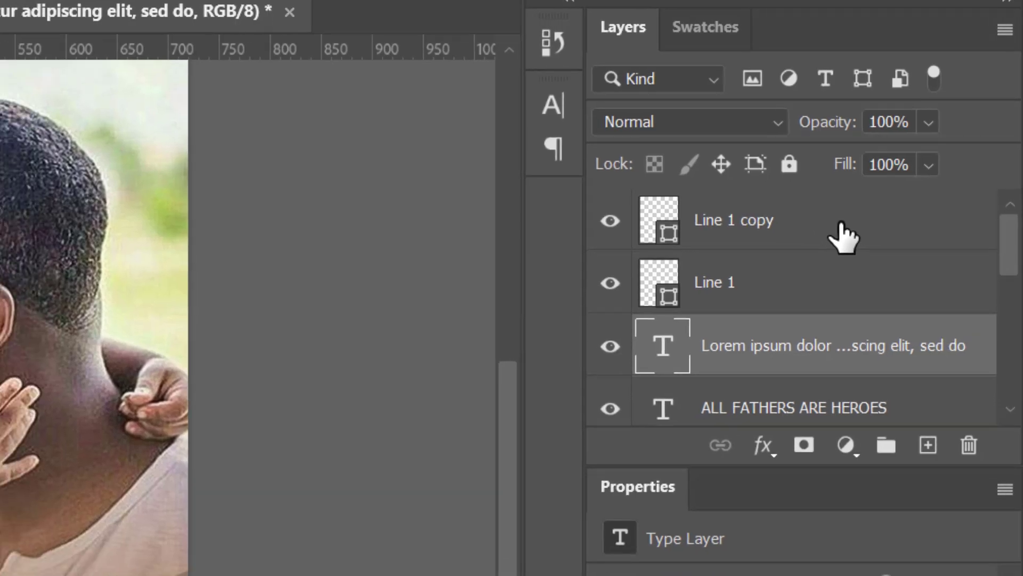
# Select both white lines together with the placeholder paragraph, nudge them down slightly and deselect them
pyautogui.keyDown('shift'); pyautogui.click(842, 223); pyautogui.keyUp('shift')
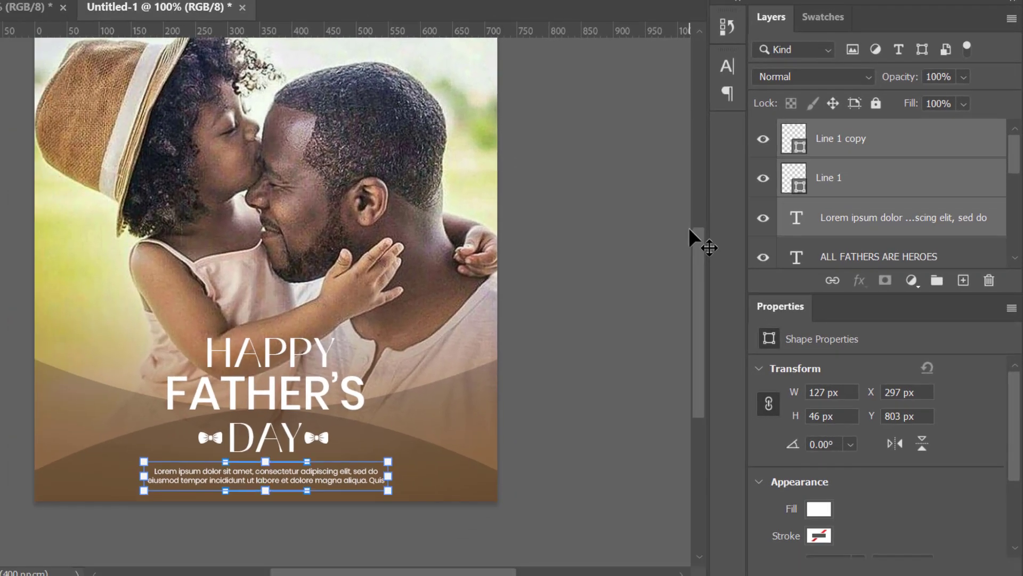
pyautogui.press('Down')
pyautogui.press('Down')
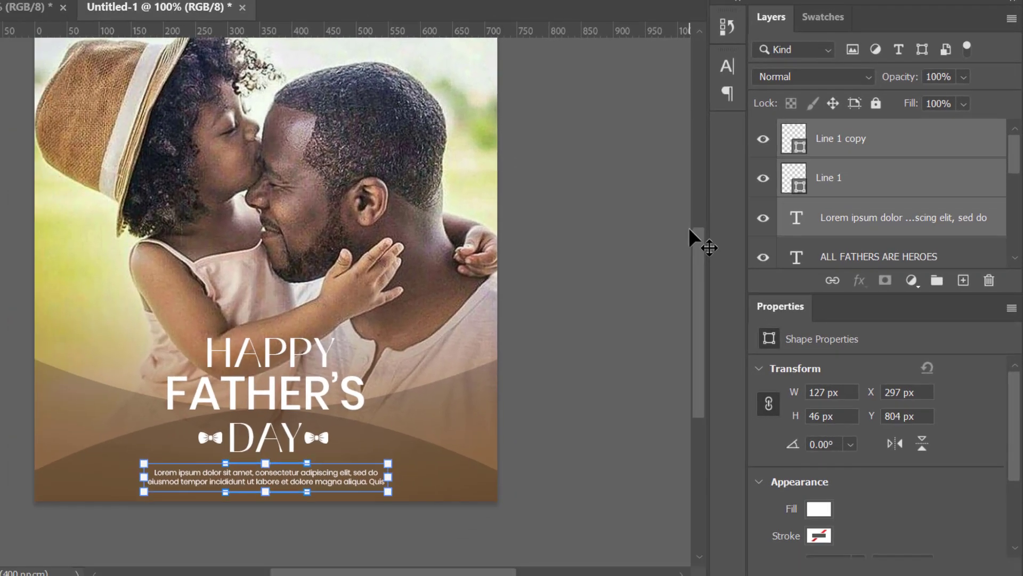
pyautogui.click(622, 317)
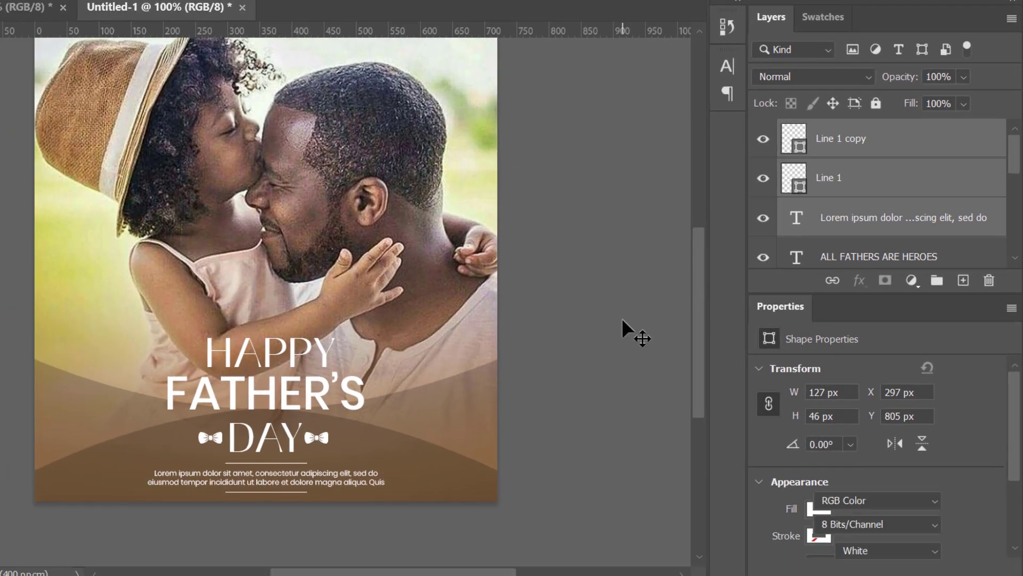
pyautogui.moveTo(364, 261); pyautogui.dragTo(377, 342)
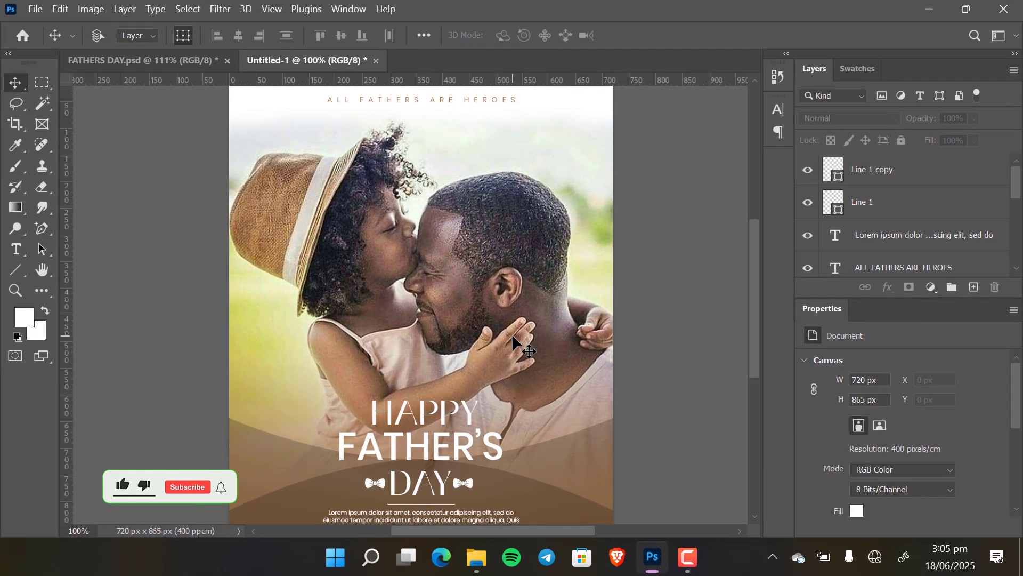
pyautogui.scroll(-1, 513, 341)
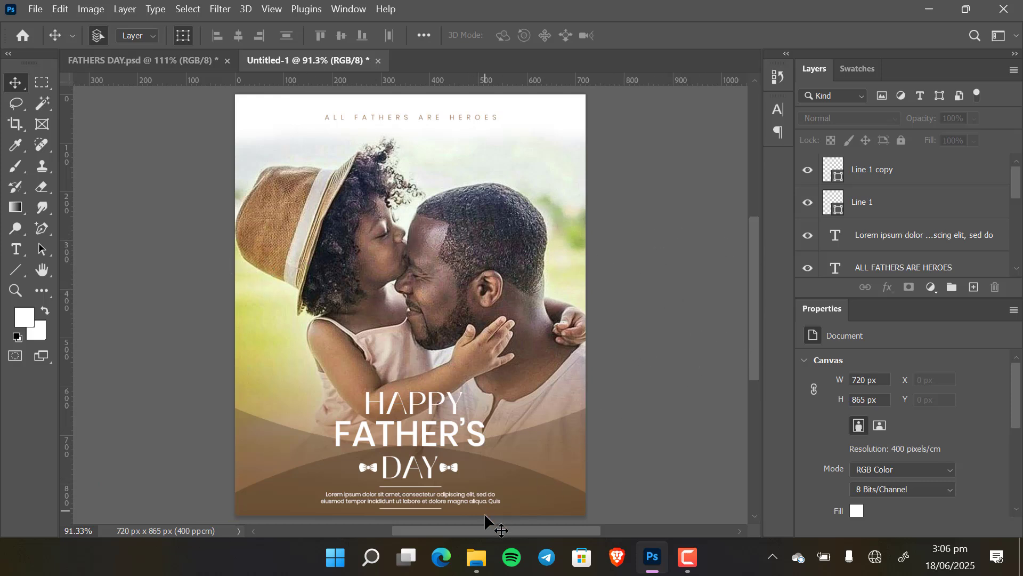
# Place the Light image from the FATHERS DAY folder into the flyer and position it over the upper part of the photo
pyautogui.moveTo(474, 561)
pyautogui.click(478, 500)
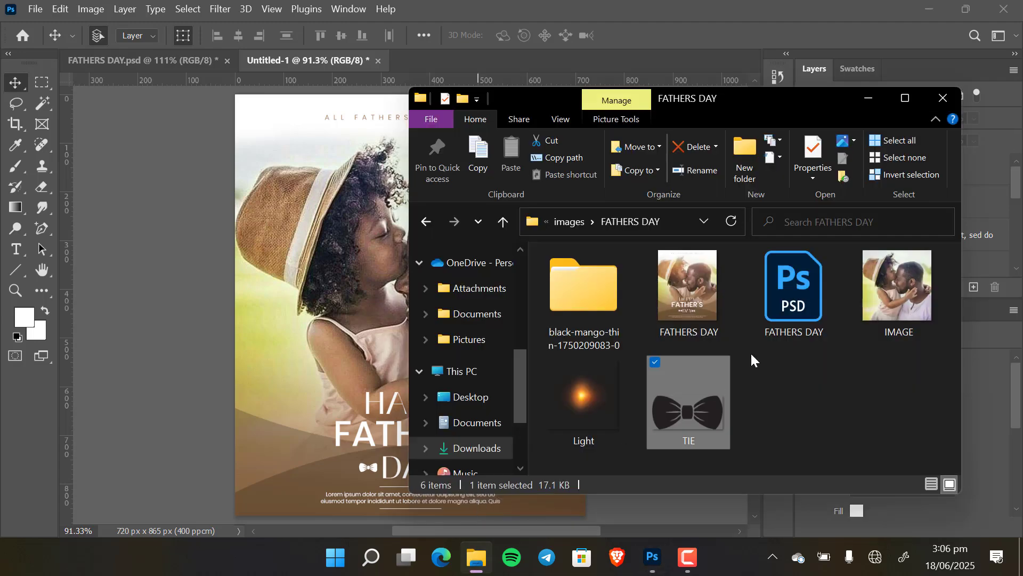
pyautogui.moveTo(581, 395); pyautogui.dragTo(274, 181)
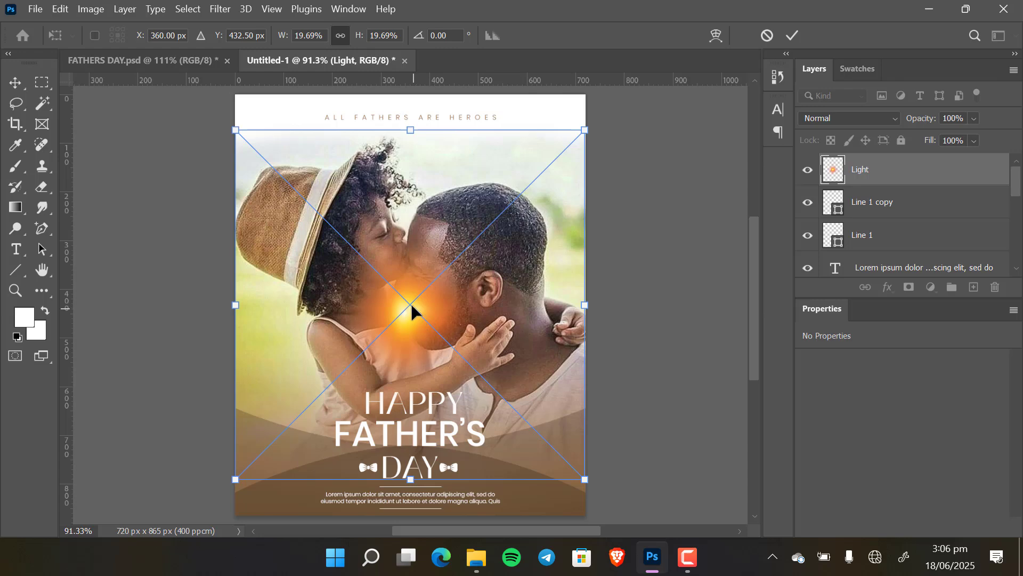
pyautogui.moveTo(411, 302); pyautogui.dragTo(472, 238)
pyautogui.click(799, 36)
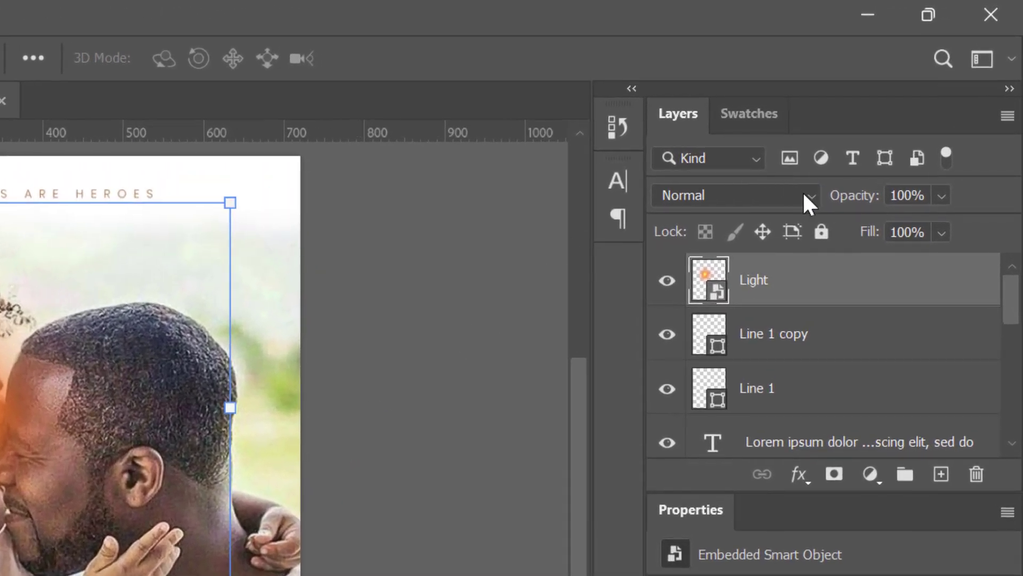
# Set the Light layer's blend mode to Screen and move the glow above the girl's hat
pyautogui.click(808, 197)
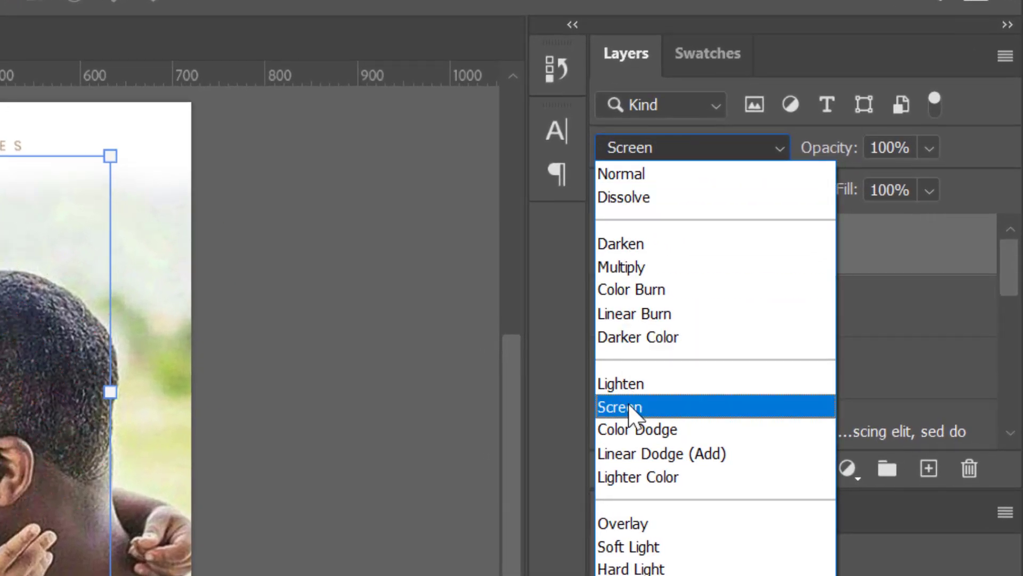
pyautogui.click(629, 408)
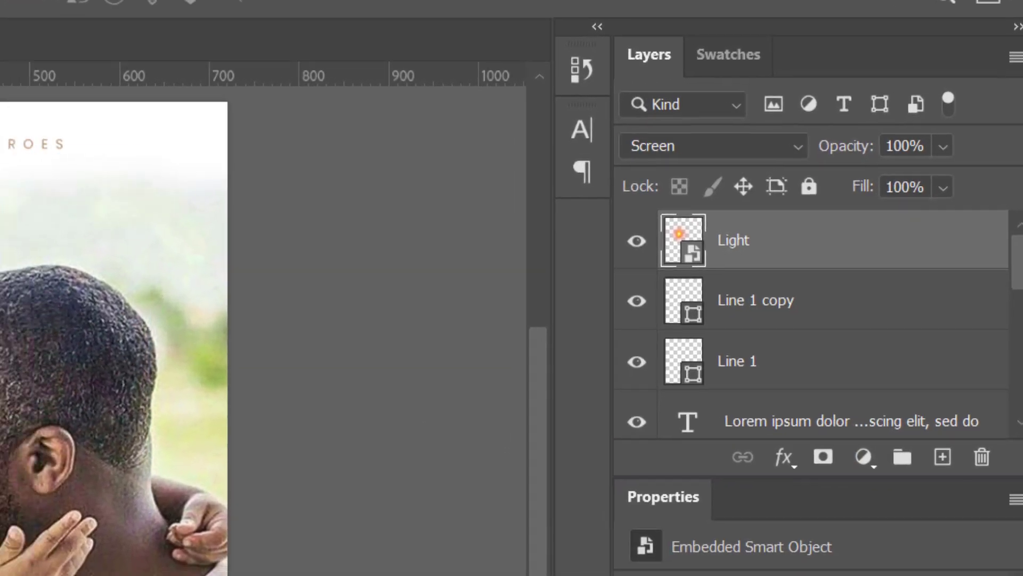
pyautogui.moveTo(242, 313); pyautogui.dragTo(273, 191)
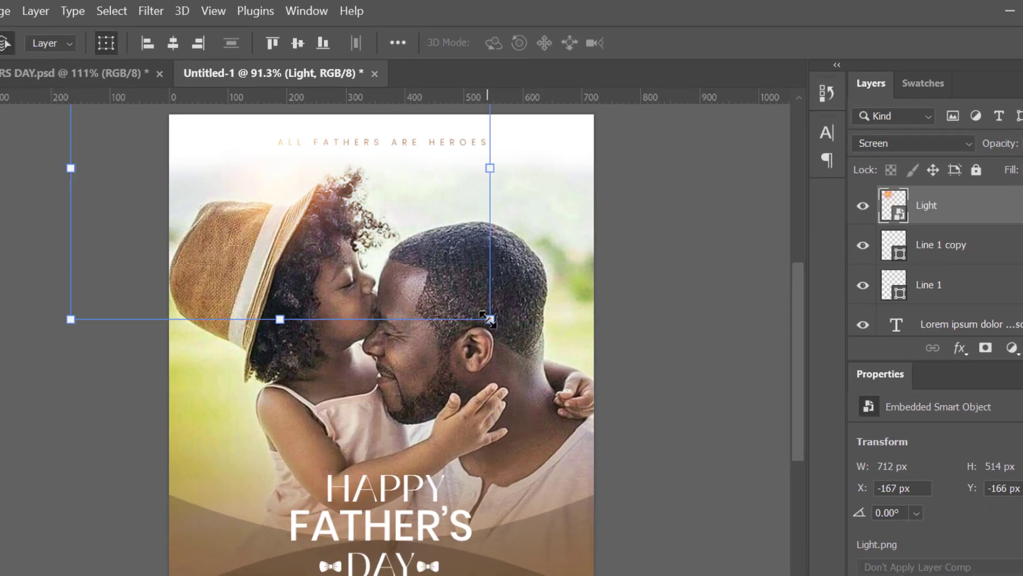
# Scale the Light layer up to 27.62% and move its glow back above the girl's hat, near the flyer's upper edge
pyautogui.moveTo(489, 319); pyautogui.dragTo(528, 417)
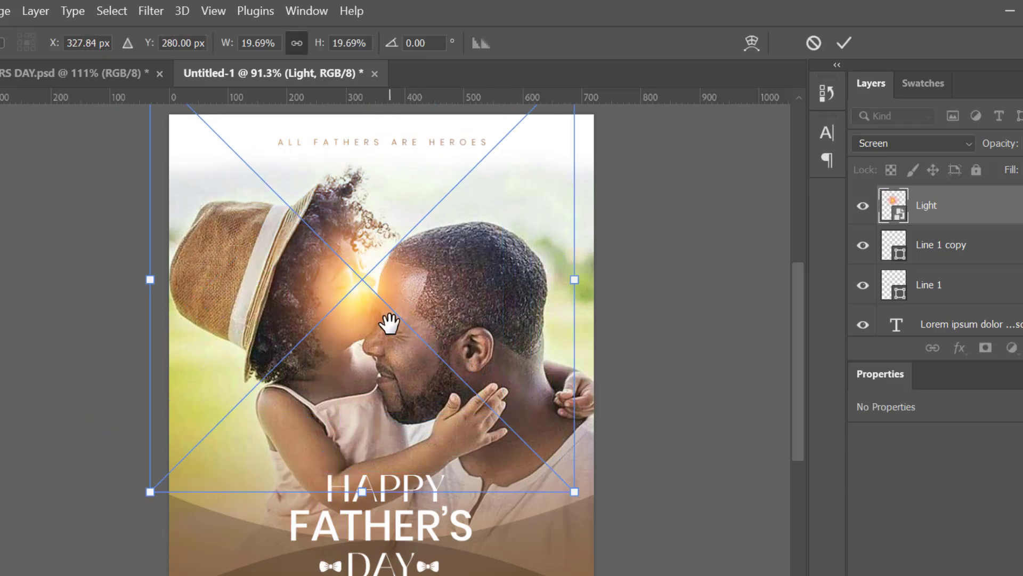
pyautogui.moveTo(389, 322); pyautogui.dragTo(318, 216)
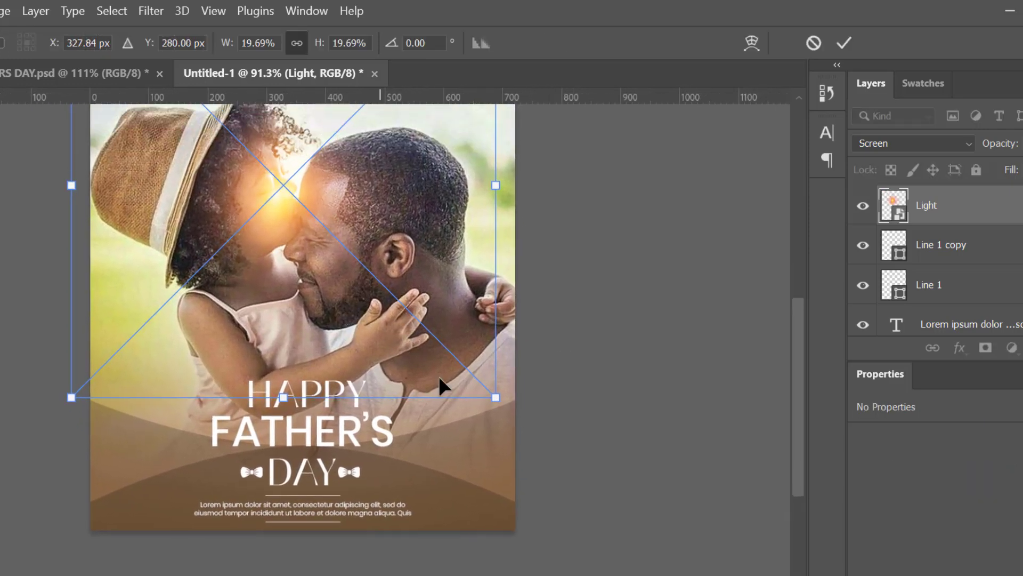
pyautogui.moveTo(495, 399); pyautogui.dragTo(672, 566)
pyautogui.moveTo(347, 339); pyautogui.dragTo(454, 496)
pyautogui.moveTo(433, 401); pyautogui.dragTo(312, 227)
pyautogui.press('Return')
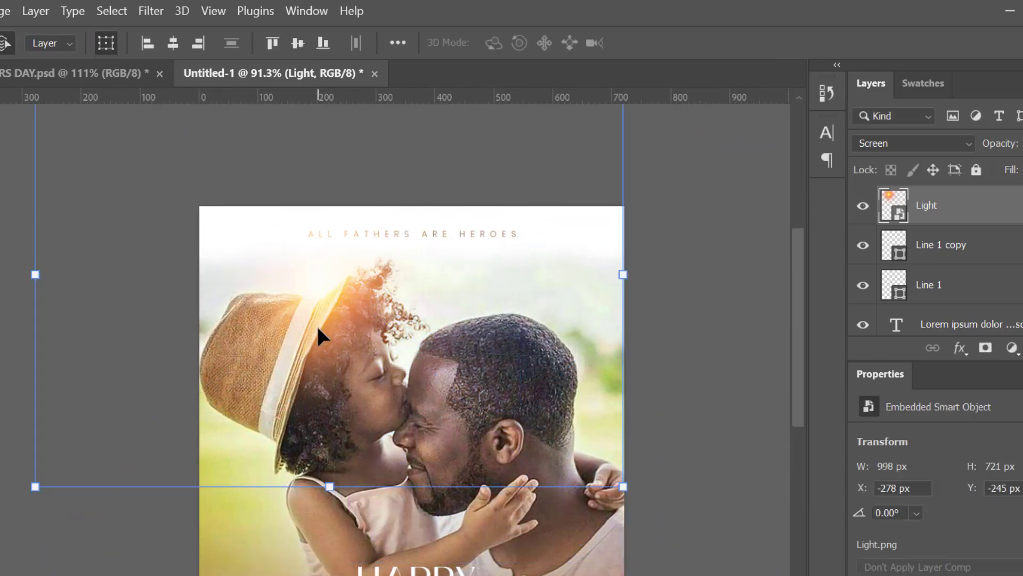
pyautogui.moveTo(311, 302); pyautogui.dragTo(313, 276)
pyautogui.moveTo(497, 552); pyautogui.dragTo(430, 391)
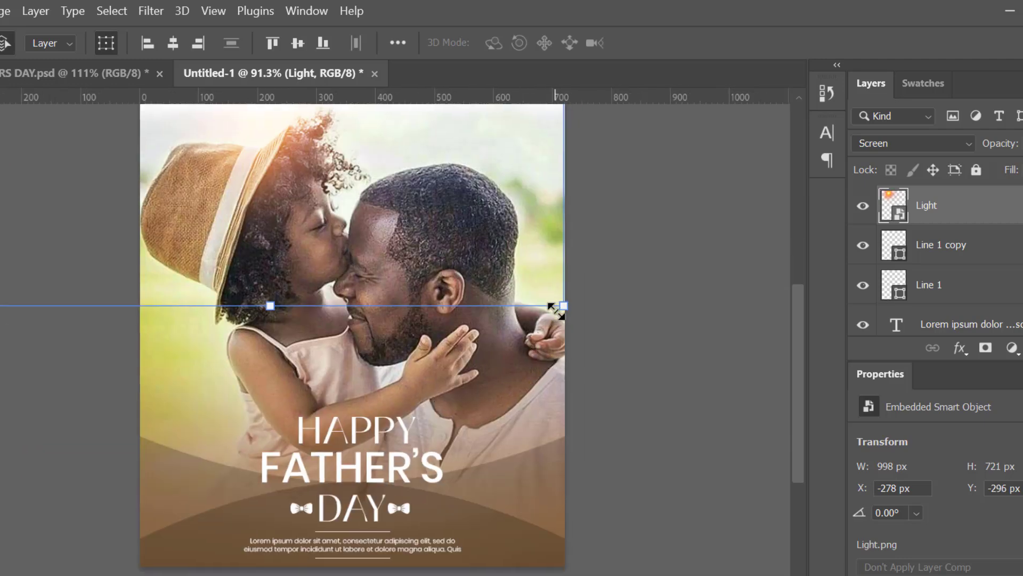
# Reposition the Light layer above the hat at about X 224 px, Y 64 px
pyautogui.moveTo(557, 311); pyautogui.dragTo(580, 370)
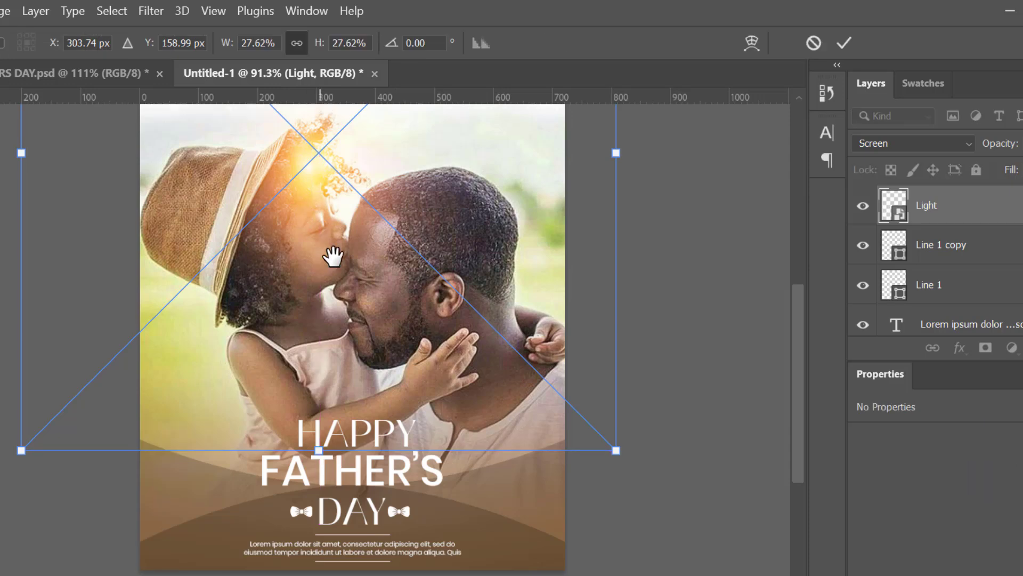
pyautogui.moveTo(333, 256); pyautogui.dragTo(407, 429)
pyautogui.moveTo(405, 392); pyautogui.dragTo(358, 333)
pyautogui.moveTo(493, 573); pyautogui.dragTo(458, 418)
pyautogui.moveTo(305, 117); pyautogui.dragTo(422, 539)
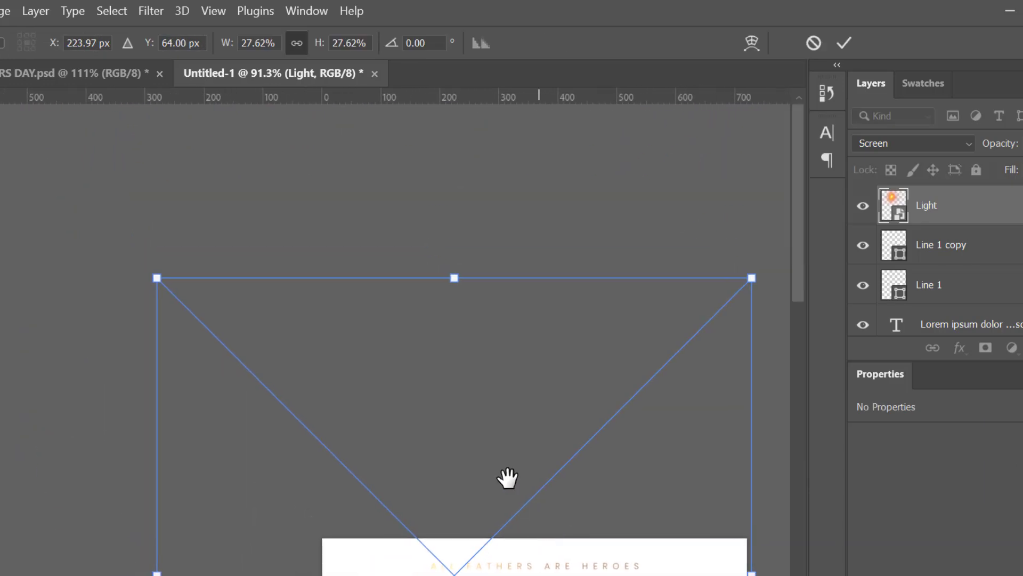
pyautogui.moveTo(507, 477); pyautogui.dragTo(359, 154)
pyautogui.moveTo(373, 429); pyautogui.dragTo(397, 320)
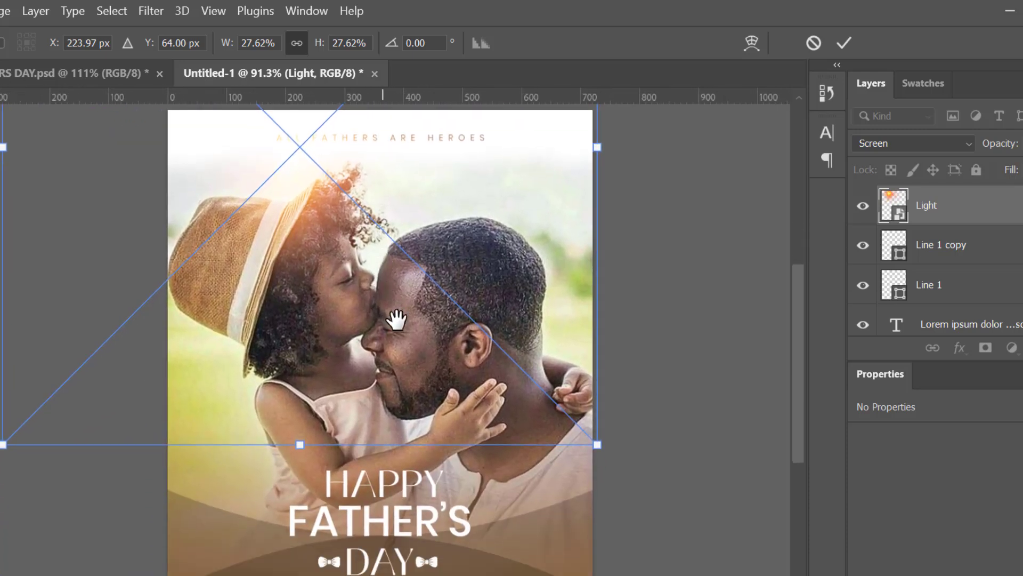
# Enlarge the Light layer to 33.21% and move its centre to about X 227 px, Y 41 px
pyautogui.moveTo(597, 443); pyautogui.dragTo(717, 565)
pyautogui.moveTo(361, 280); pyautogui.dragTo(389, 366)
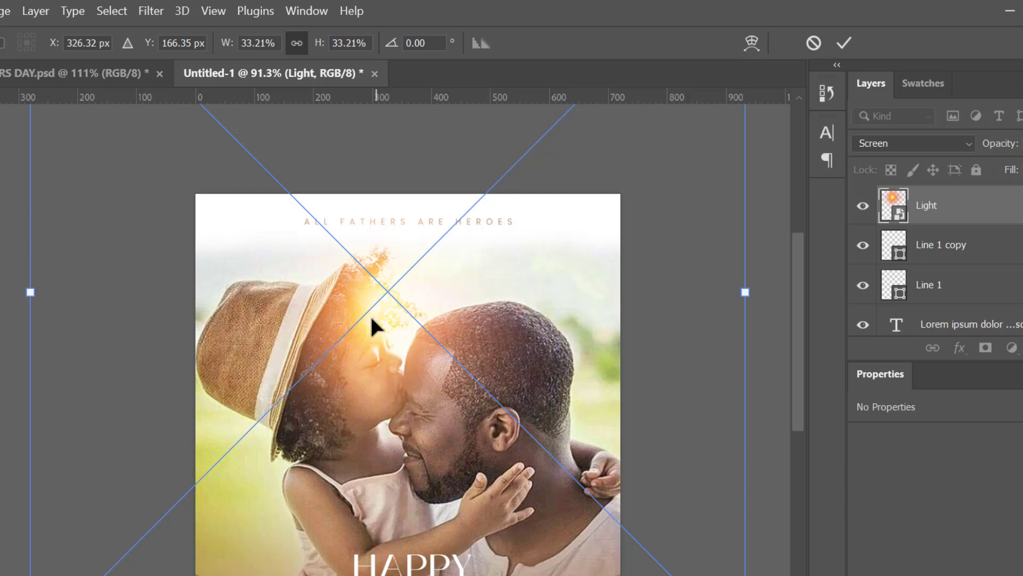
pyautogui.moveTo(371, 319); pyautogui.dragTo(319, 247)
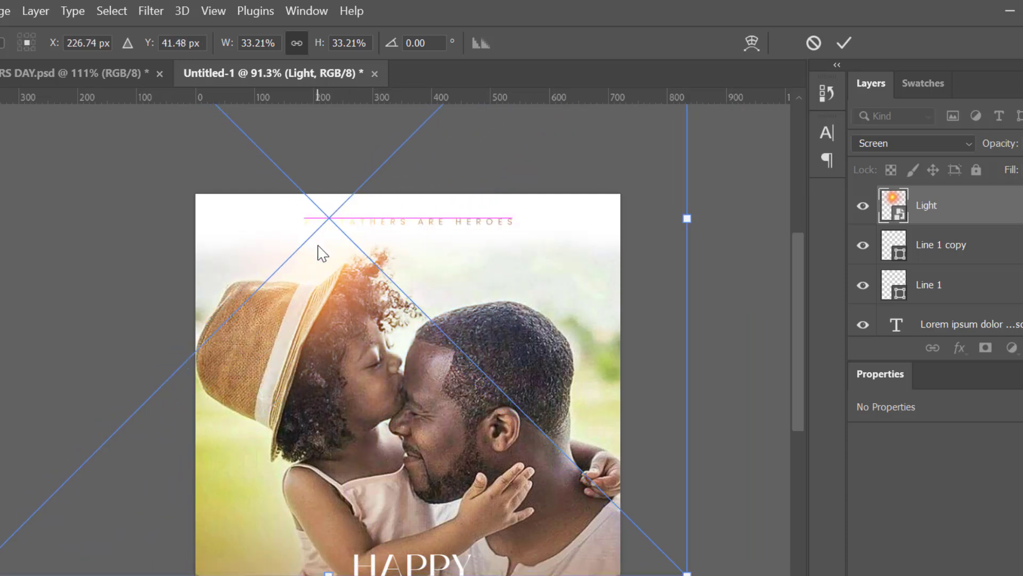
pyautogui.moveTo(441, 487); pyautogui.dragTo(423, 475)
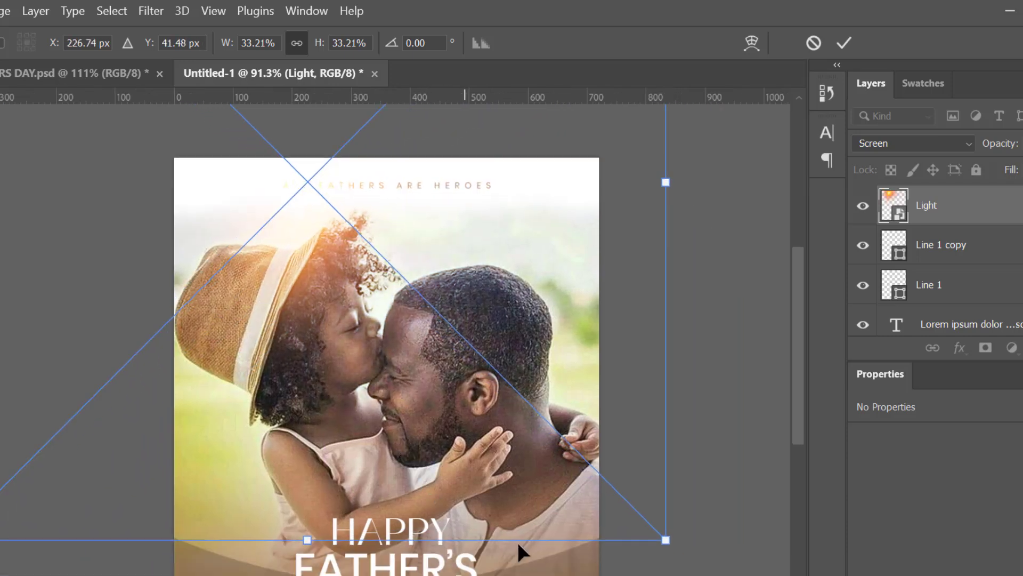
# Enlarge the Light layer to 37.03%, place its centre above the hat at Y 64 px and apply the transform
pyautogui.moveTo(665, 539); pyautogui.dragTo(749, 575)
pyautogui.moveTo(320, 335); pyautogui.dragTo(354, 411)
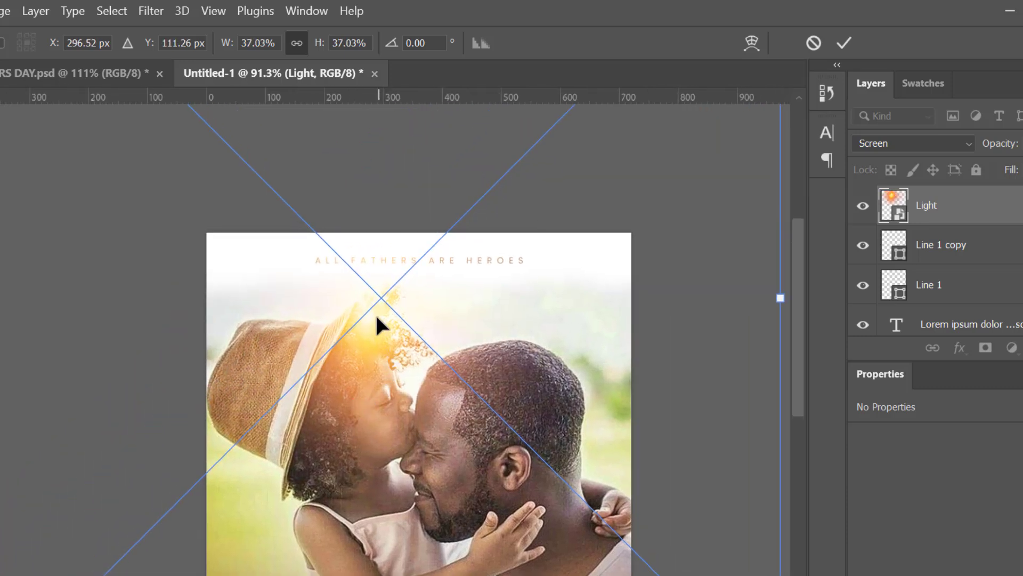
pyautogui.moveTo(380, 319); pyautogui.dragTo(358, 285)
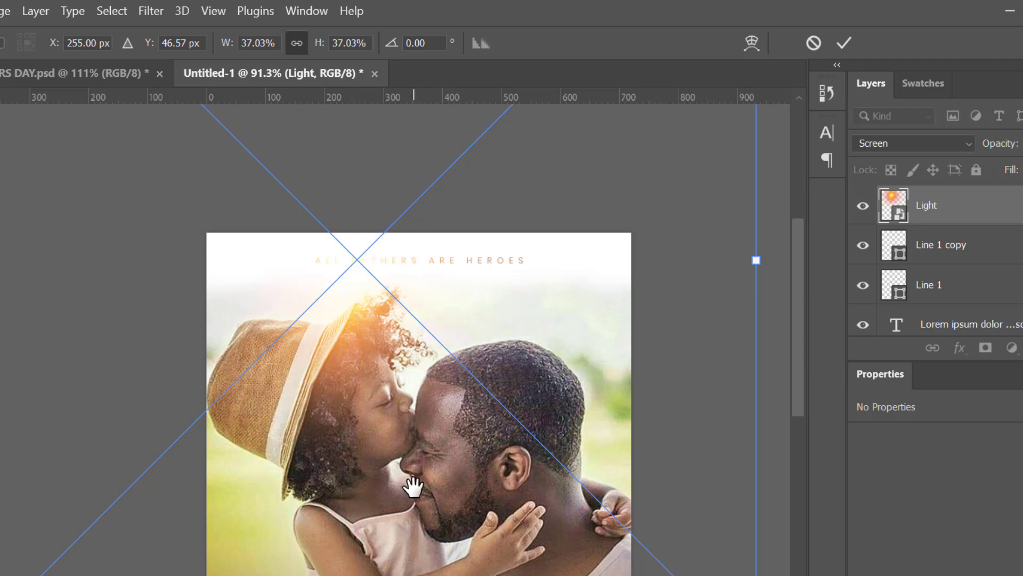
pyautogui.moveTo(411, 484); pyautogui.dragTo(373, 410)
pyautogui.moveTo(315, 189); pyautogui.dragTo(301, 198)
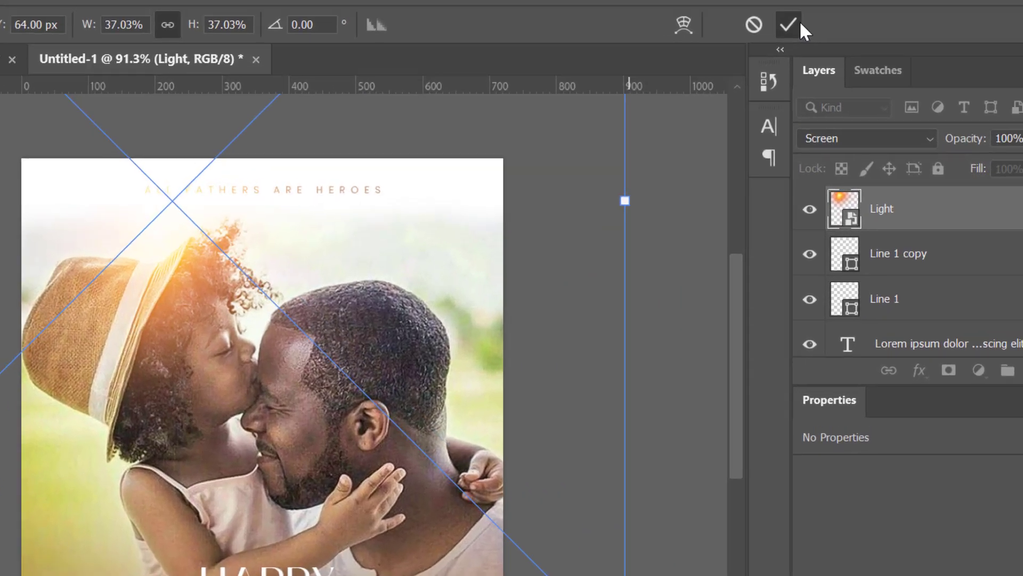
pyautogui.click(843, 43)
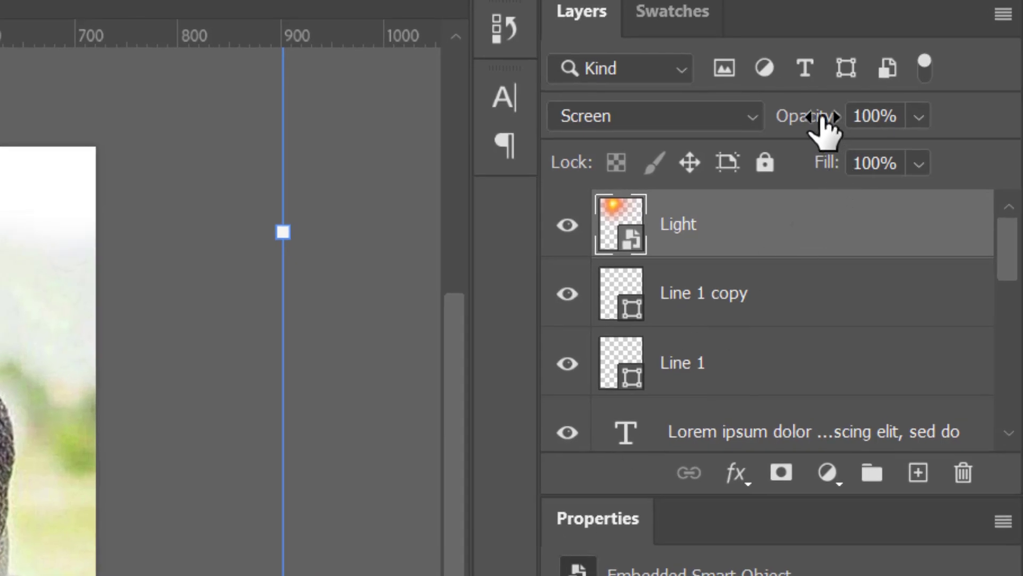
# Reduce the Light layer's opacity to 74% and duplicate the layer
pyautogui.moveTo(822, 126); pyautogui.dragTo(789, 126)
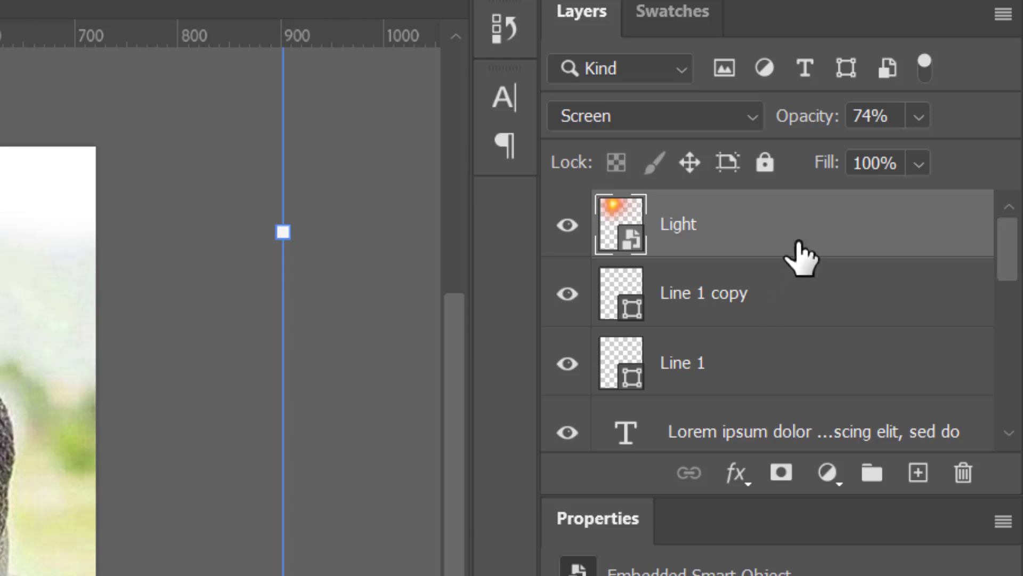
pyautogui.moveTo(799, 251); pyautogui.dragTo(918, 473)
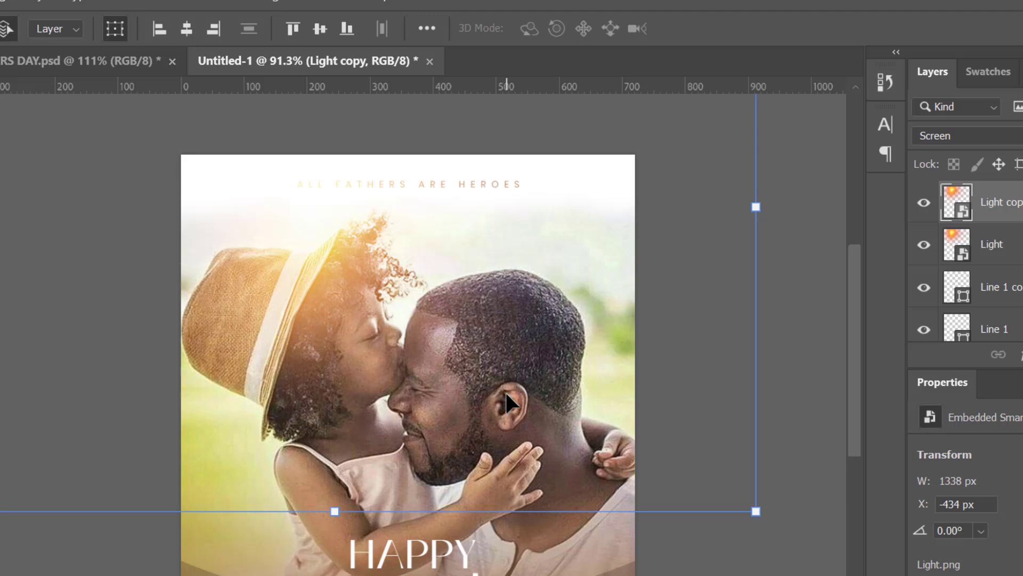
# Move the Light copy horizontally to the right, above the father's head, to X -23 px
pyautogui.hotkey('shift', 'Right')
pyautogui.hotkey('shift', 'Right')
pyautogui.hotkey('shift', 'Right')
pyautogui.hotkey('shift', 'Right')
pyautogui.hotkey('shift', 'Right')
pyautogui.hotkey('shift', 'Right')
pyautogui.hotkey('shift', 'Right')
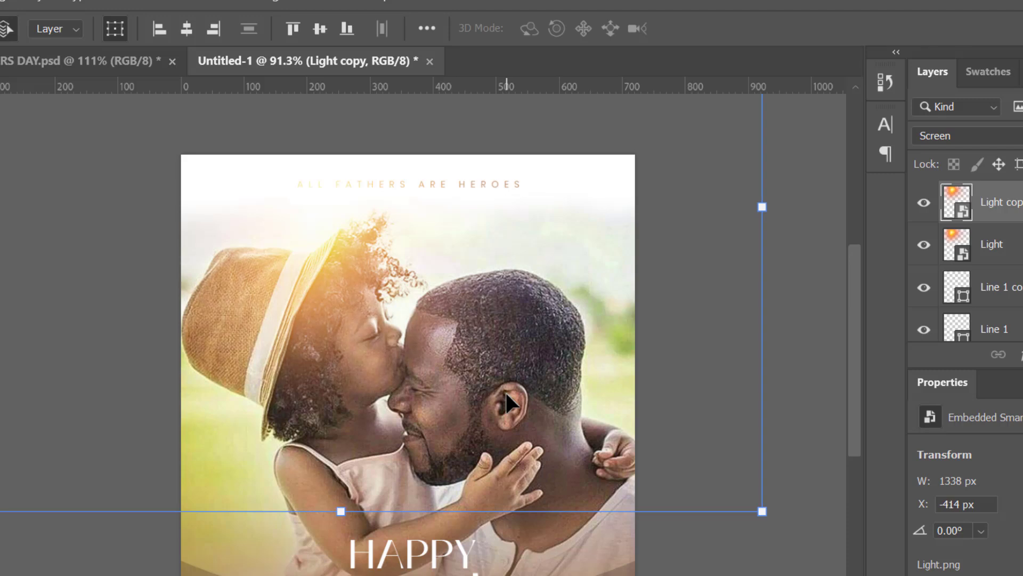
pyautogui.hotkey('shift', 'Right')
pyautogui.hotkey('shift', 'Right')
pyautogui.hotkey('shift', 'Right')
pyautogui.hotkey('shift', 'Right')
pyautogui.hotkey('shift', 'Right')
pyautogui.hotkey('shift', 'Right')
pyautogui.hotkey('shift', 'Right')
pyautogui.hotkey('shift', 'Right')
pyautogui.hotkey('shift', 'Right')
pyautogui.hotkey('shift', 'Right')
pyautogui.hotkey('shift', 'Right')
pyautogui.hotkey('shift', 'Right')
pyautogui.hotkey('shift', 'Right')
pyautogui.hotkey('shift', 'Right')
pyautogui.hotkey('shift', 'Right')
pyautogui.hotkey('shift', 'Right')
pyautogui.hotkey('shift', 'Right')
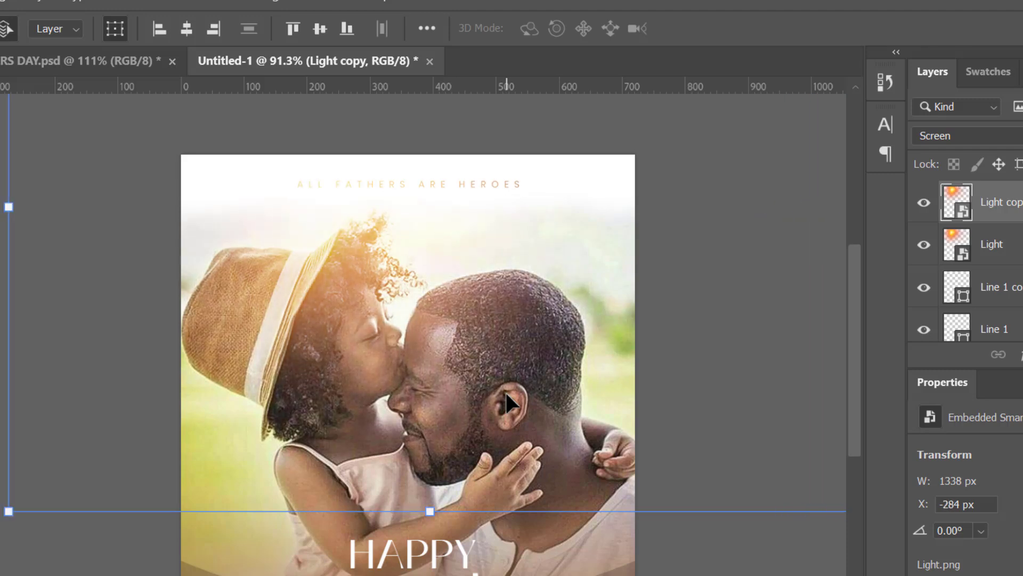
pyautogui.hotkey('shift', 'Right')
pyautogui.hotkey('shift', 'Right')
pyautogui.hotkey('shift', 'Right')
pyautogui.hotkey('shift', 'Right')
pyautogui.hotkey('shift', 'Right')
pyautogui.hotkey('shift', 'Right')
pyautogui.hotkey('shift', 'Right')
pyautogui.hotkey('shift', 'Right')
pyautogui.hotkey('shift', 'Right')
pyautogui.hotkey('shift', 'Right')
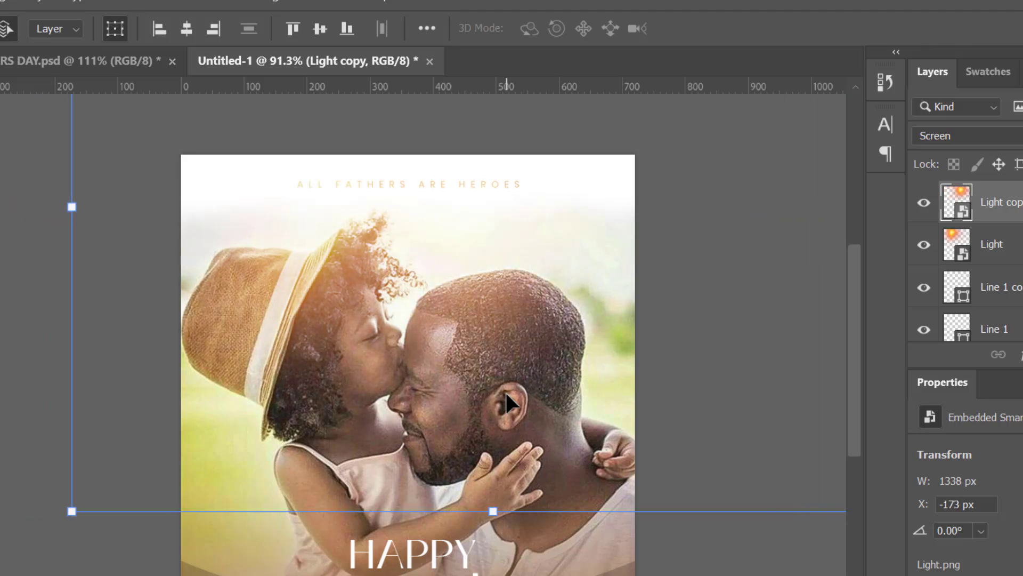
pyautogui.hotkey('shift', 'Right')
pyautogui.hotkey('shift', 'Right')
pyautogui.hotkey('shift', 'Right')
pyautogui.hotkey('shift', 'Right')
pyautogui.hotkey('shift', 'Right')
pyautogui.hotkey('shift', 'Right')
pyautogui.hotkey('shift', 'Right')
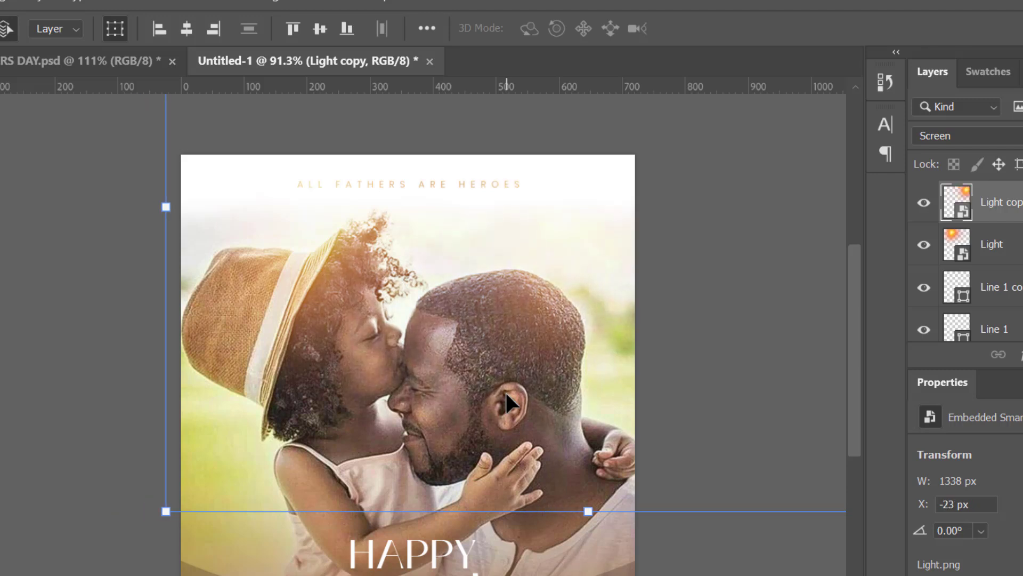
# Fine-tune the Light copy's placement above the father's head, settling it slightly higher at X -43 px
pyautogui.hotkey('shift', 'Left')
pyautogui.hotkey('shift', 'Left')
pyautogui.hotkey('shift', 'Left')
pyautogui.hotkey('shift', 'Left')
pyautogui.hotkey('shift', 'Left')
pyautogui.hotkey('shift', 'Left')
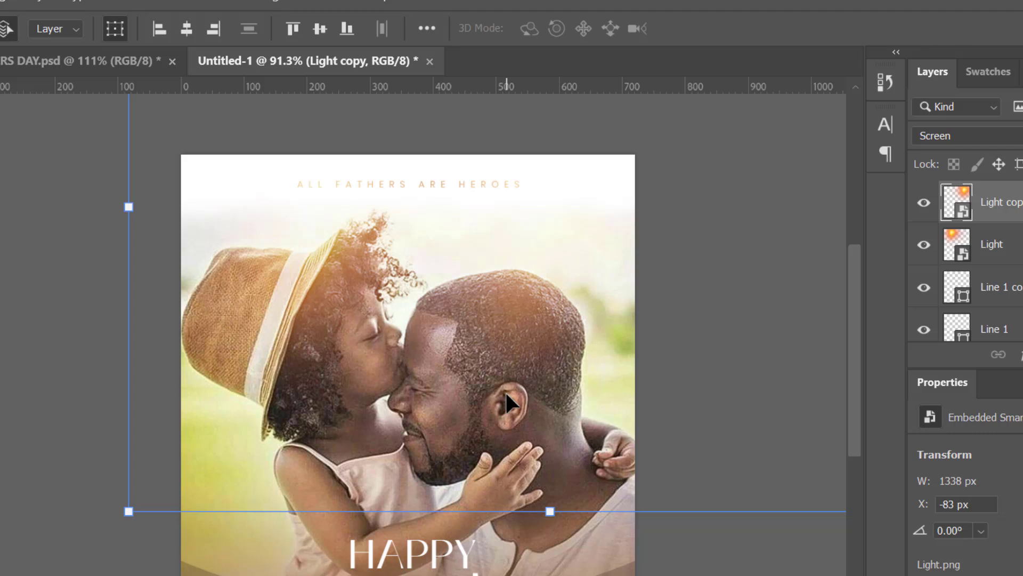
pyautogui.hotkey('shift', 'Right')
pyautogui.hotkey('shift', 'Right')
pyautogui.hotkey('shift', 'Right')
pyautogui.hotkey('shift', 'Right')
pyautogui.hotkey('shift', 'Right')
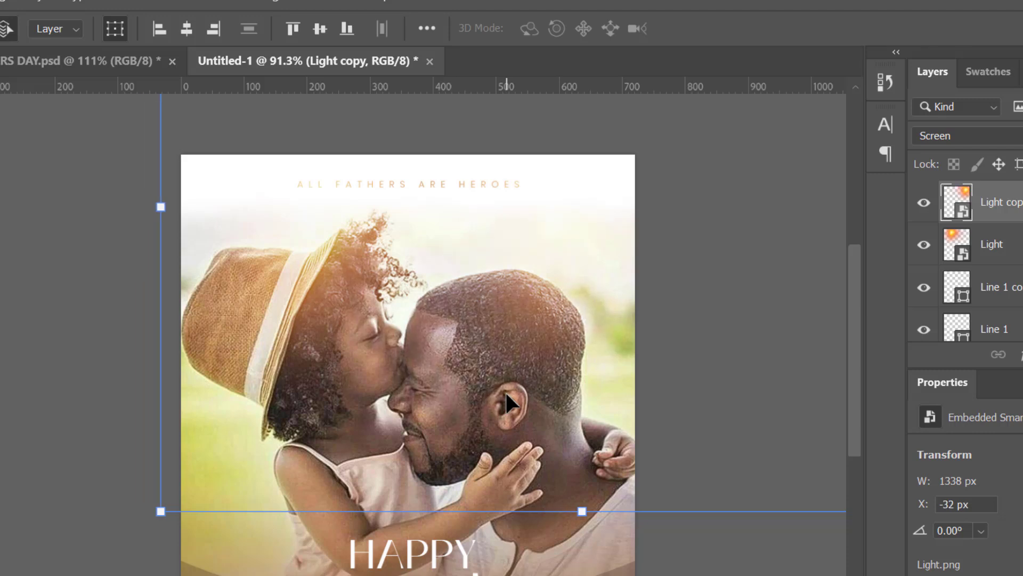
pyautogui.press('Right')
pyautogui.press('Right')
pyautogui.press('Right')
pyautogui.press('Right')
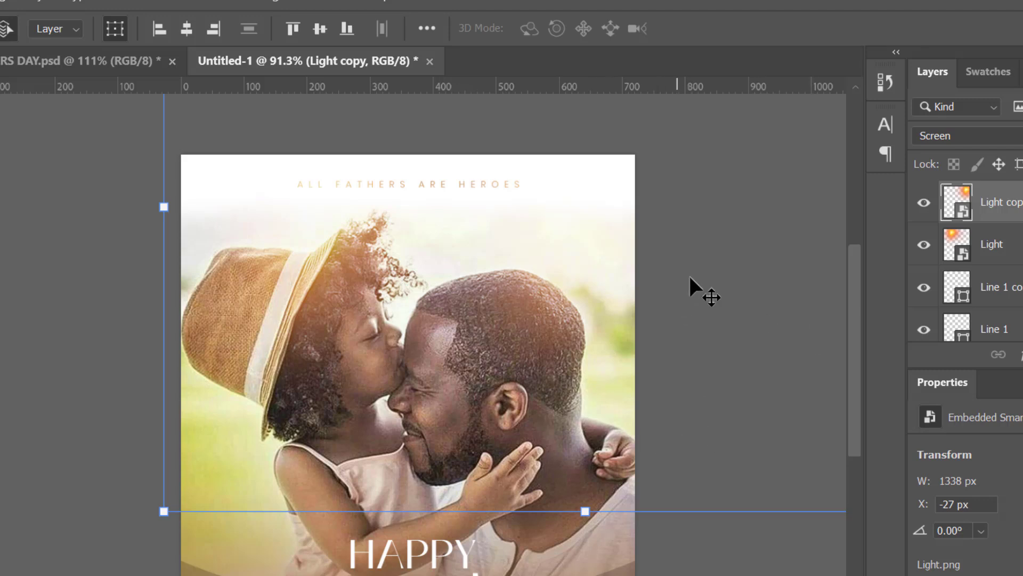
pyautogui.moveTo(690, 277)
pyautogui.mouseDown()
pyautogui.moveTo(680, 246)
pyautogui.moveTo(688, 257)
pyautogui.mouseUp()
pyautogui.press('space')
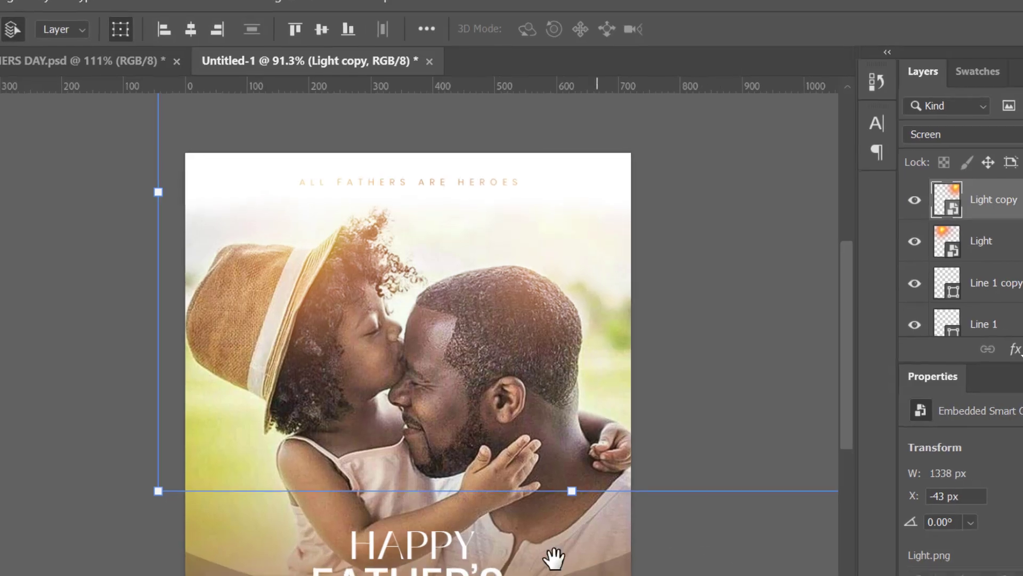
pyautogui.moveTo(570, 557); pyautogui.dragTo(574, 503)
pyautogui.click(735, 525)
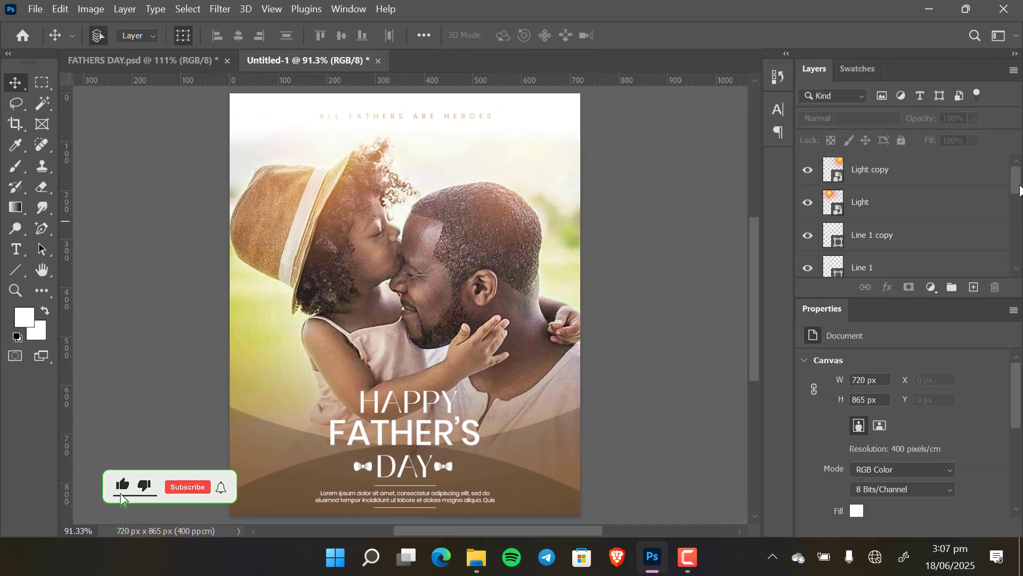
pyautogui.moveTo(1019, 189); pyautogui.dragTo(1020, 224)
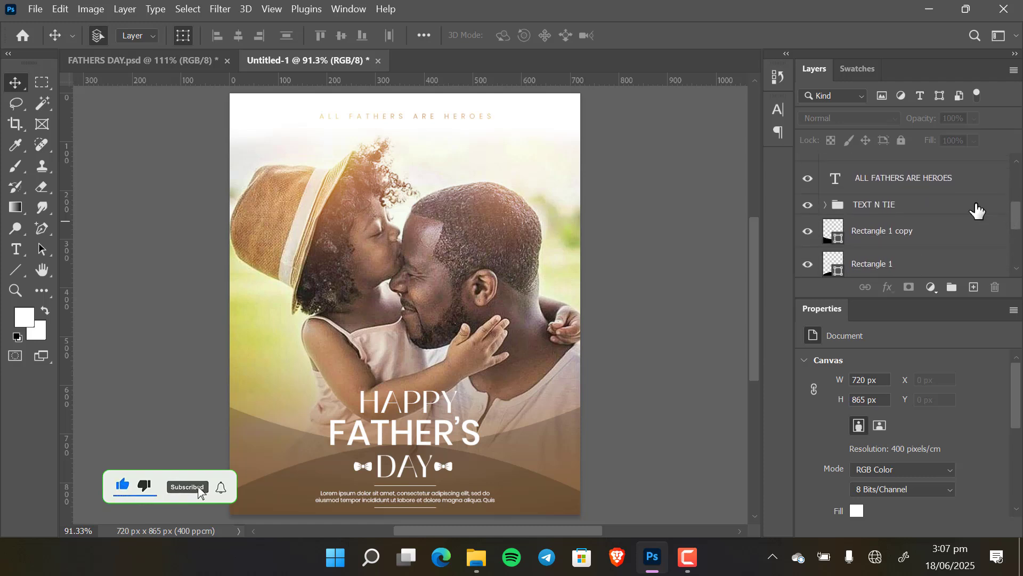
pyautogui.click(905, 181)
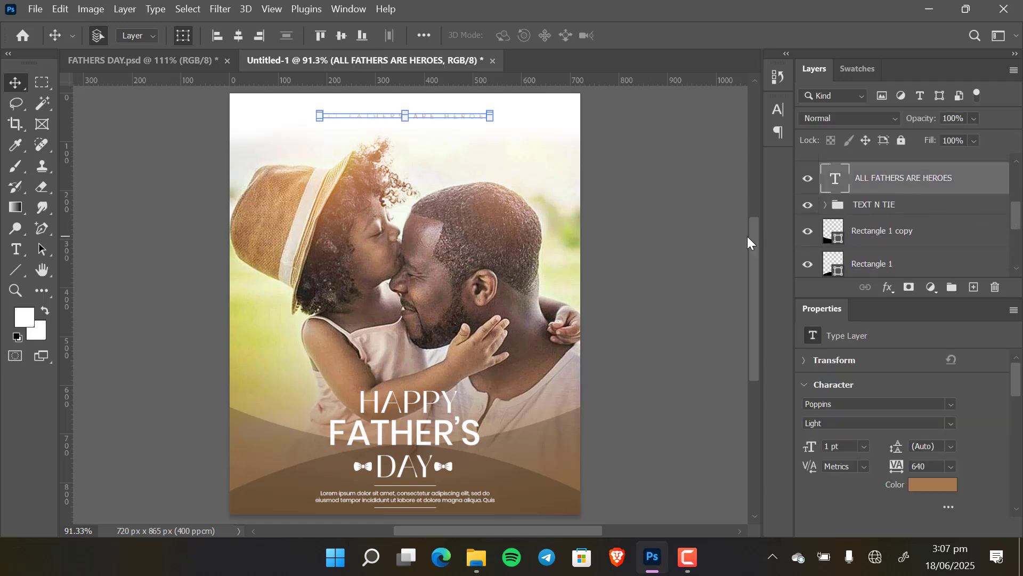
pyautogui.moveTo(1015, 220); pyautogui.dragTo(1015, 177)
pyautogui.click(900, 177)
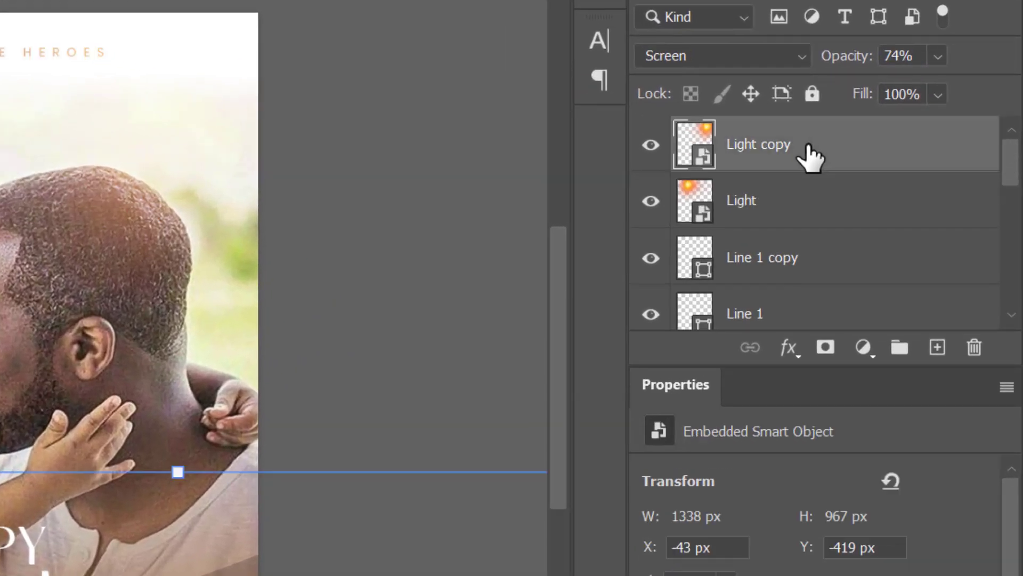
# Add a layer mask to the Light layer and paint black with a soft 99 px brush over the first words of the top tagline
pyautogui.click(726, 201)
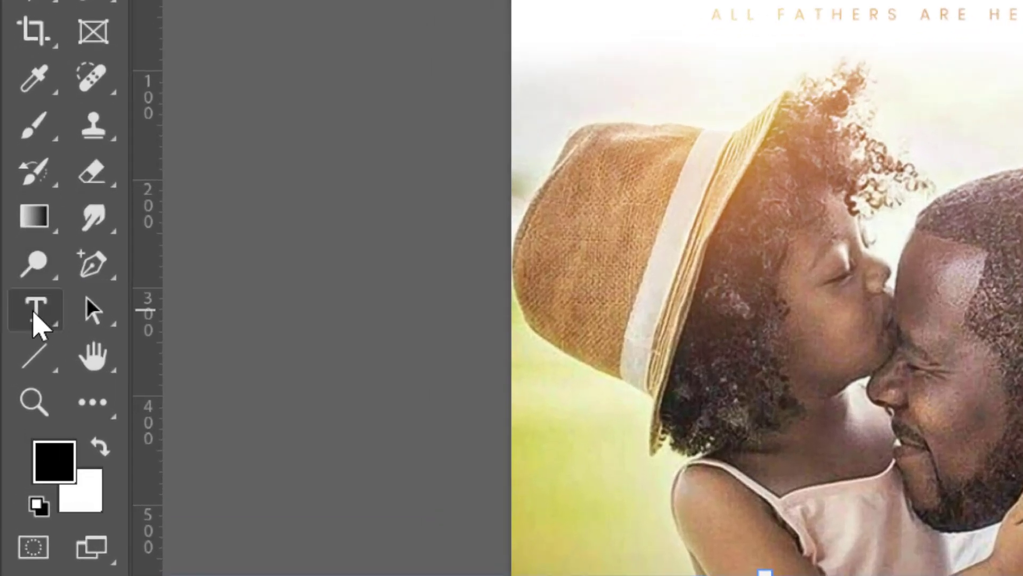
pyautogui.click(34, 315)
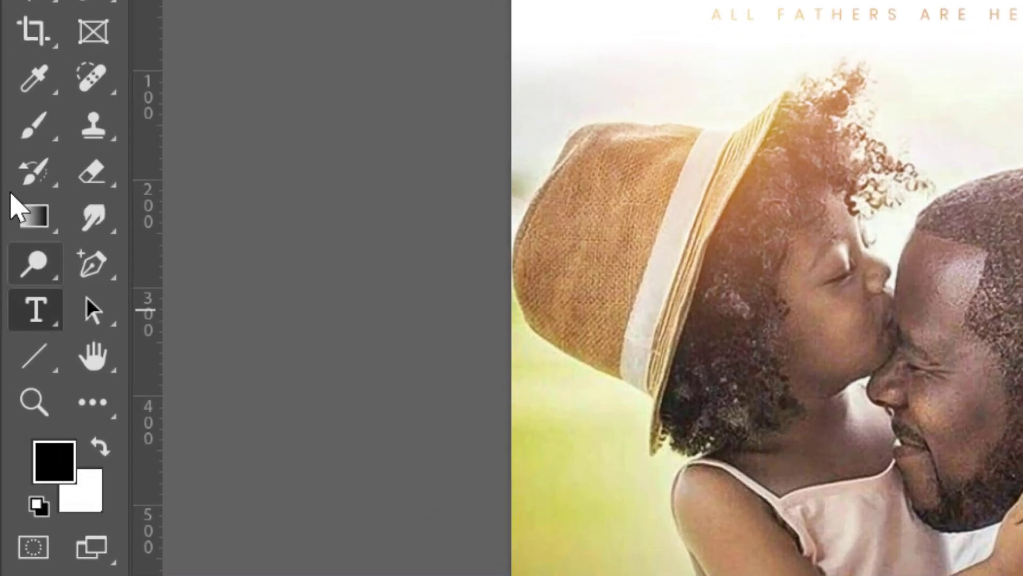
pyautogui.click(36, 126)
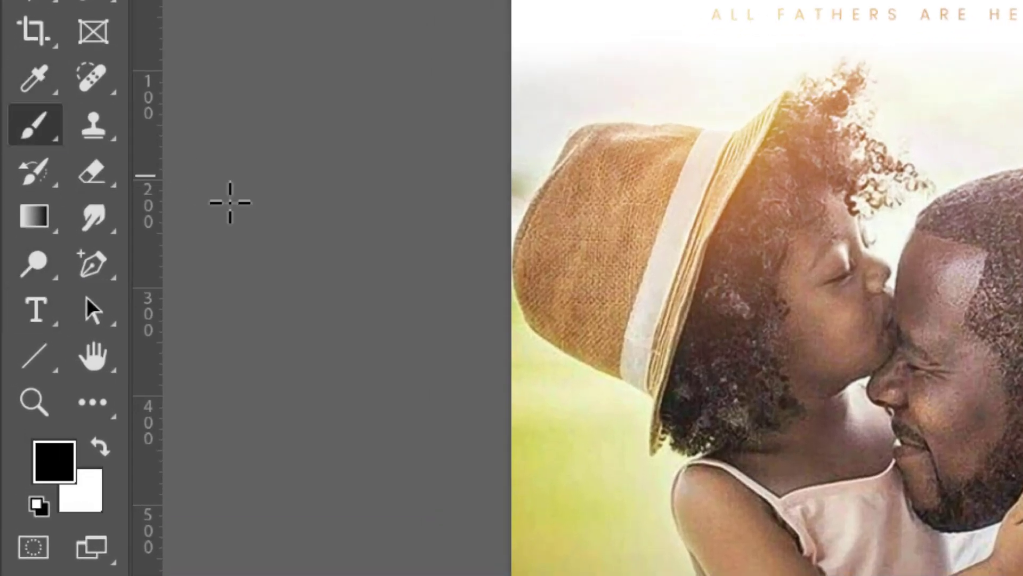
pyautogui.press('b')
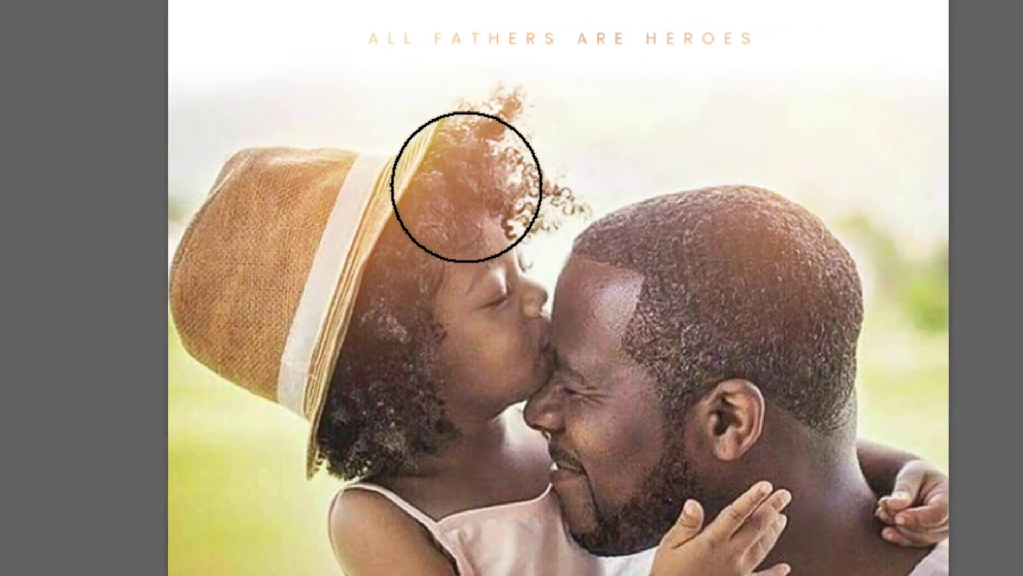
pyautogui.moveTo(658, 225); pyautogui.dragTo(664, 367)
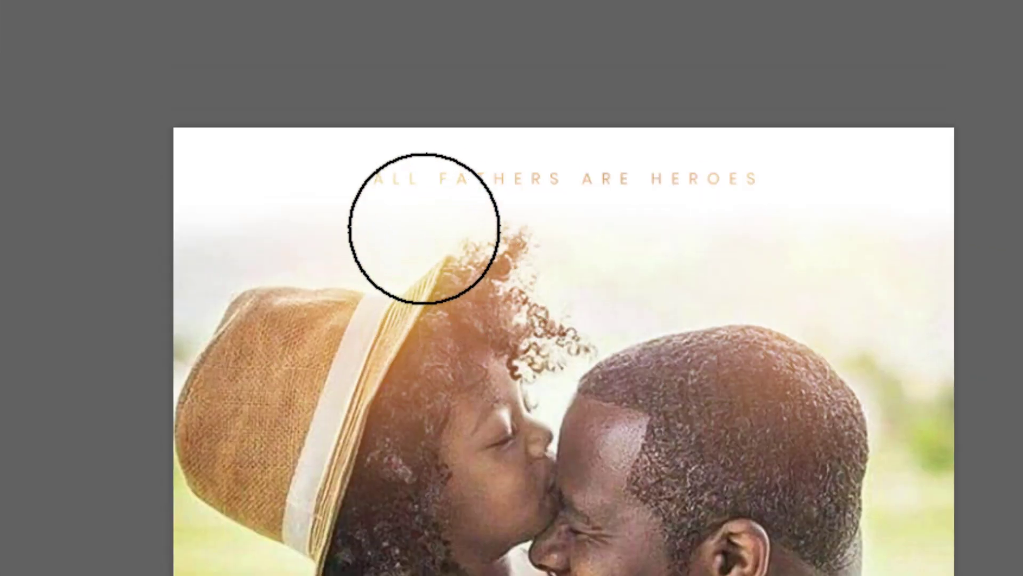
pyautogui.rightClick(423, 228)
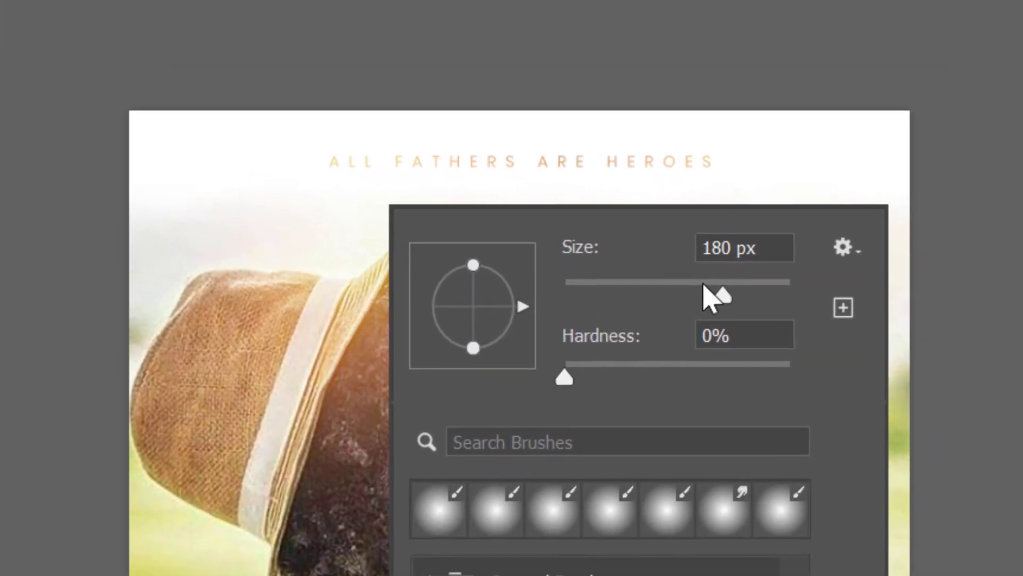
pyautogui.moveTo(748, 308); pyautogui.dragTo(738, 297)
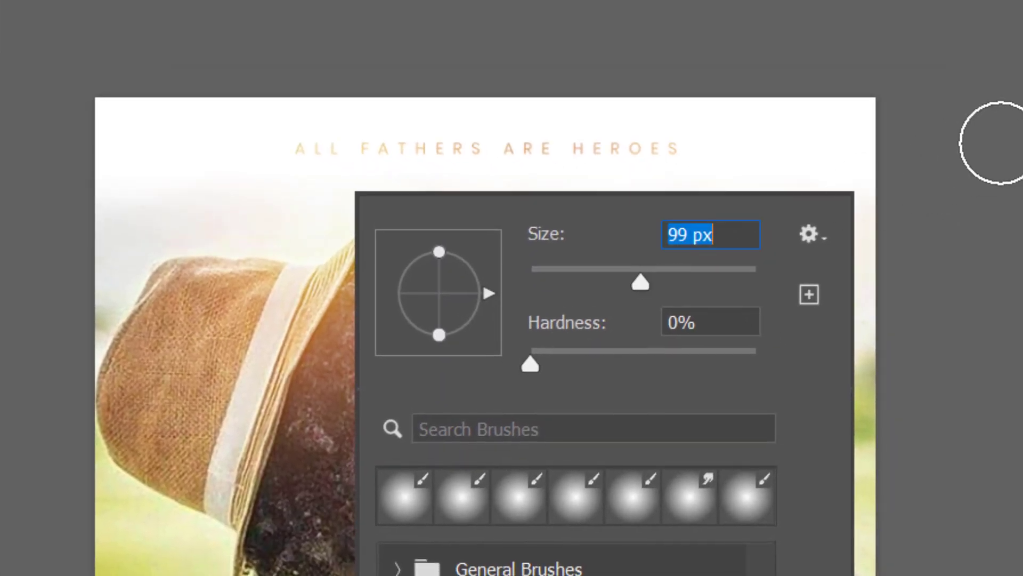
pyautogui.click(997, 142)
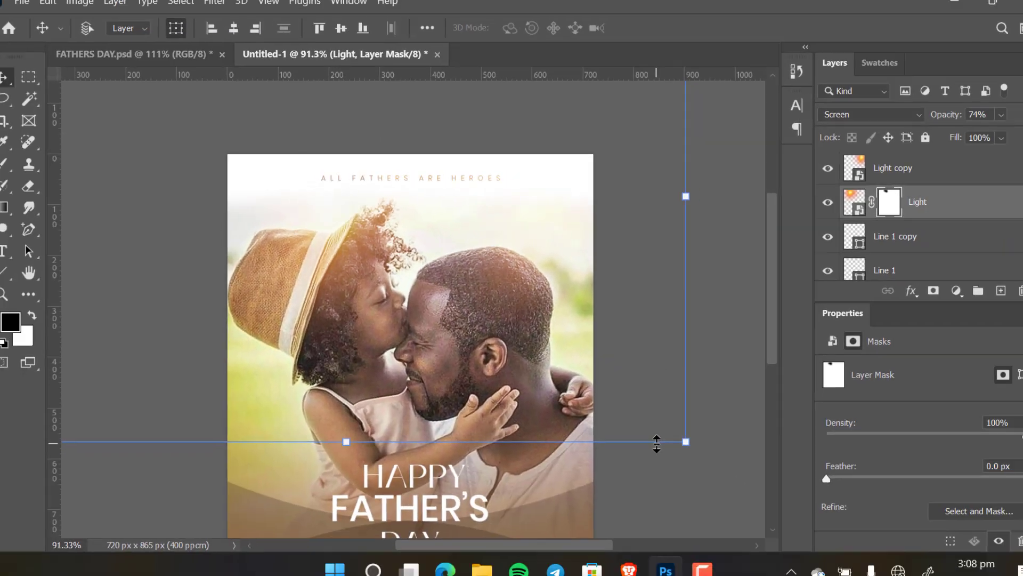
# Deselect the layer, fit the flyer to the window and view it in full-screen mode without panels
pyautogui.hotkey('ctrl', '-')
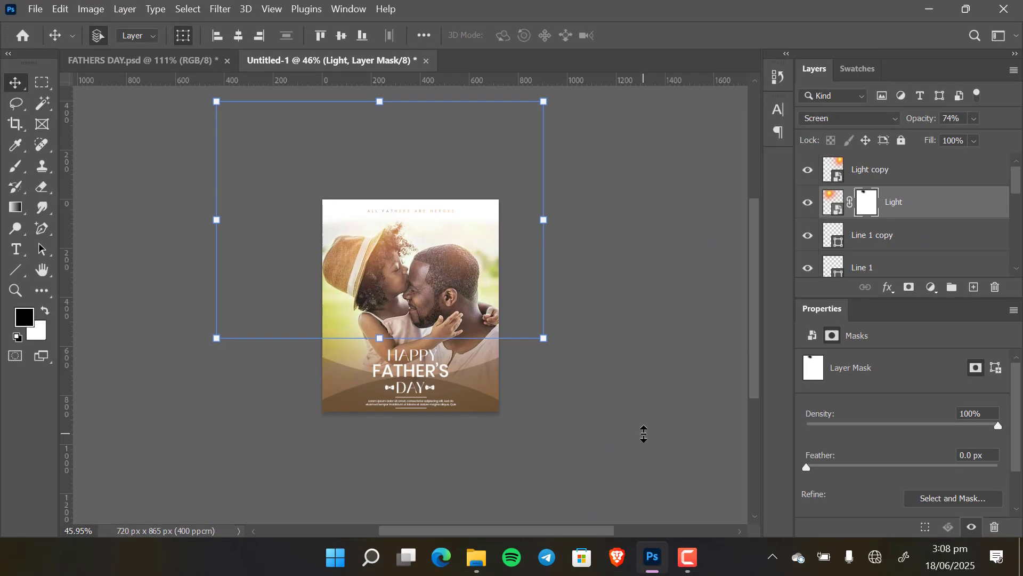
pyautogui.click(642, 430)
pyautogui.hotkey('ctrl', '0')
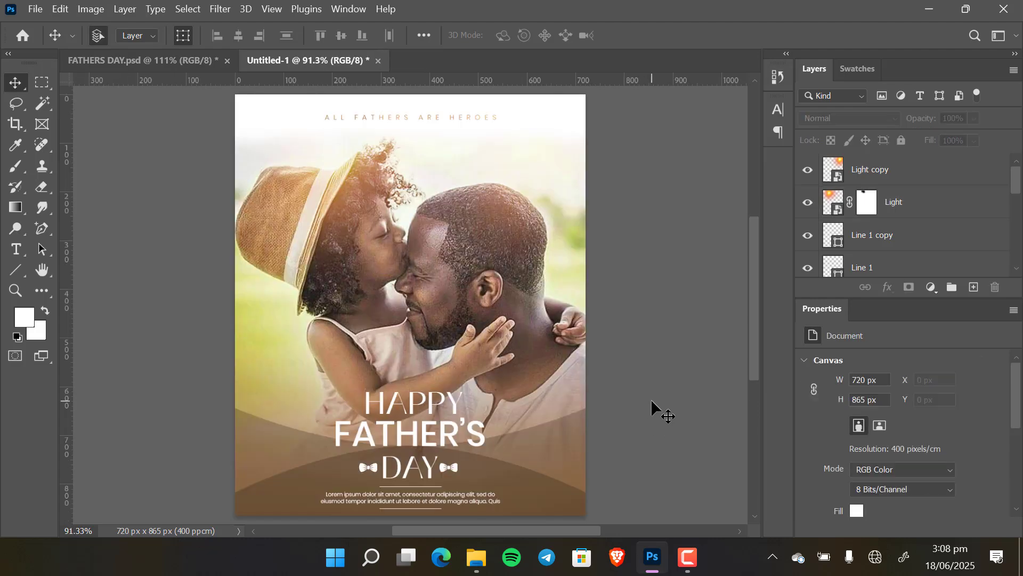
pyautogui.press('f')
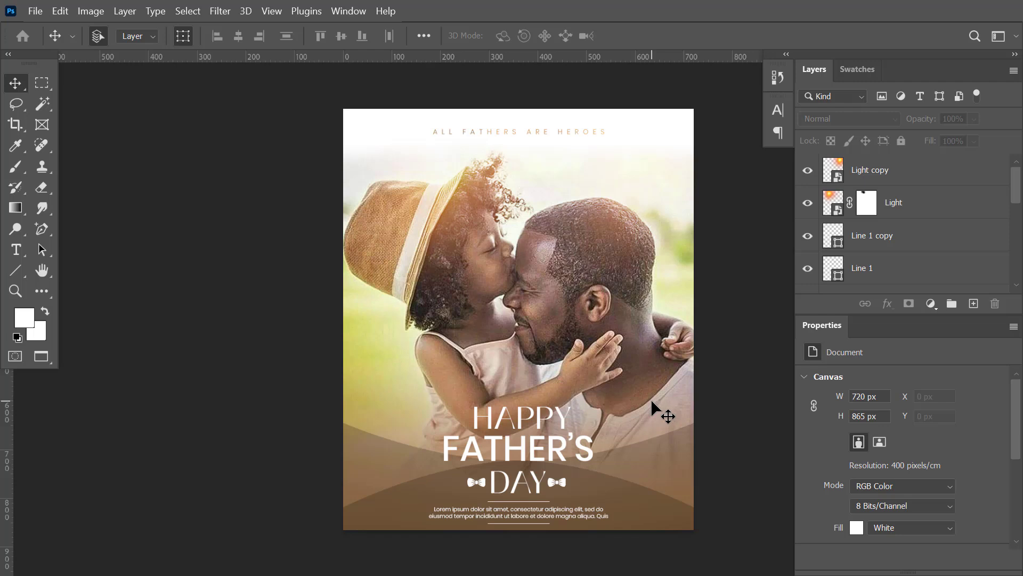
pyautogui.press('f')
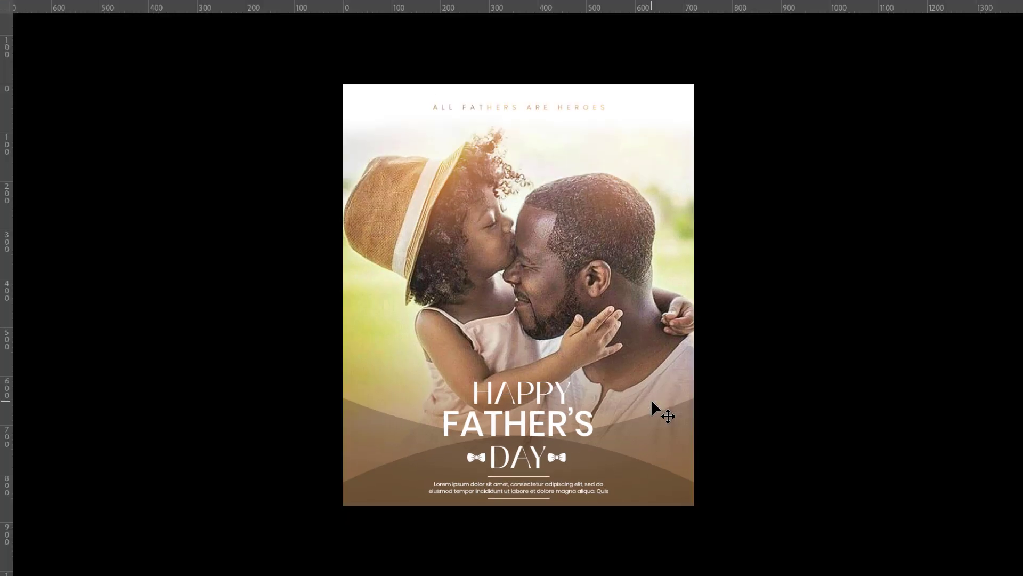